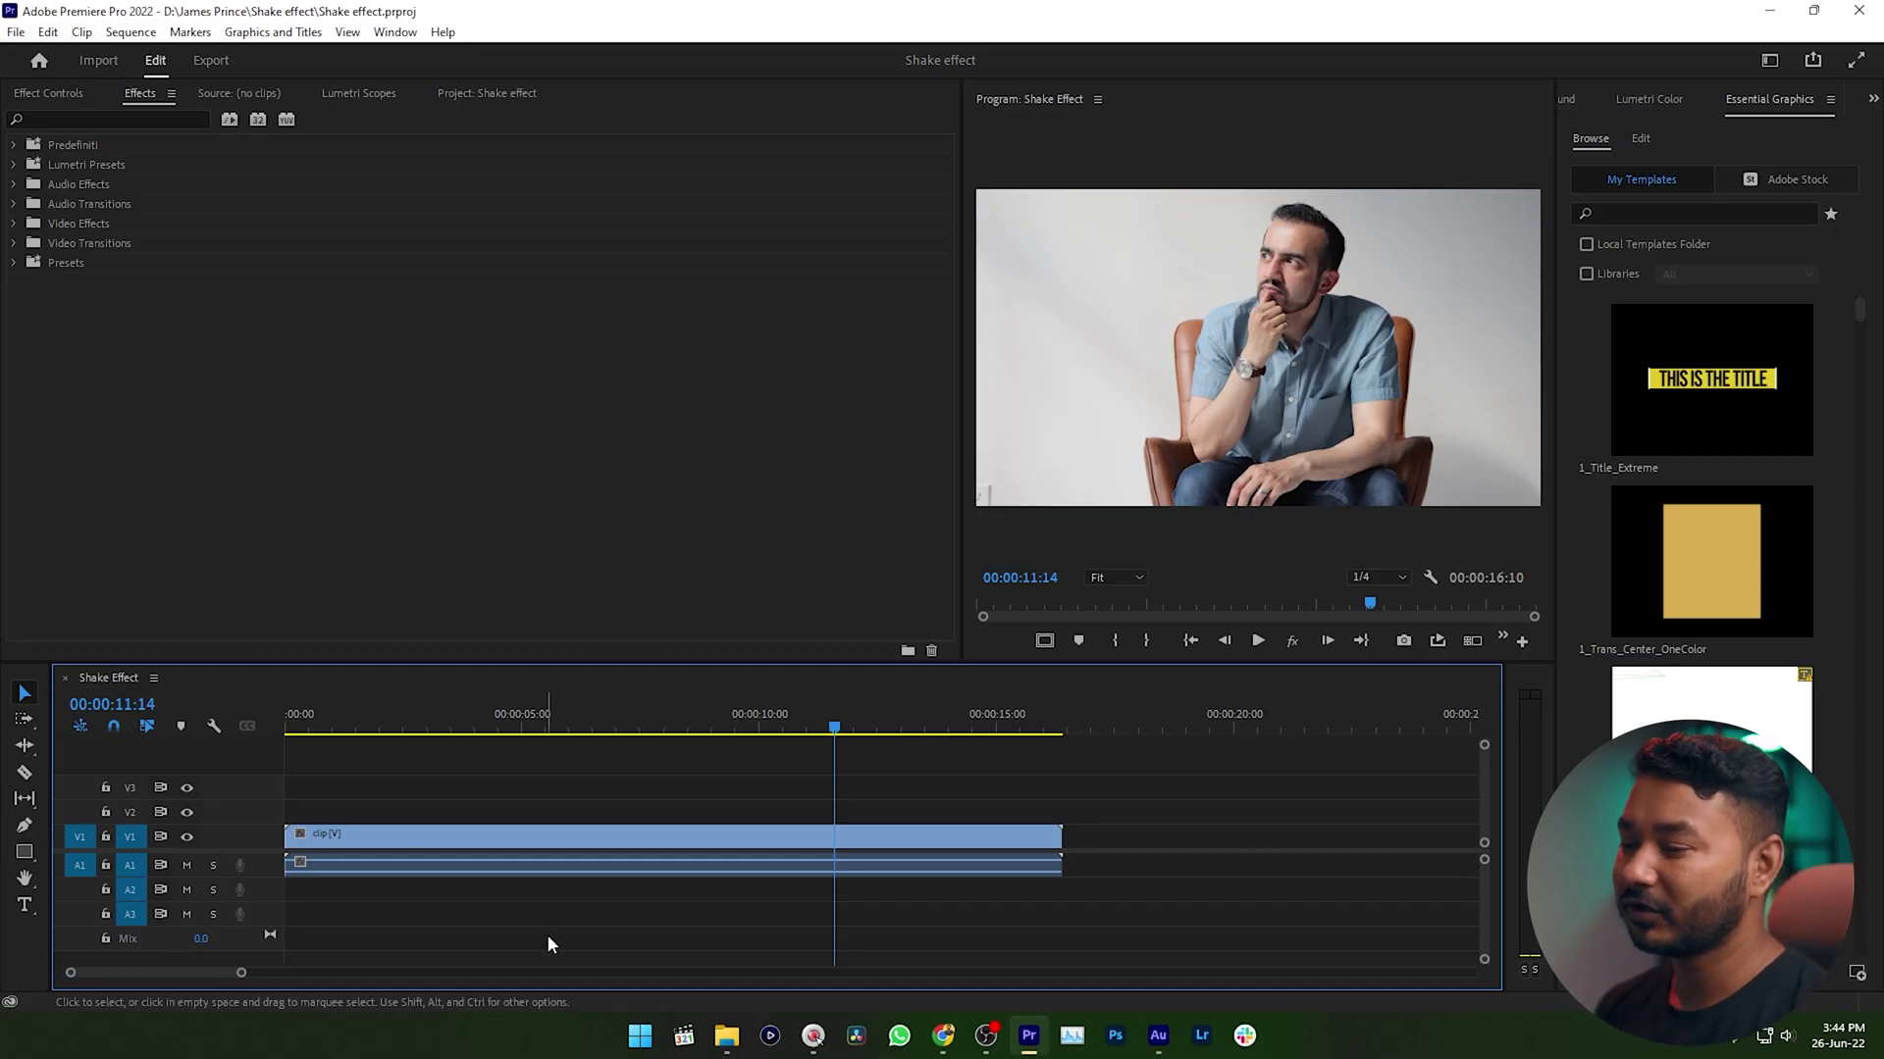
Select the clip and find the Transform effect by searching 'transfo' in the Effects panel
left_click(601, 855)
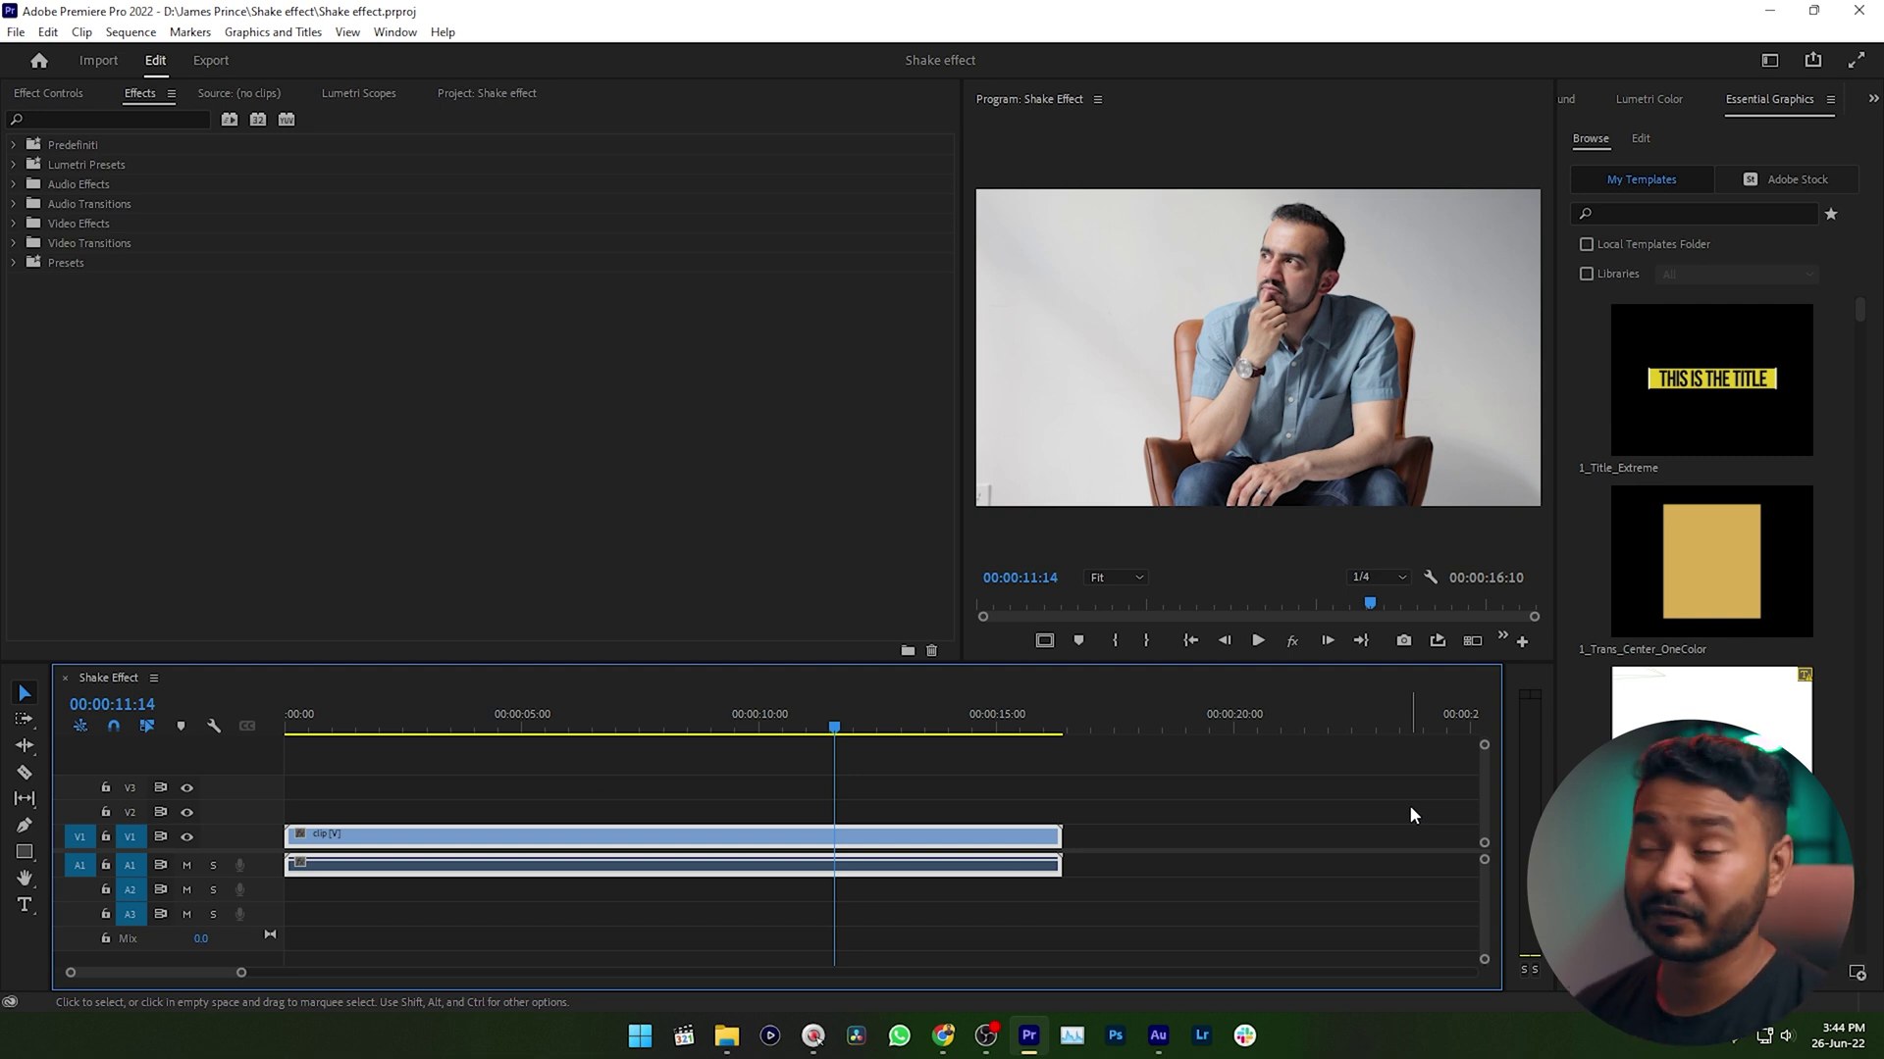
left_click(395, 31)
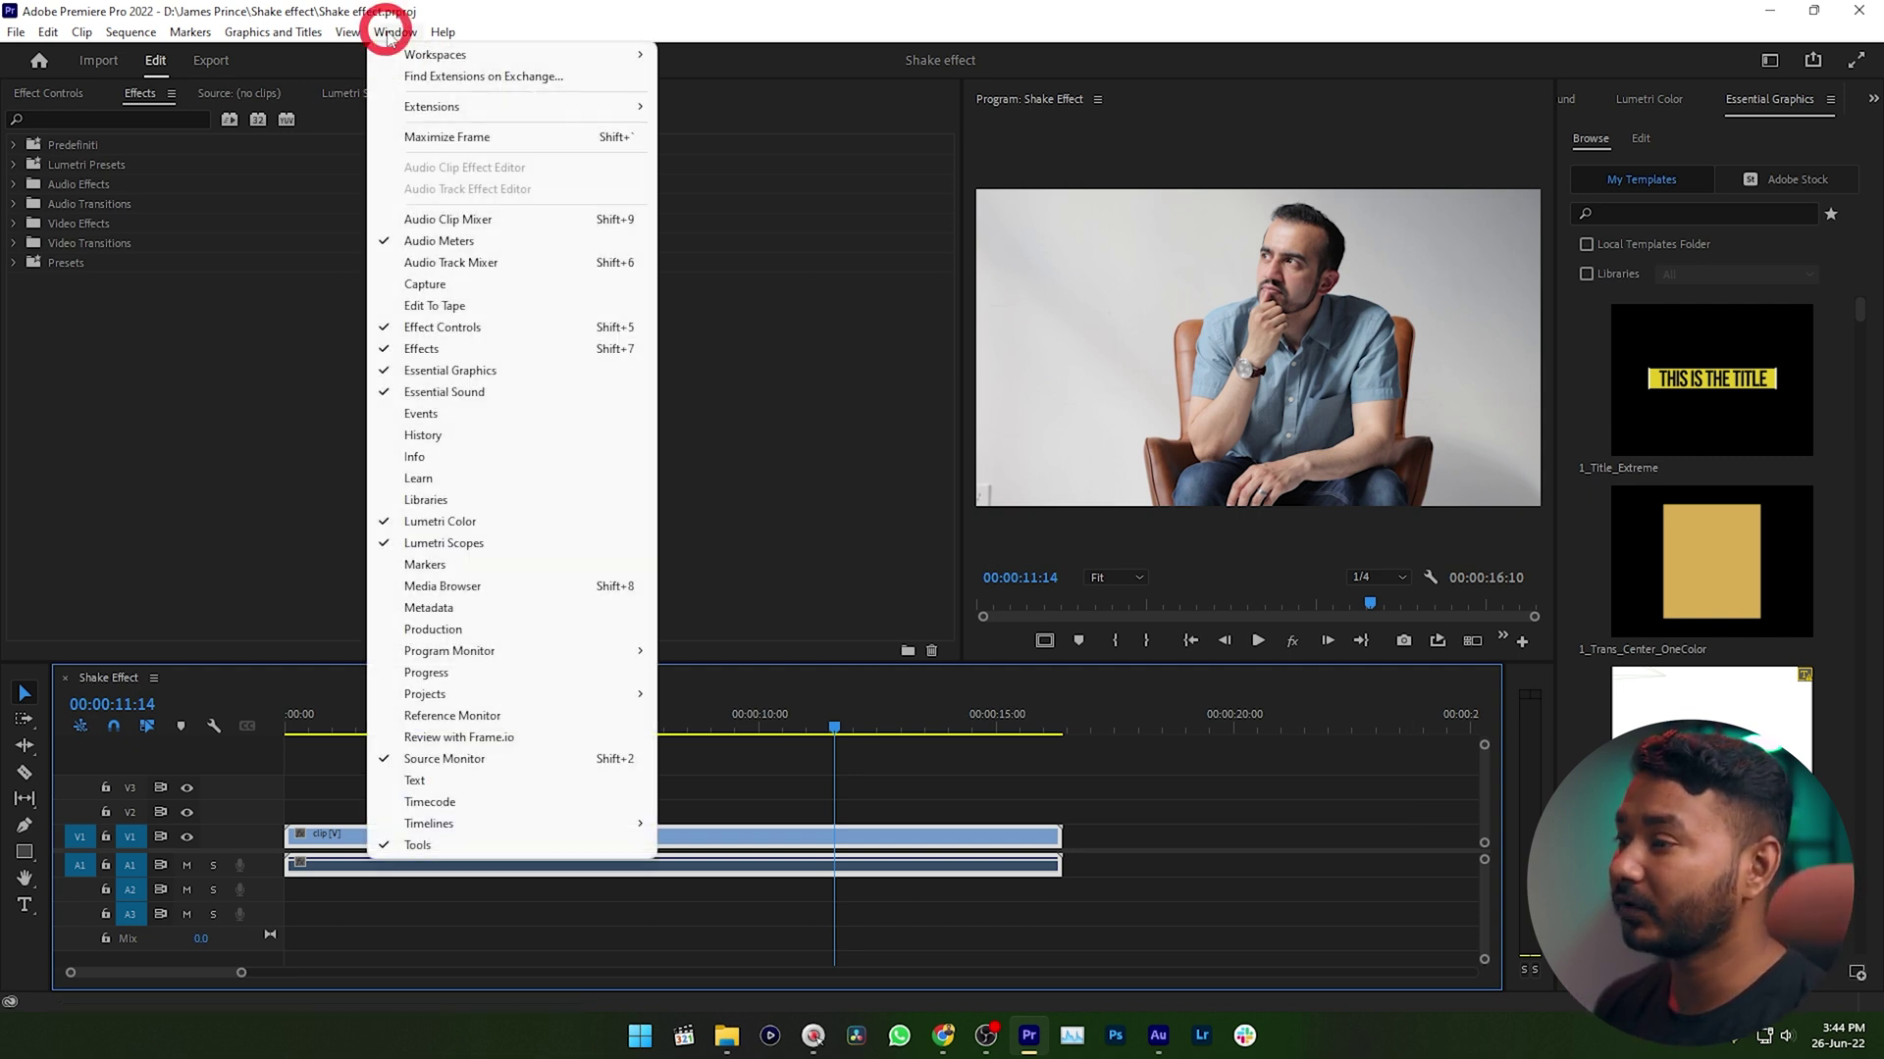
left_click(422, 347)
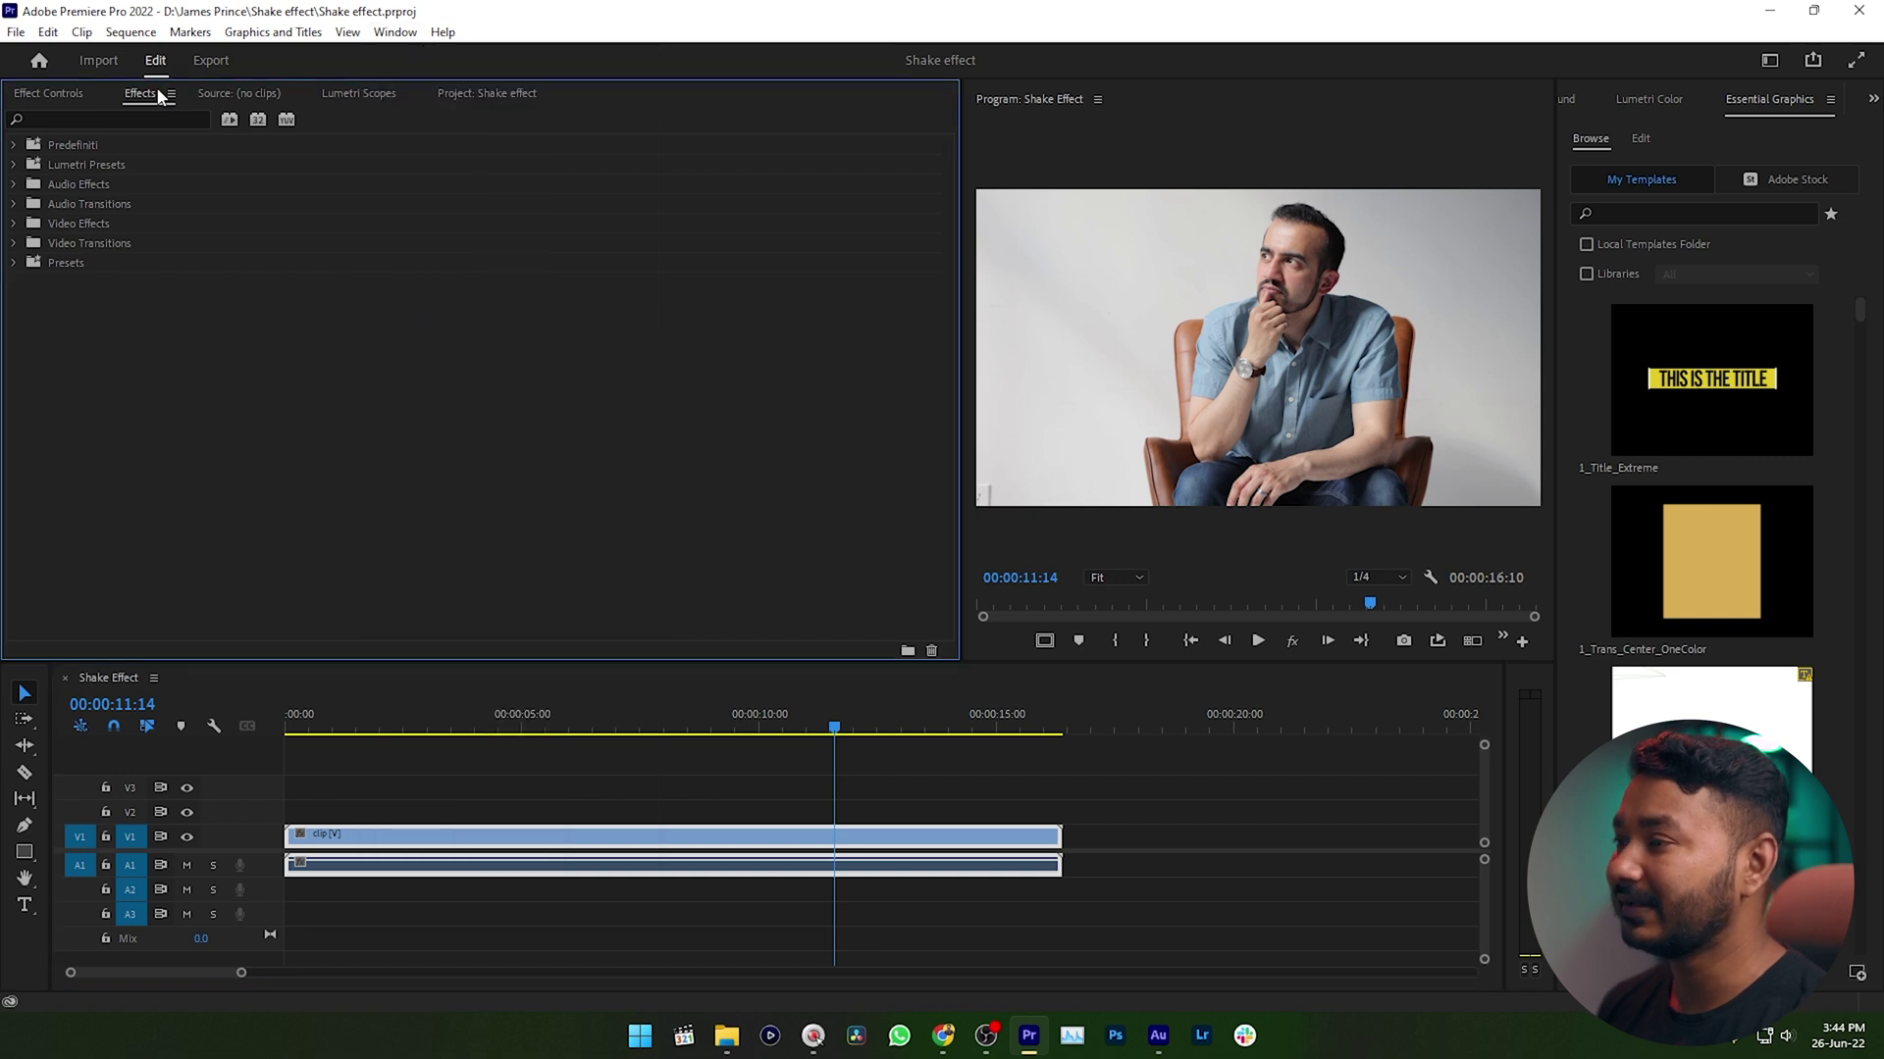
left_click(144, 115)
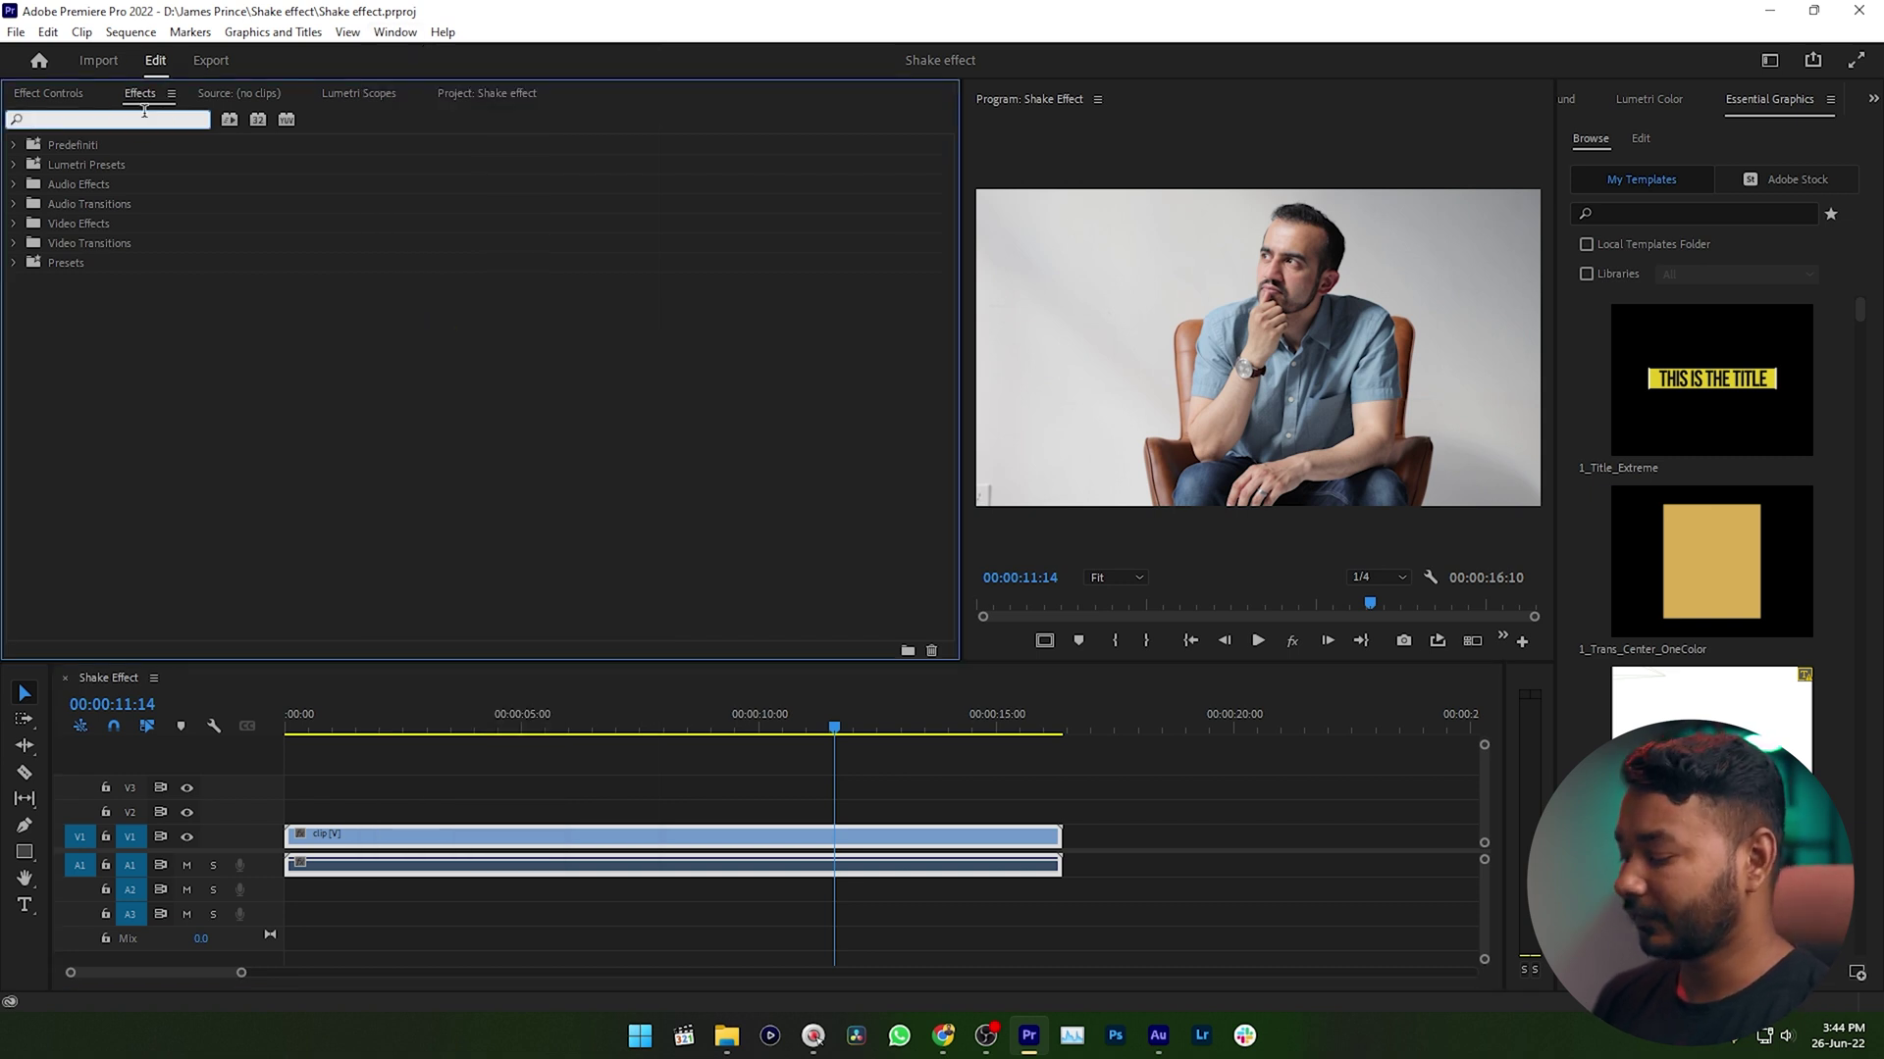
type("trans")
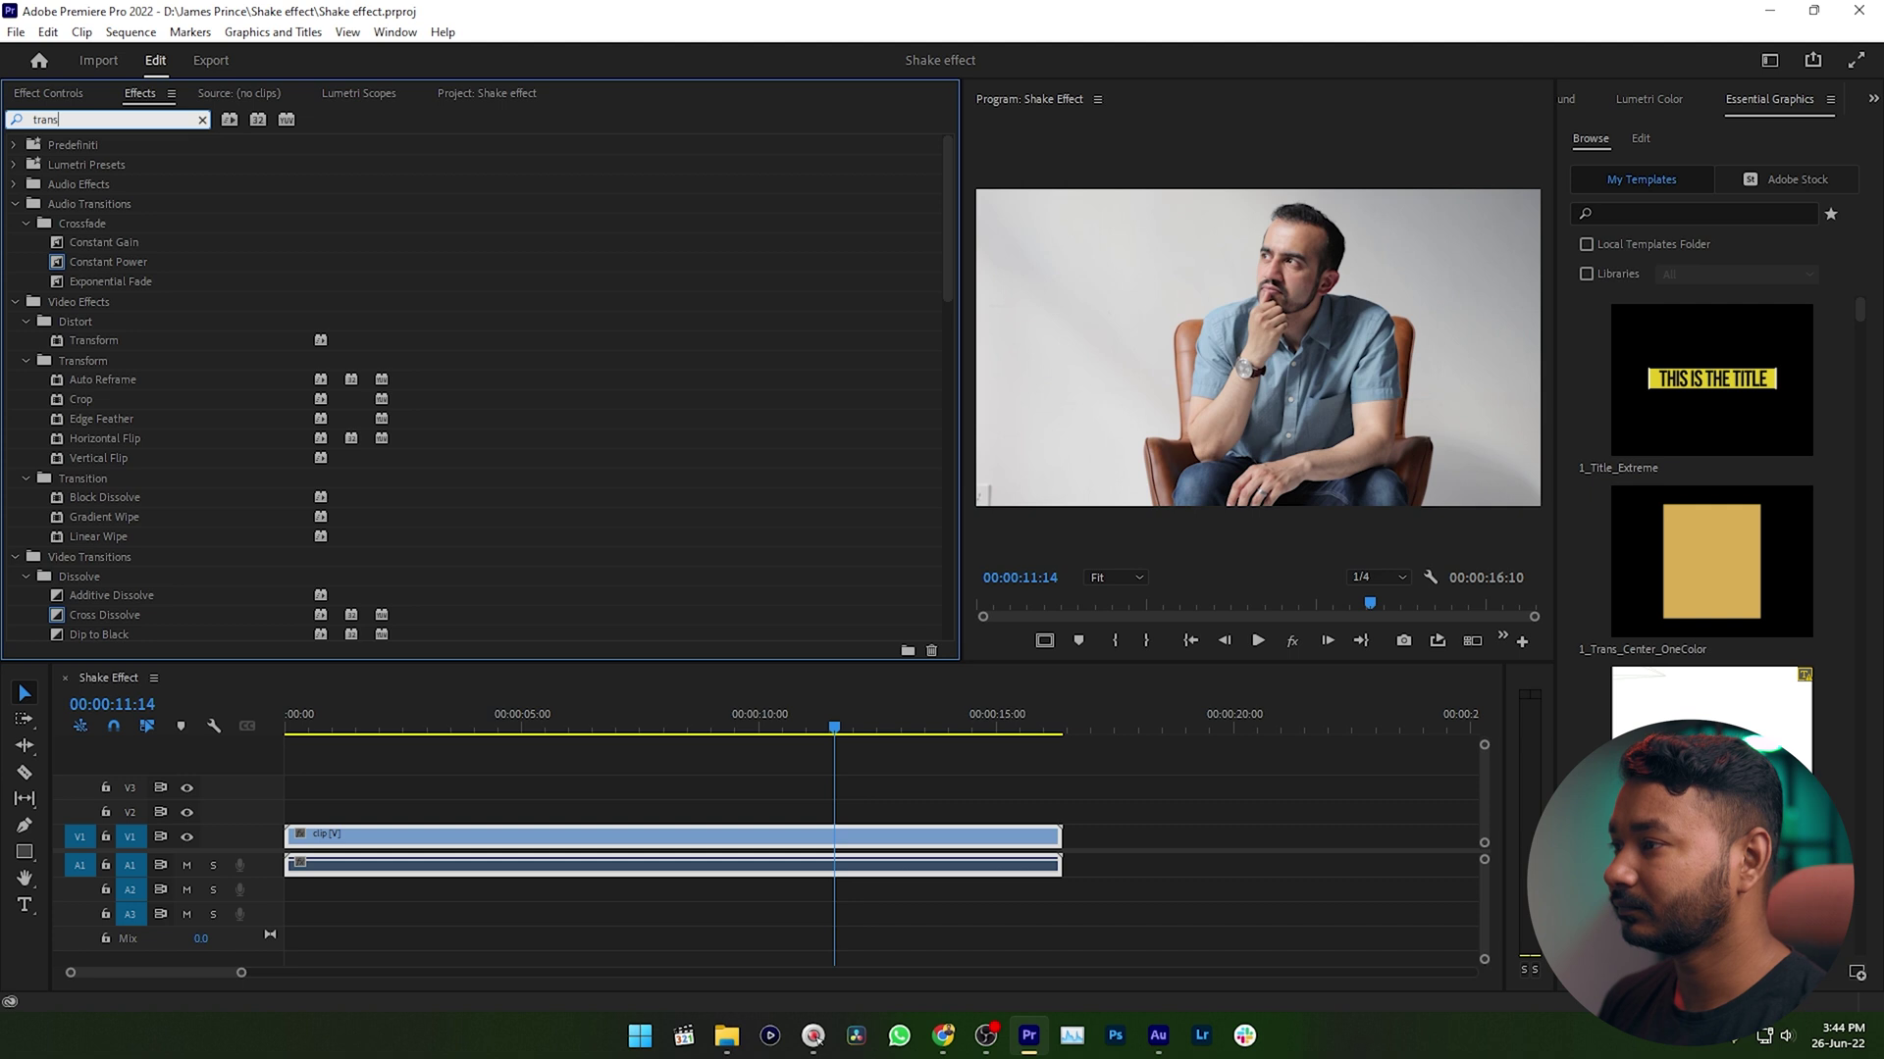
type("fo")
left_click(66, 261)
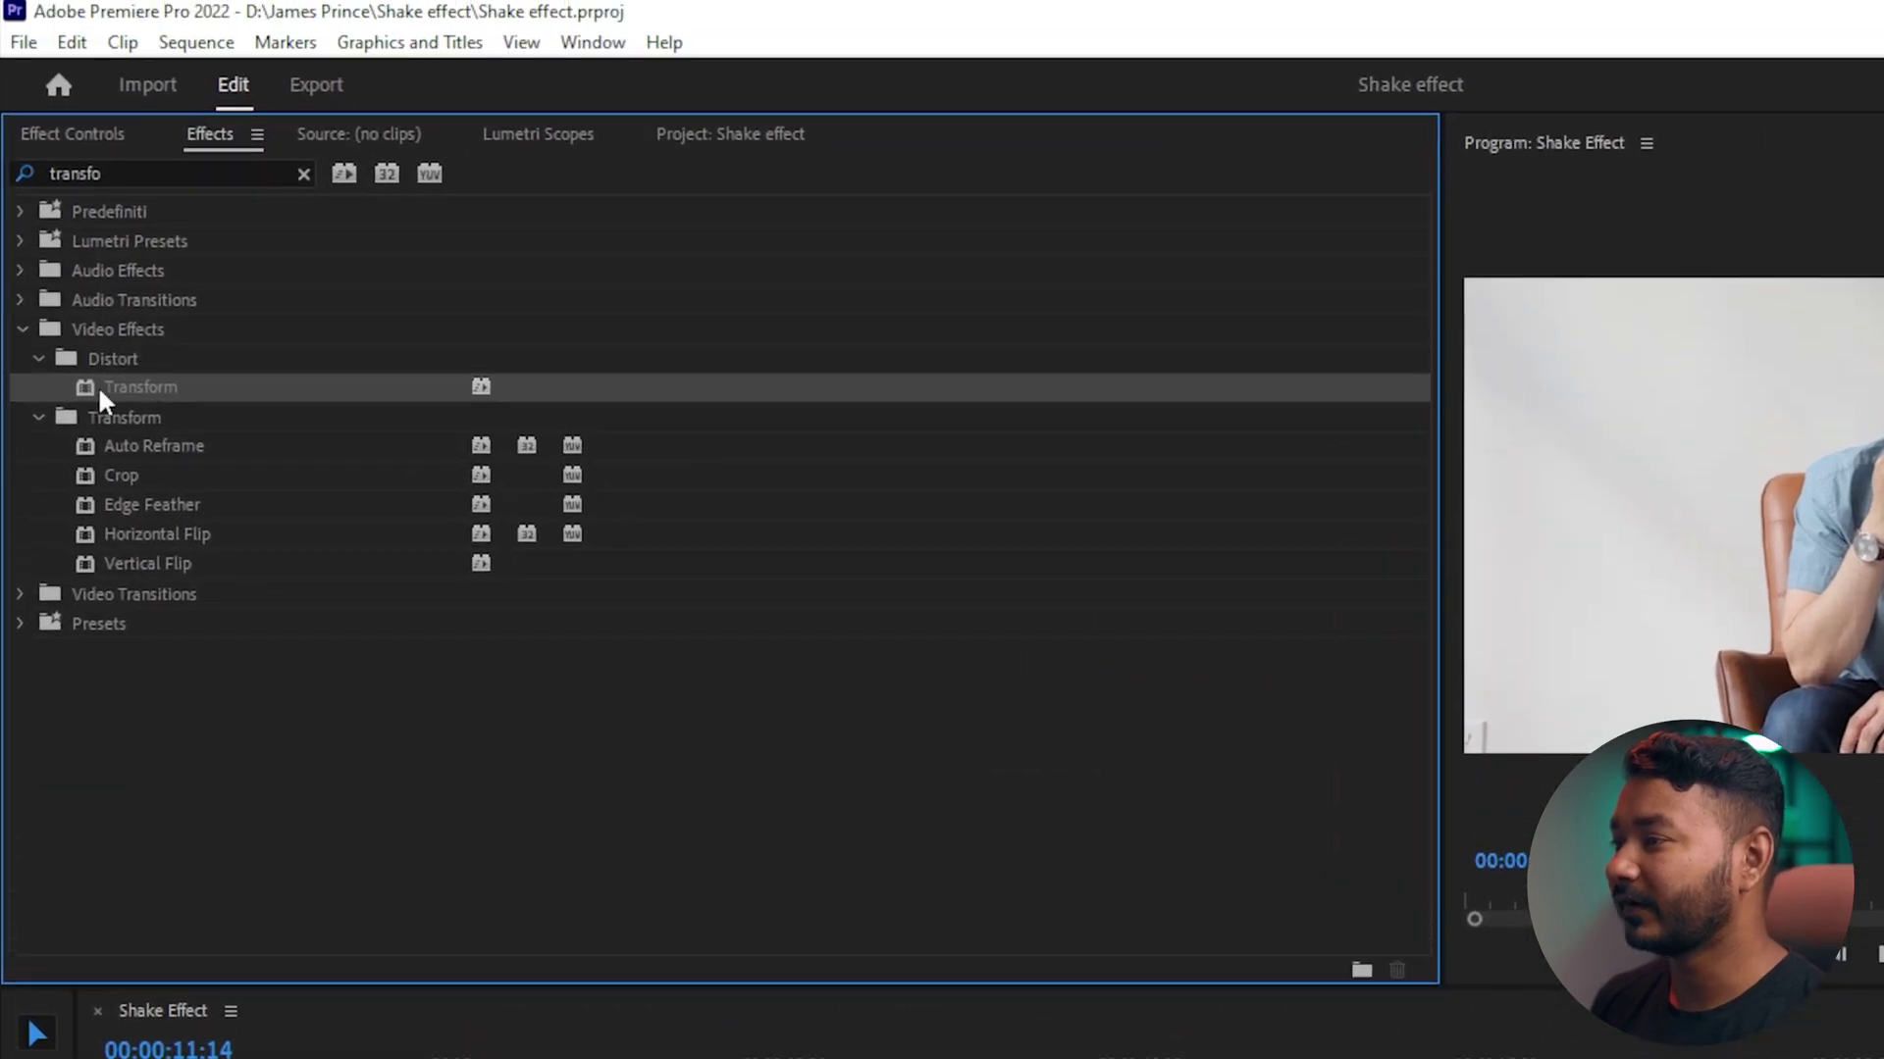
Drop Distort > Transform onto the V1 clip and return the playhead to 00:00:00:00
left_click_drag(145, 374, 196, 417)
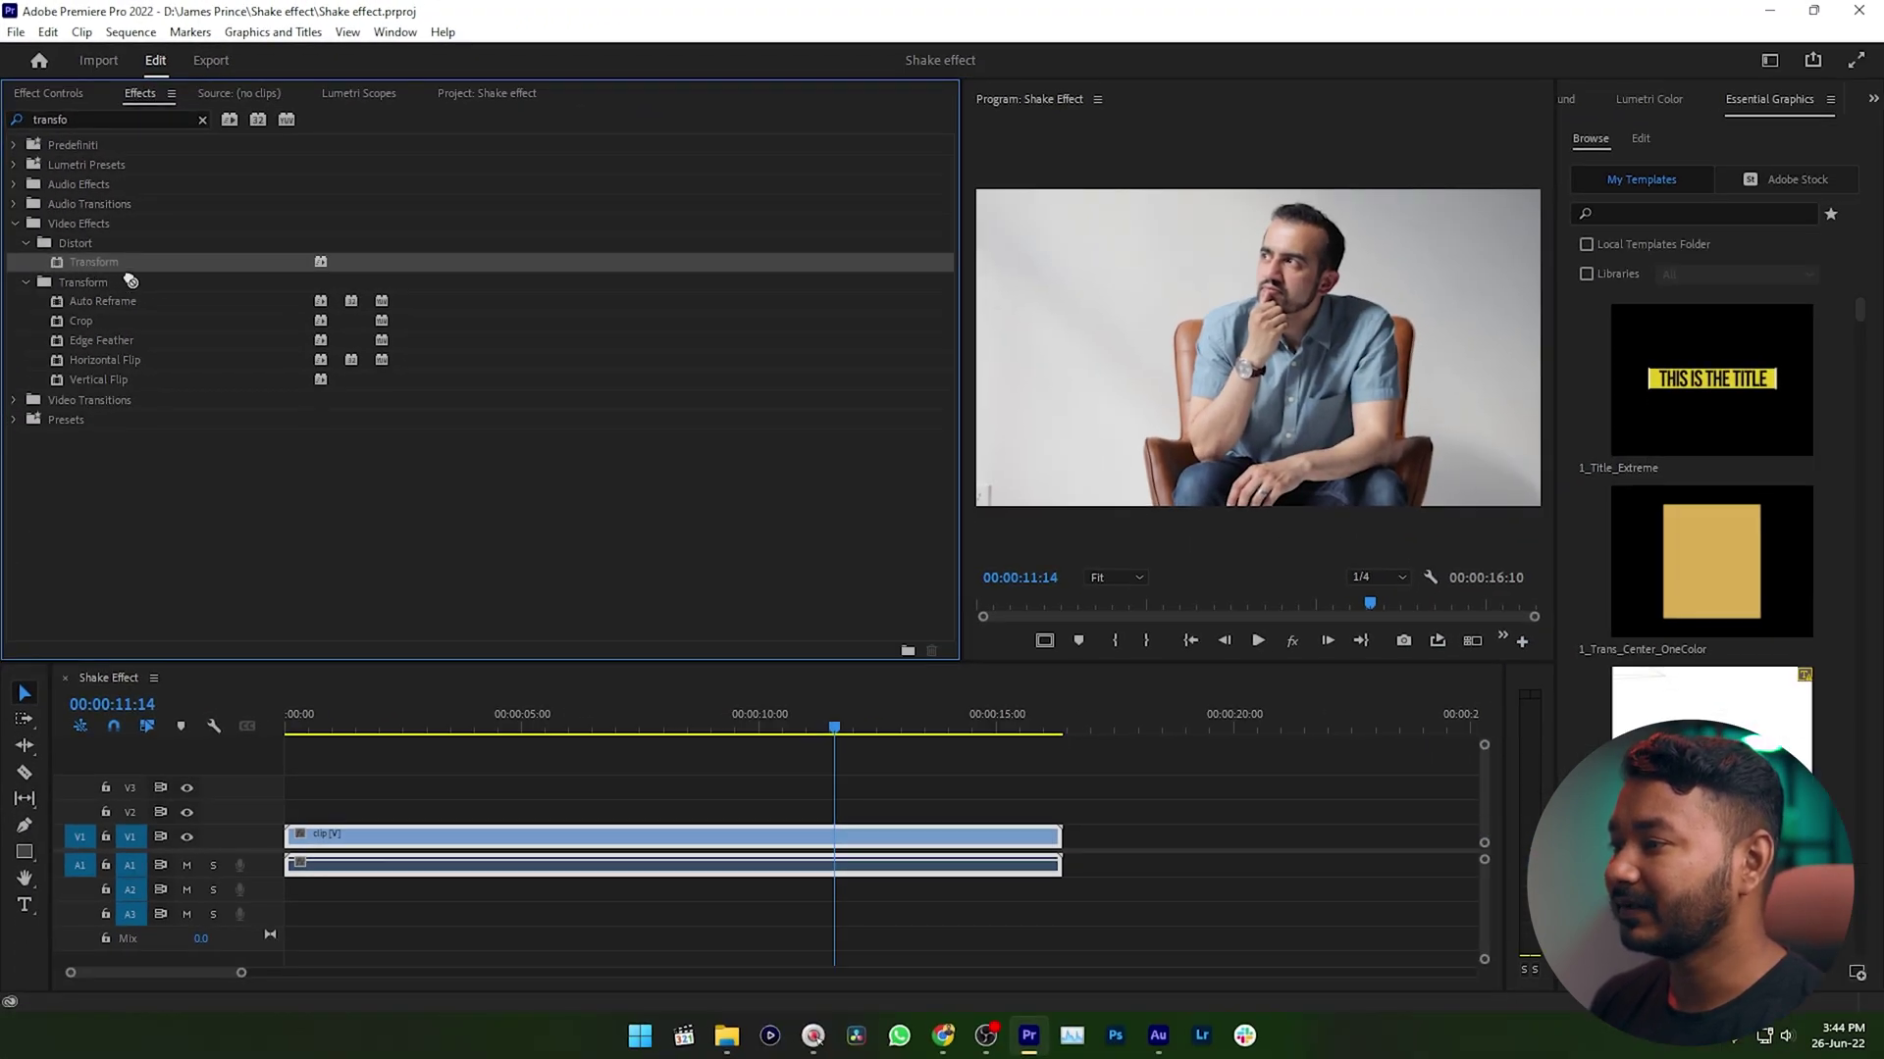
left_click_drag(131, 282, 633, 840)
left_click_drag(656, 726, 275, 742)
left_click(276, 743)
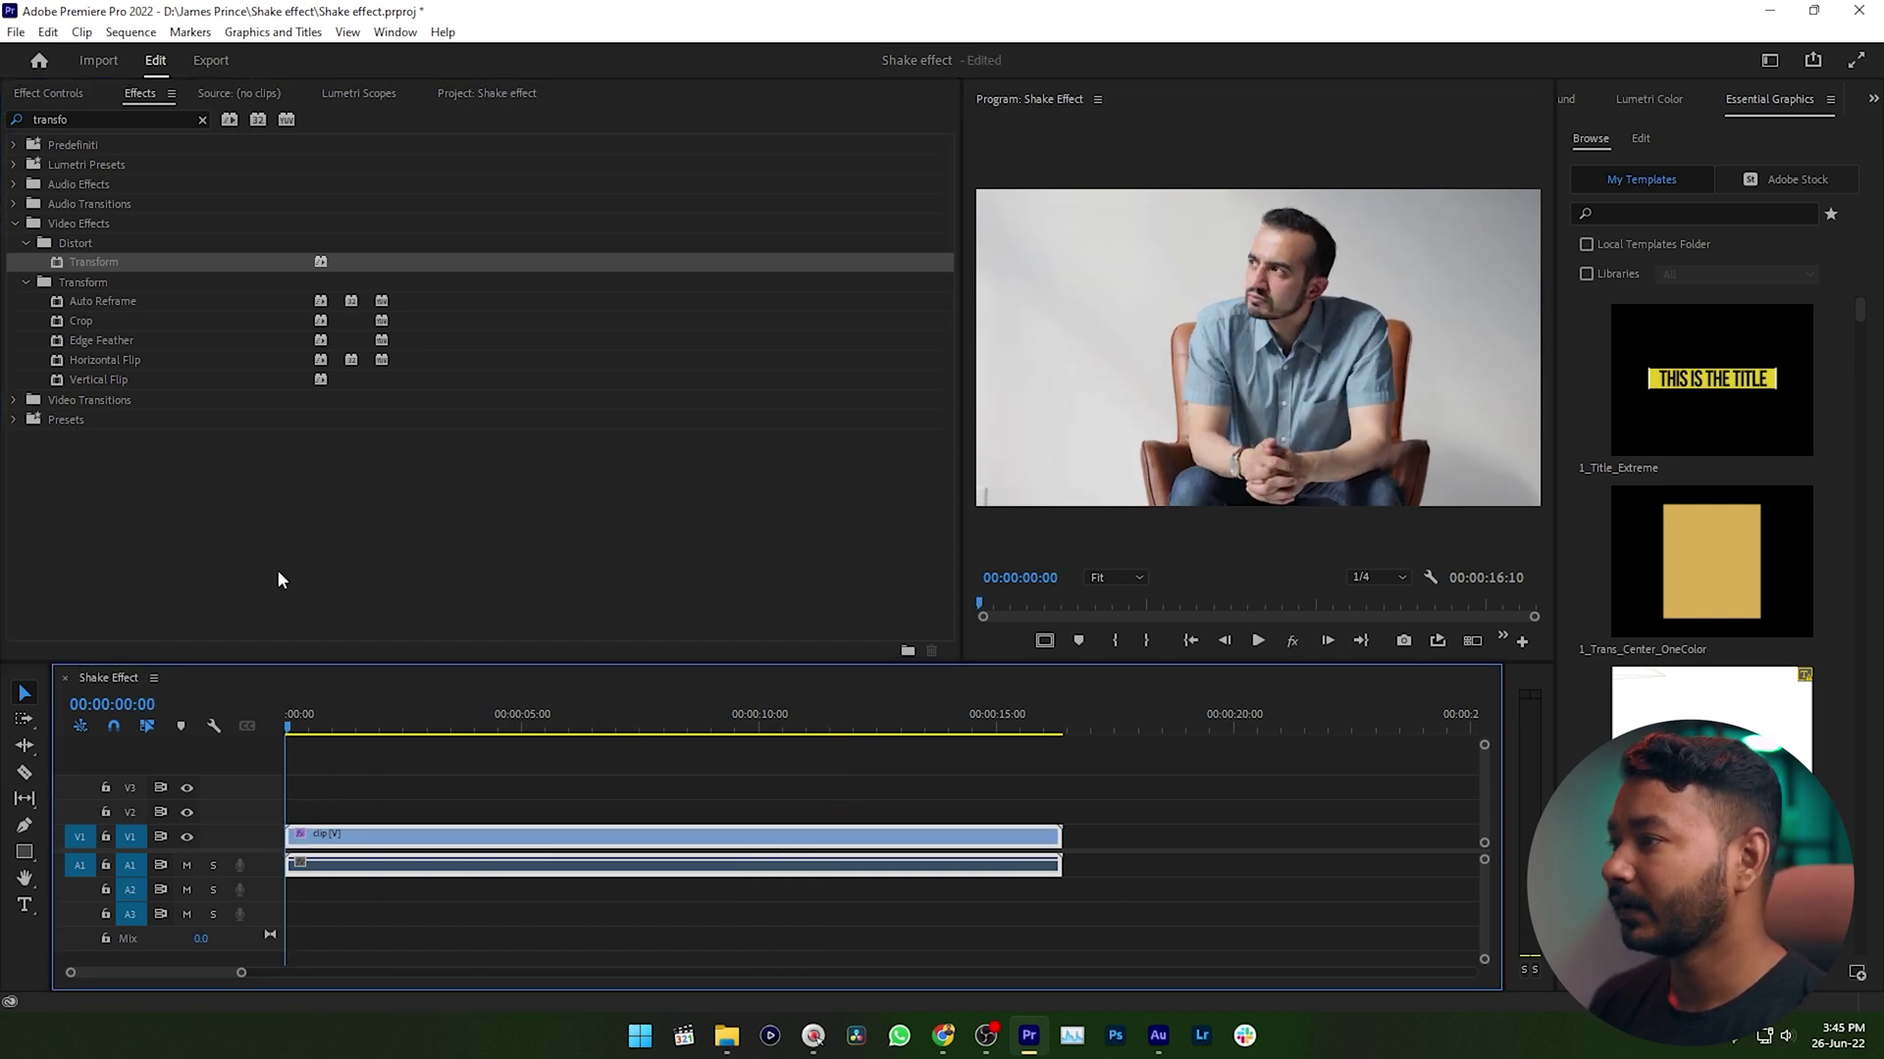
In Effect Controls, set the Transform effect's Scale to 115
left_click(396, 33)
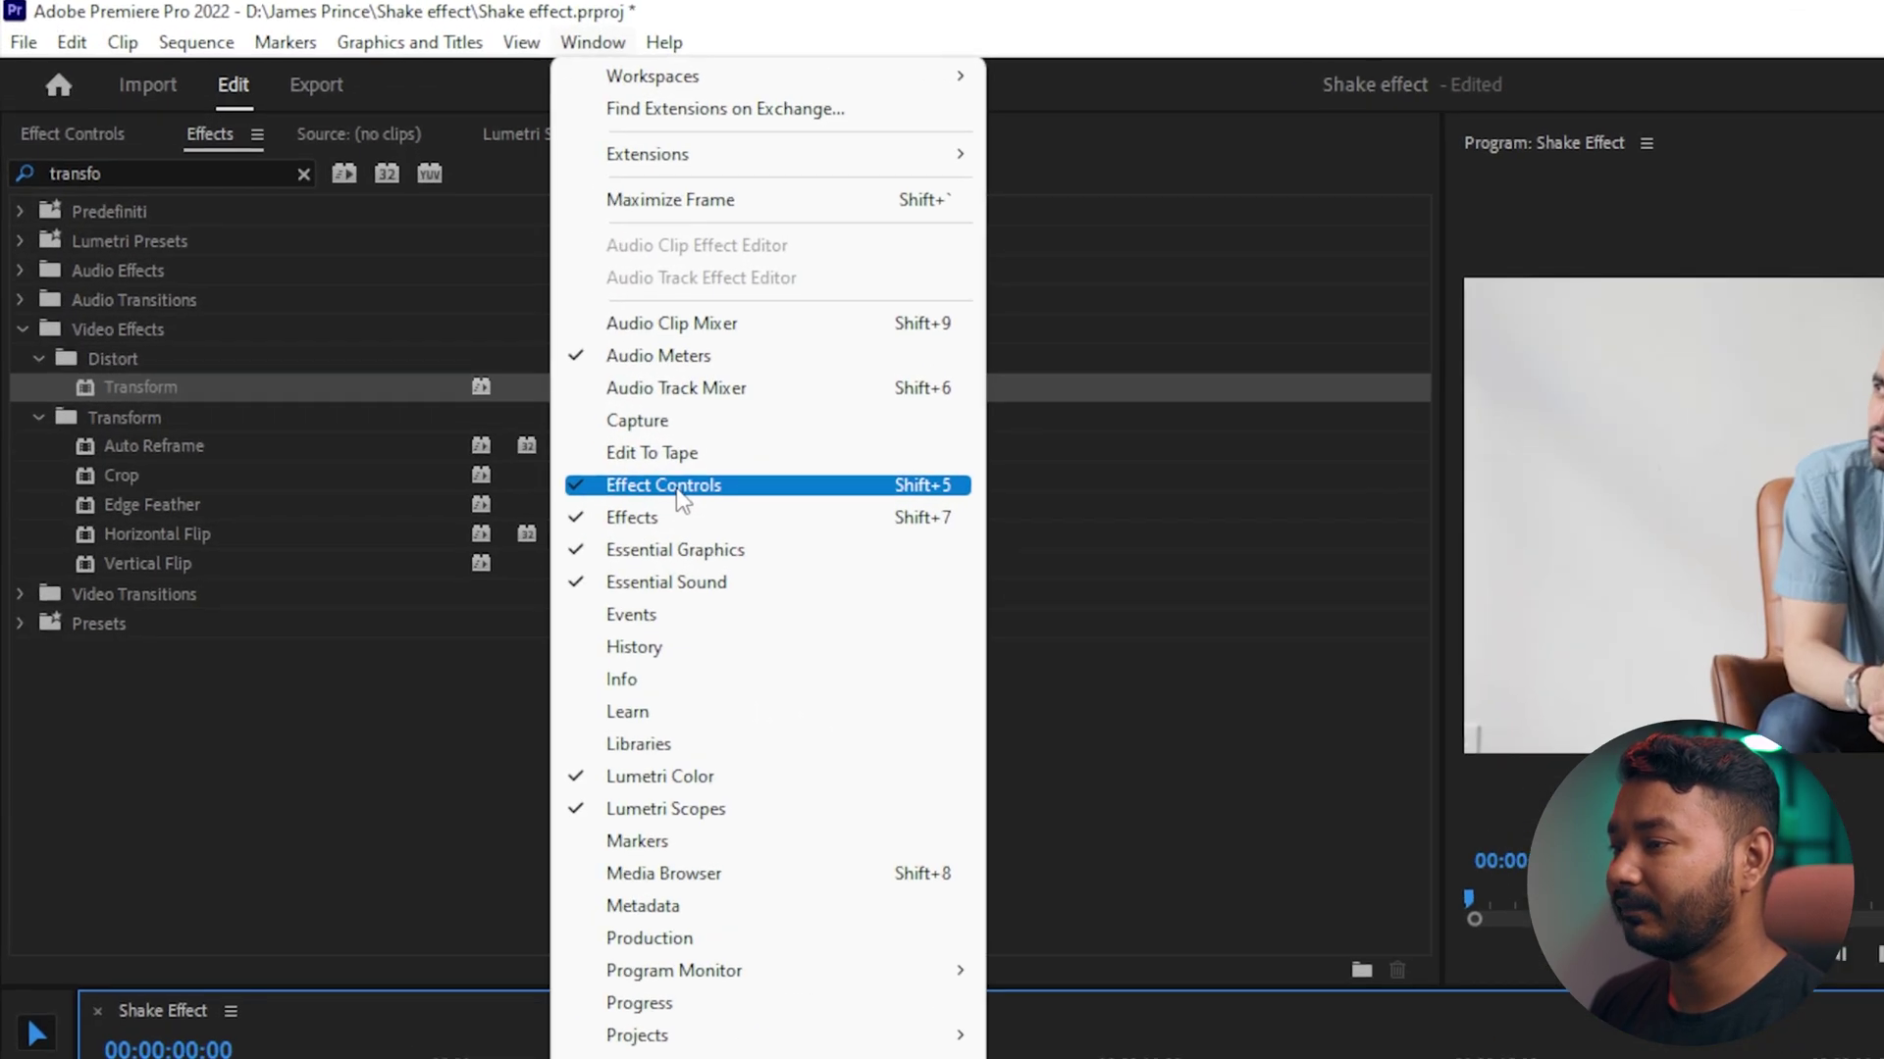
left_click(446, 330)
scroll(194, 228, "down", 2)
left_click(82, 408)
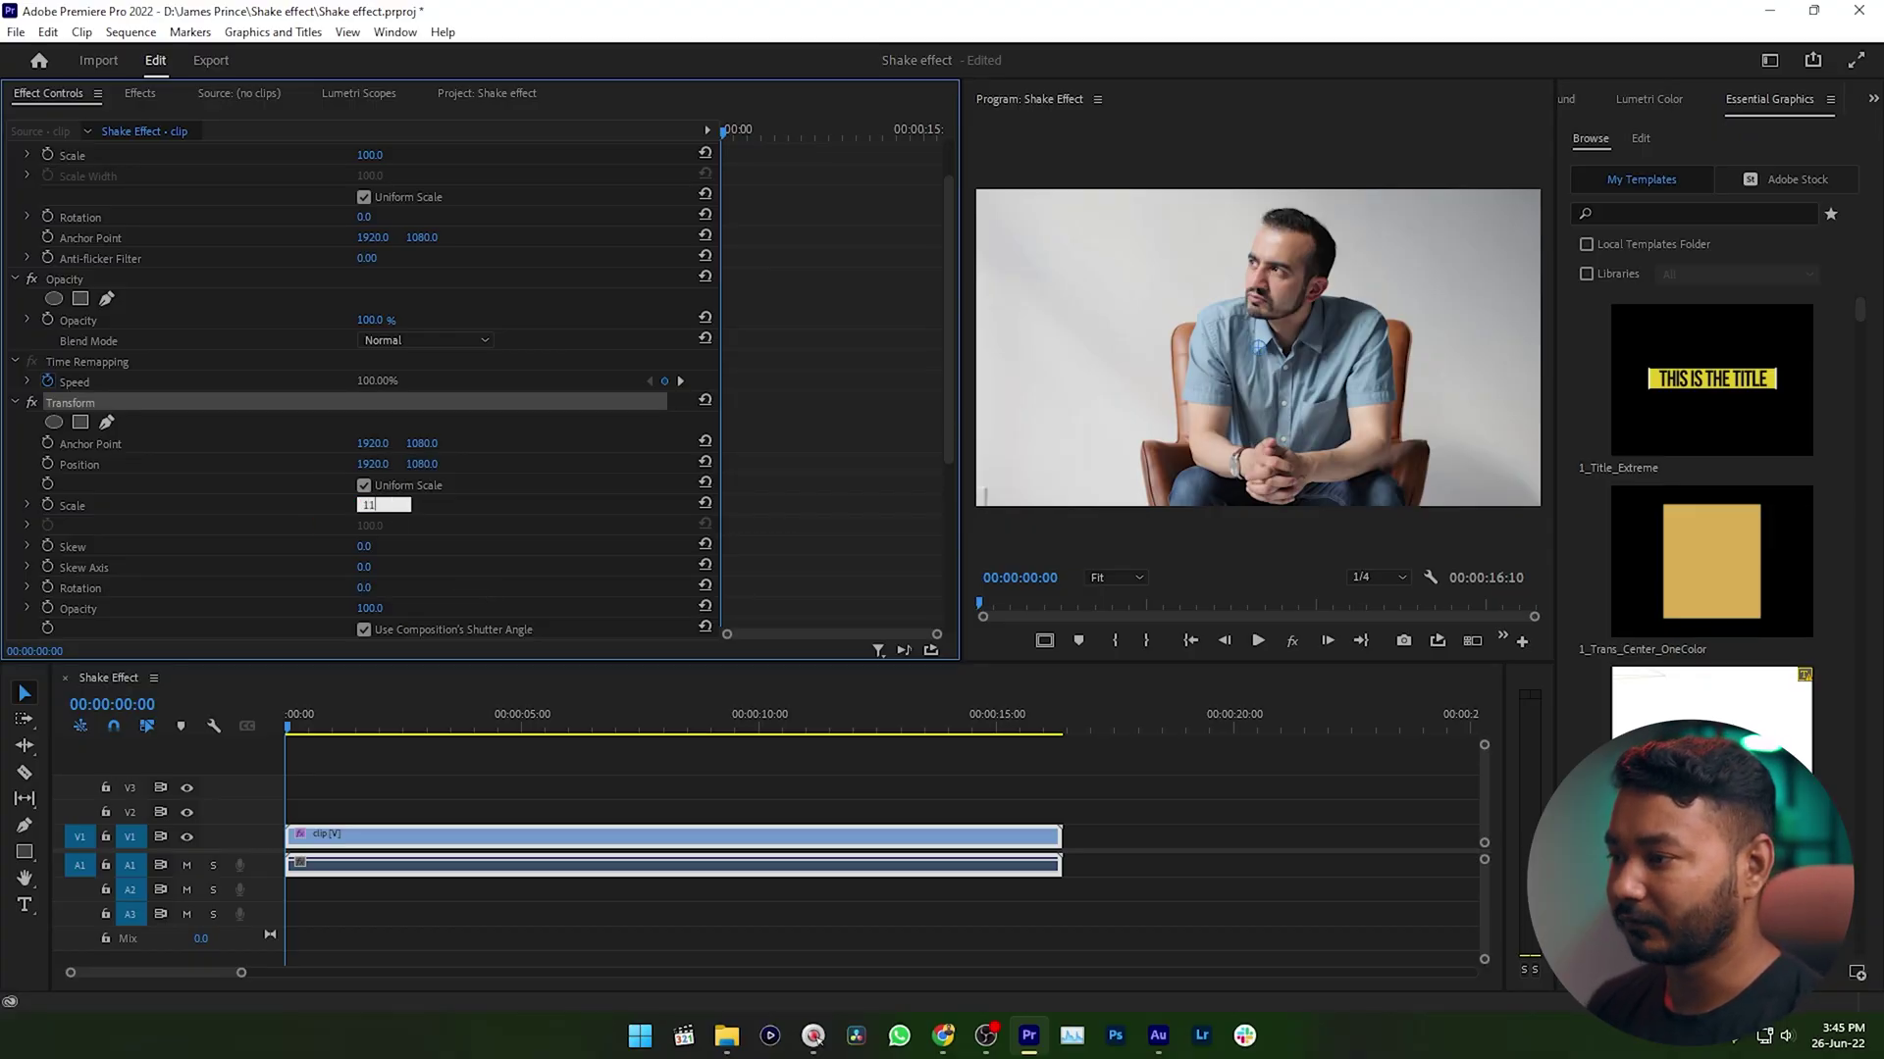
left_click(255, 503)
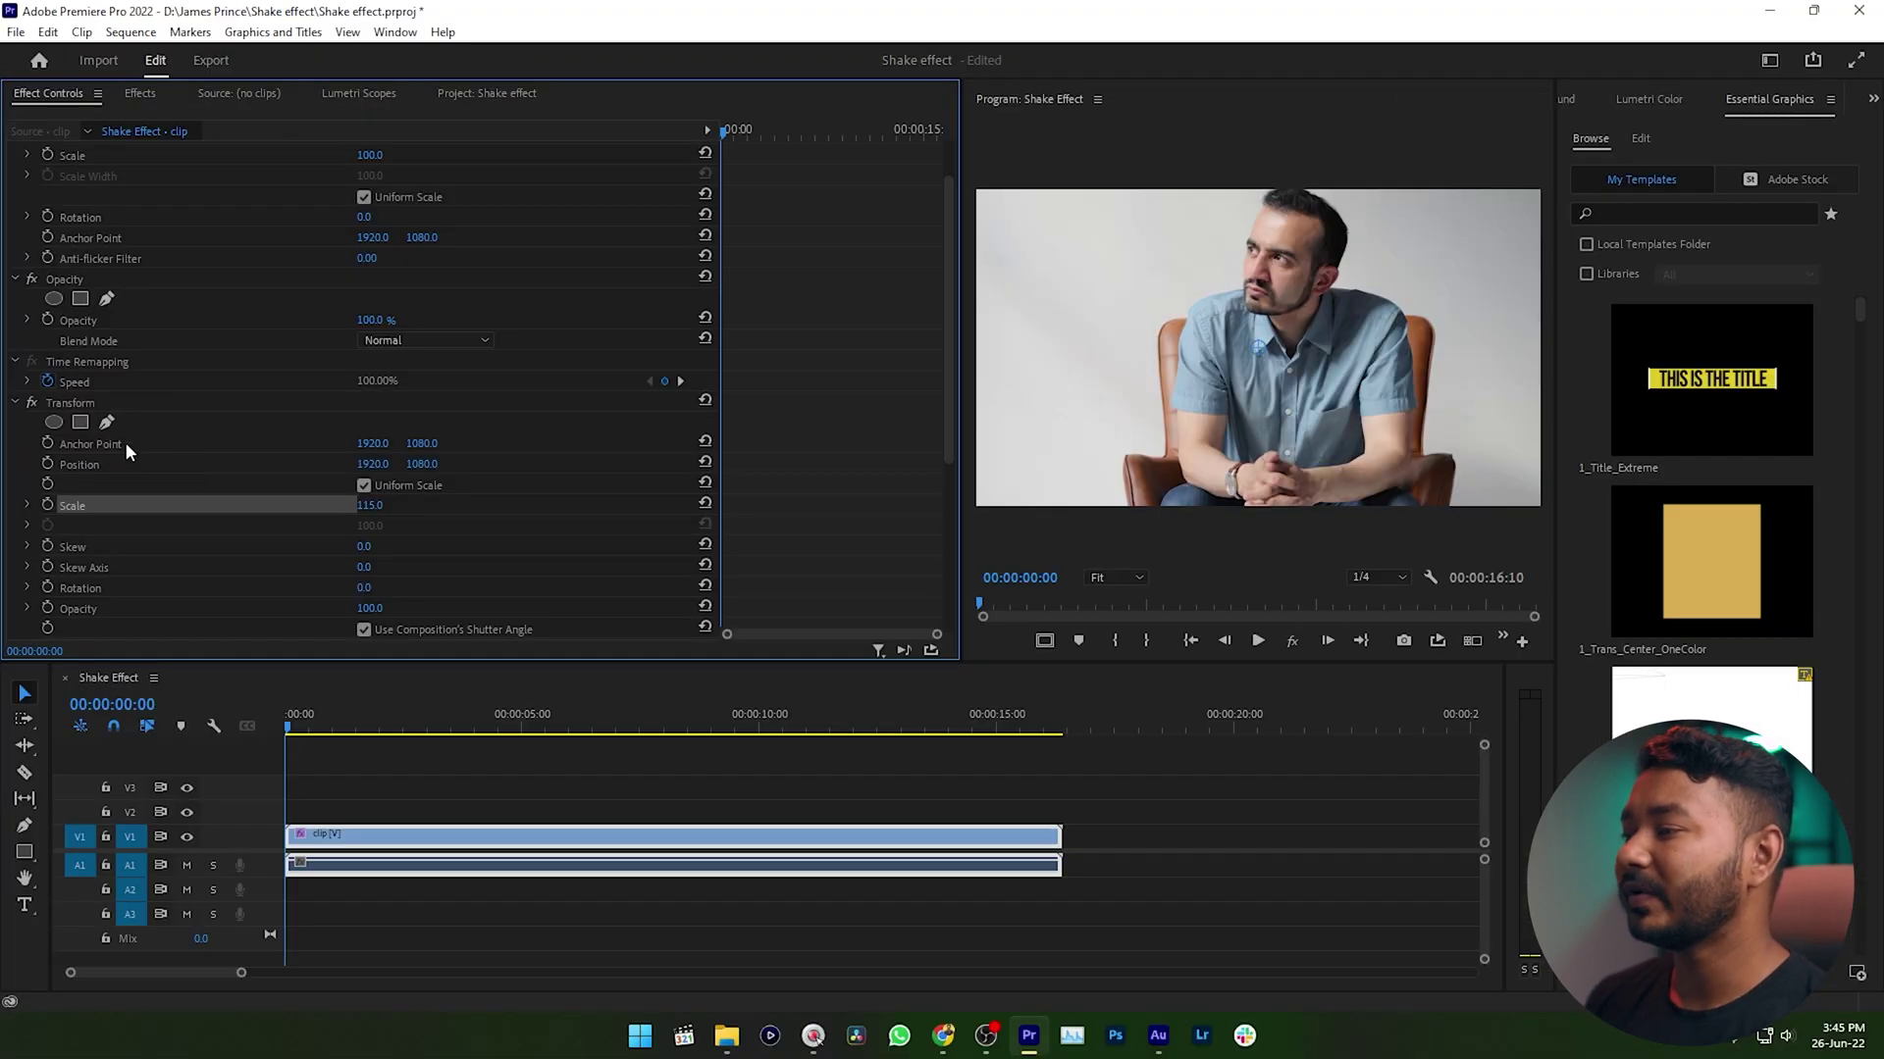
Turn on Anchor Point keyframing at the first frame with the Y value at 1115
left_click(187, 618)
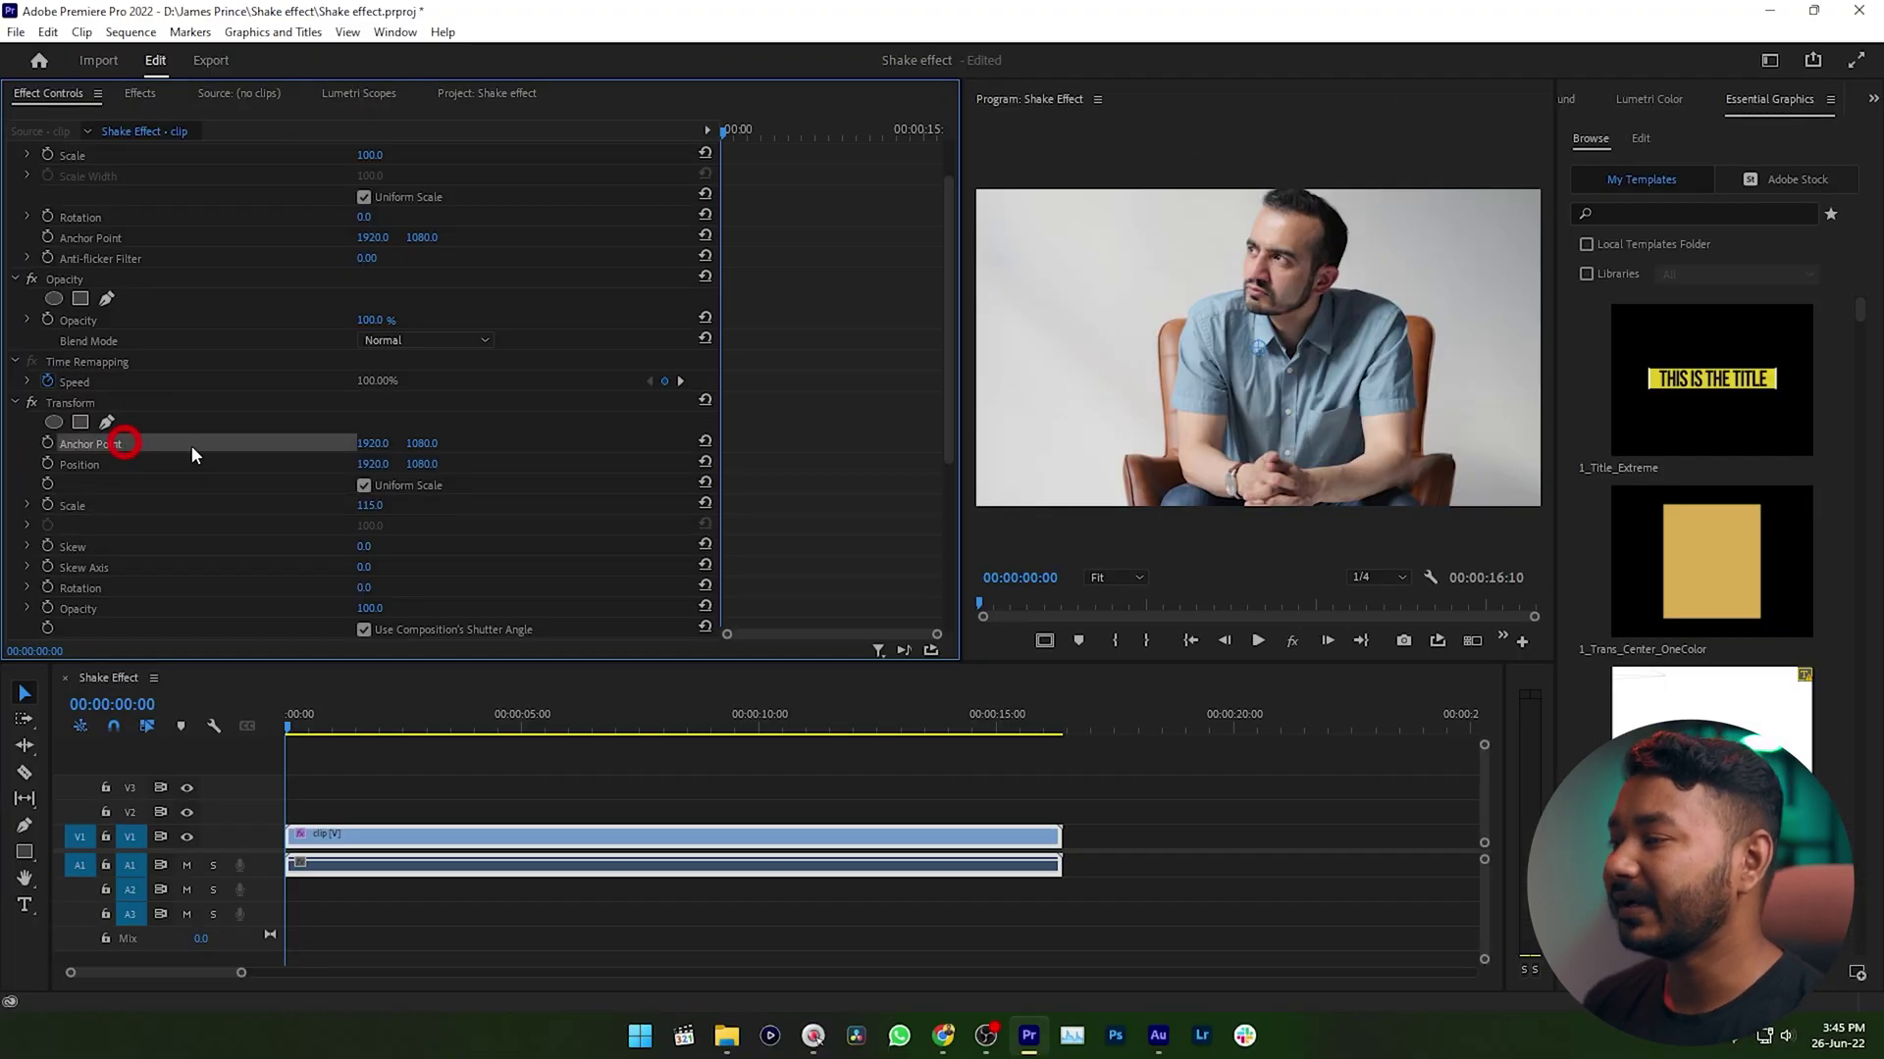
left_click_drag(486, 731, 283, 741)
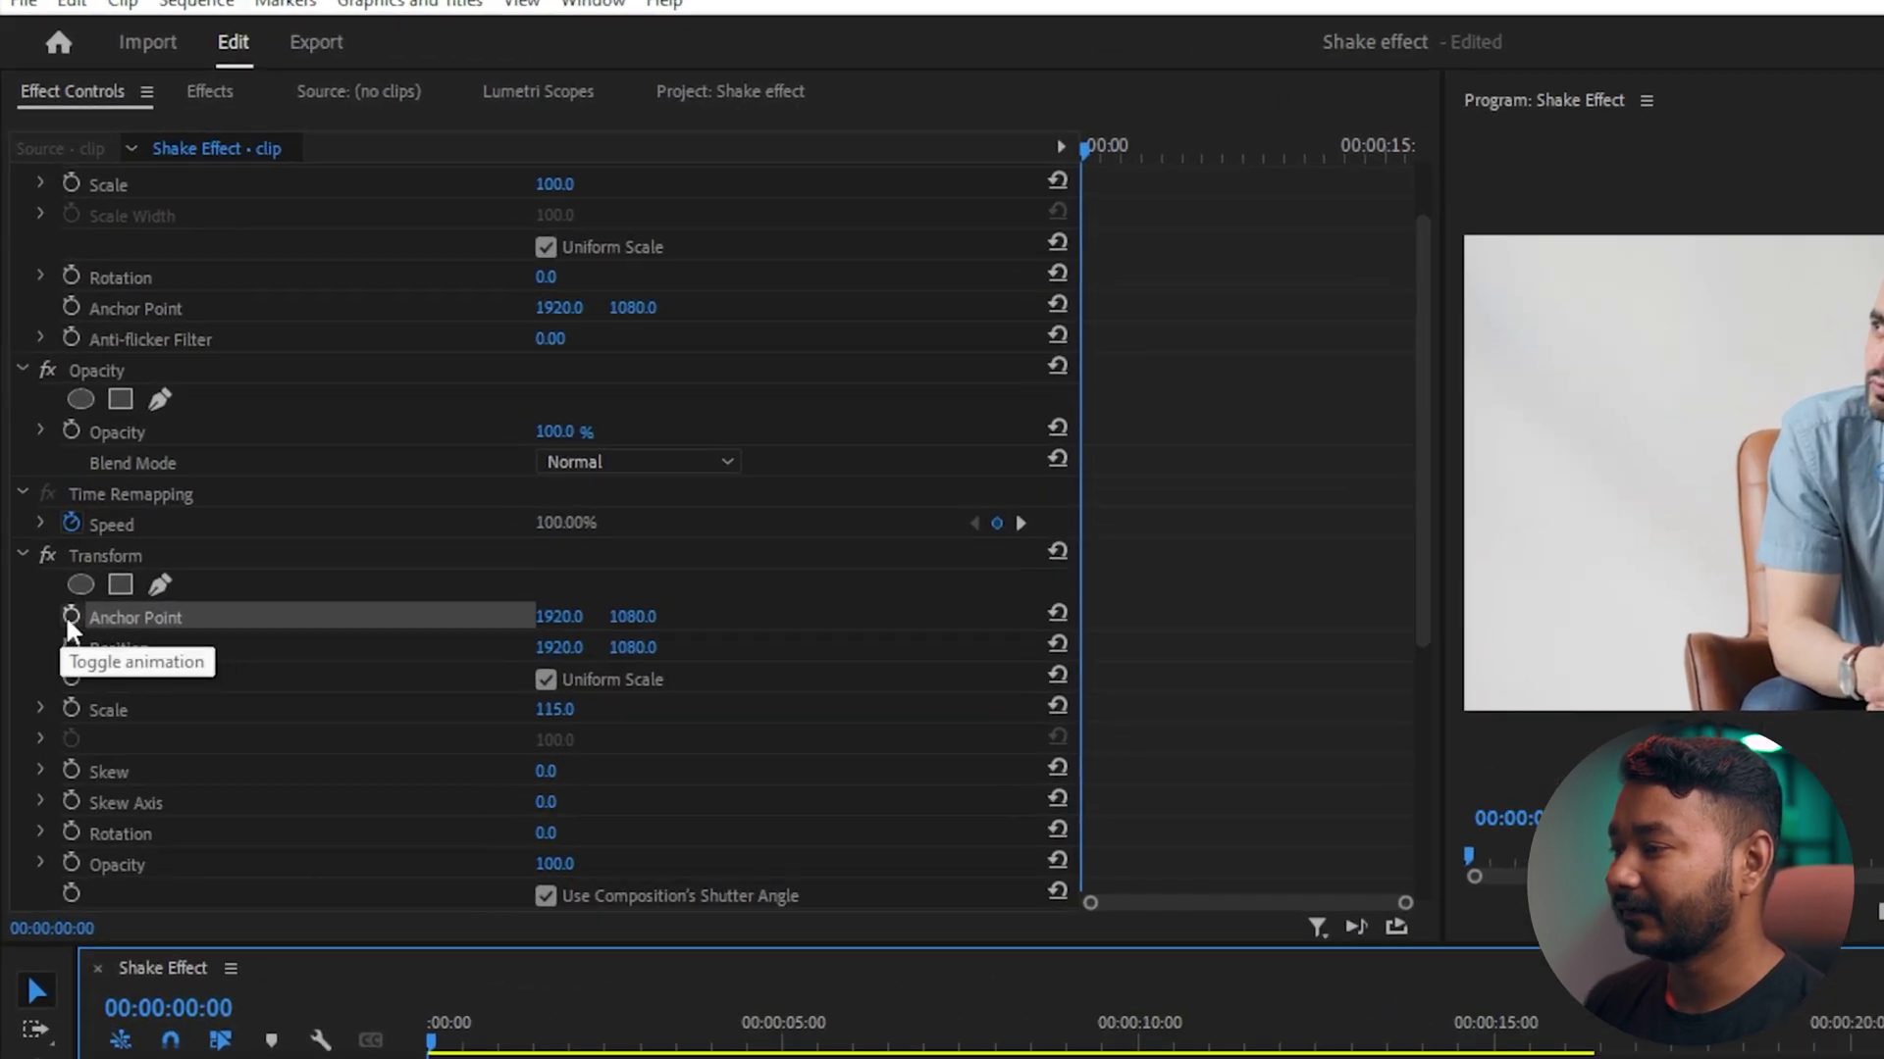
left_click(70, 616)
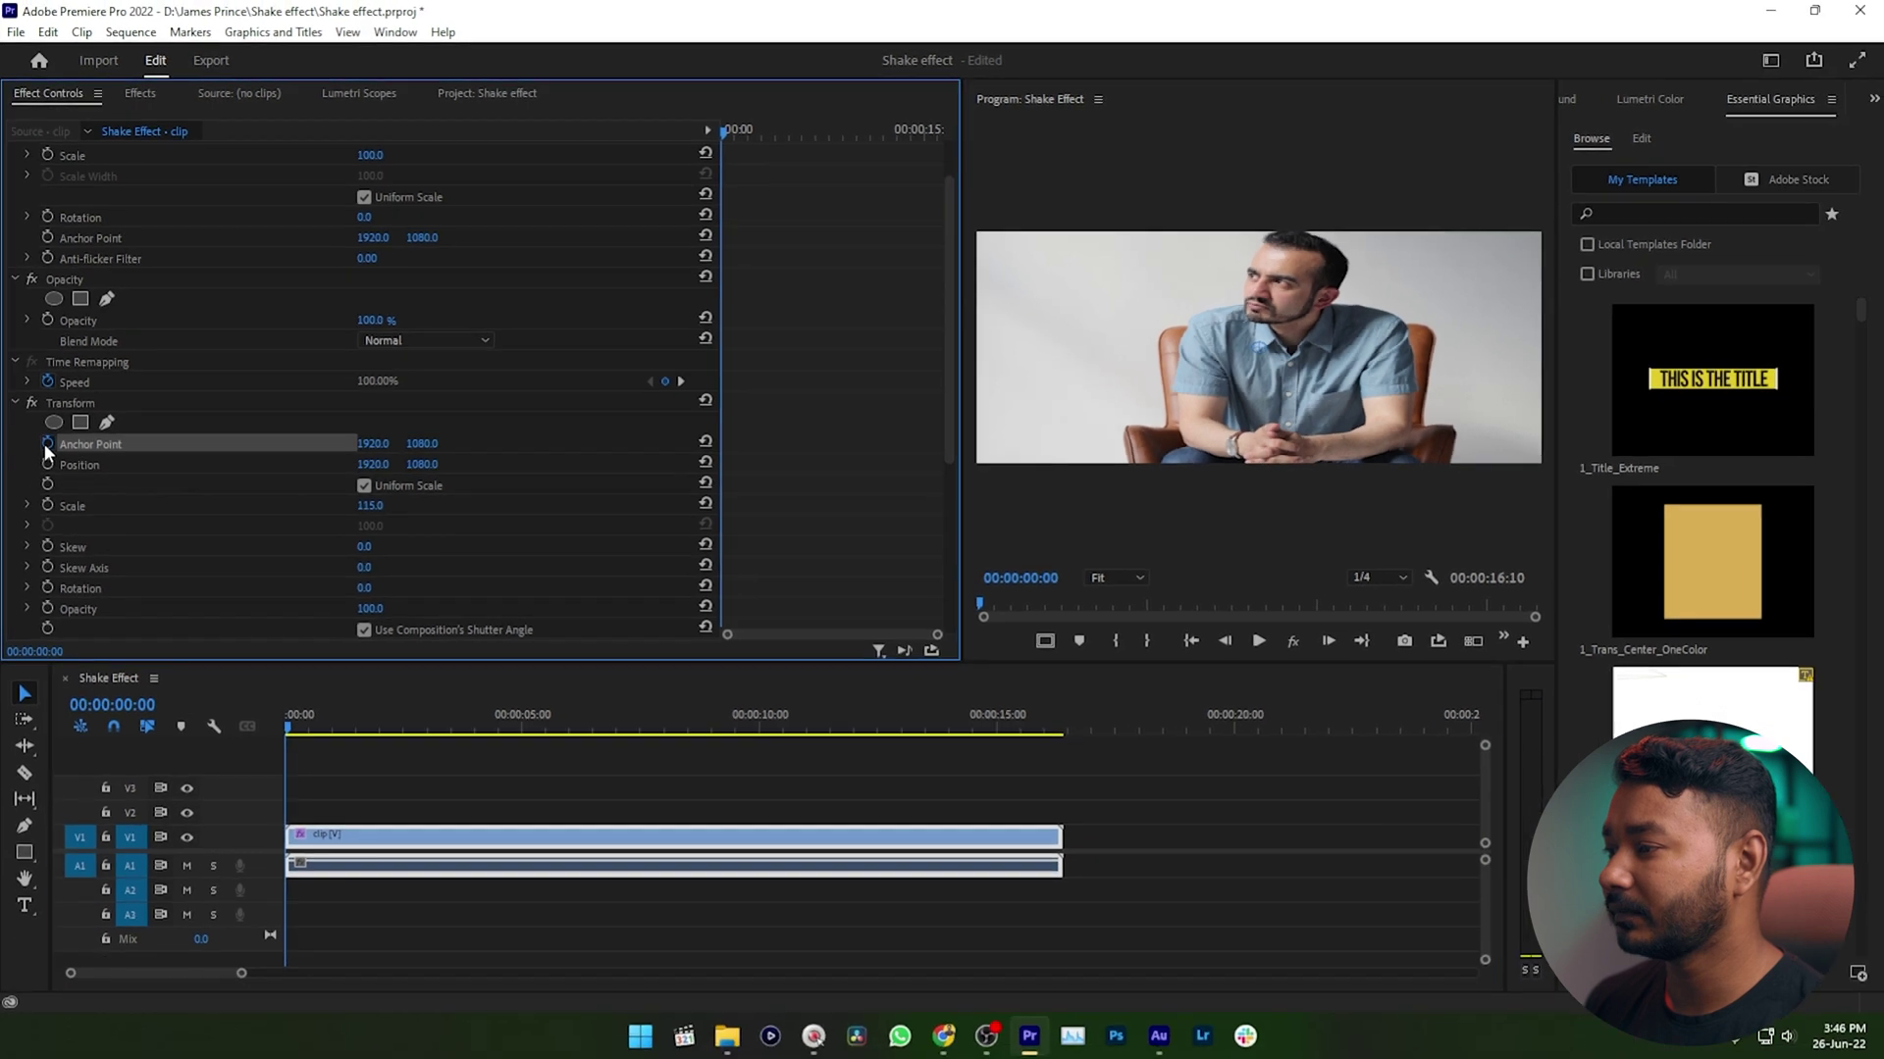
left_click_drag(422, 443, 456, 443)
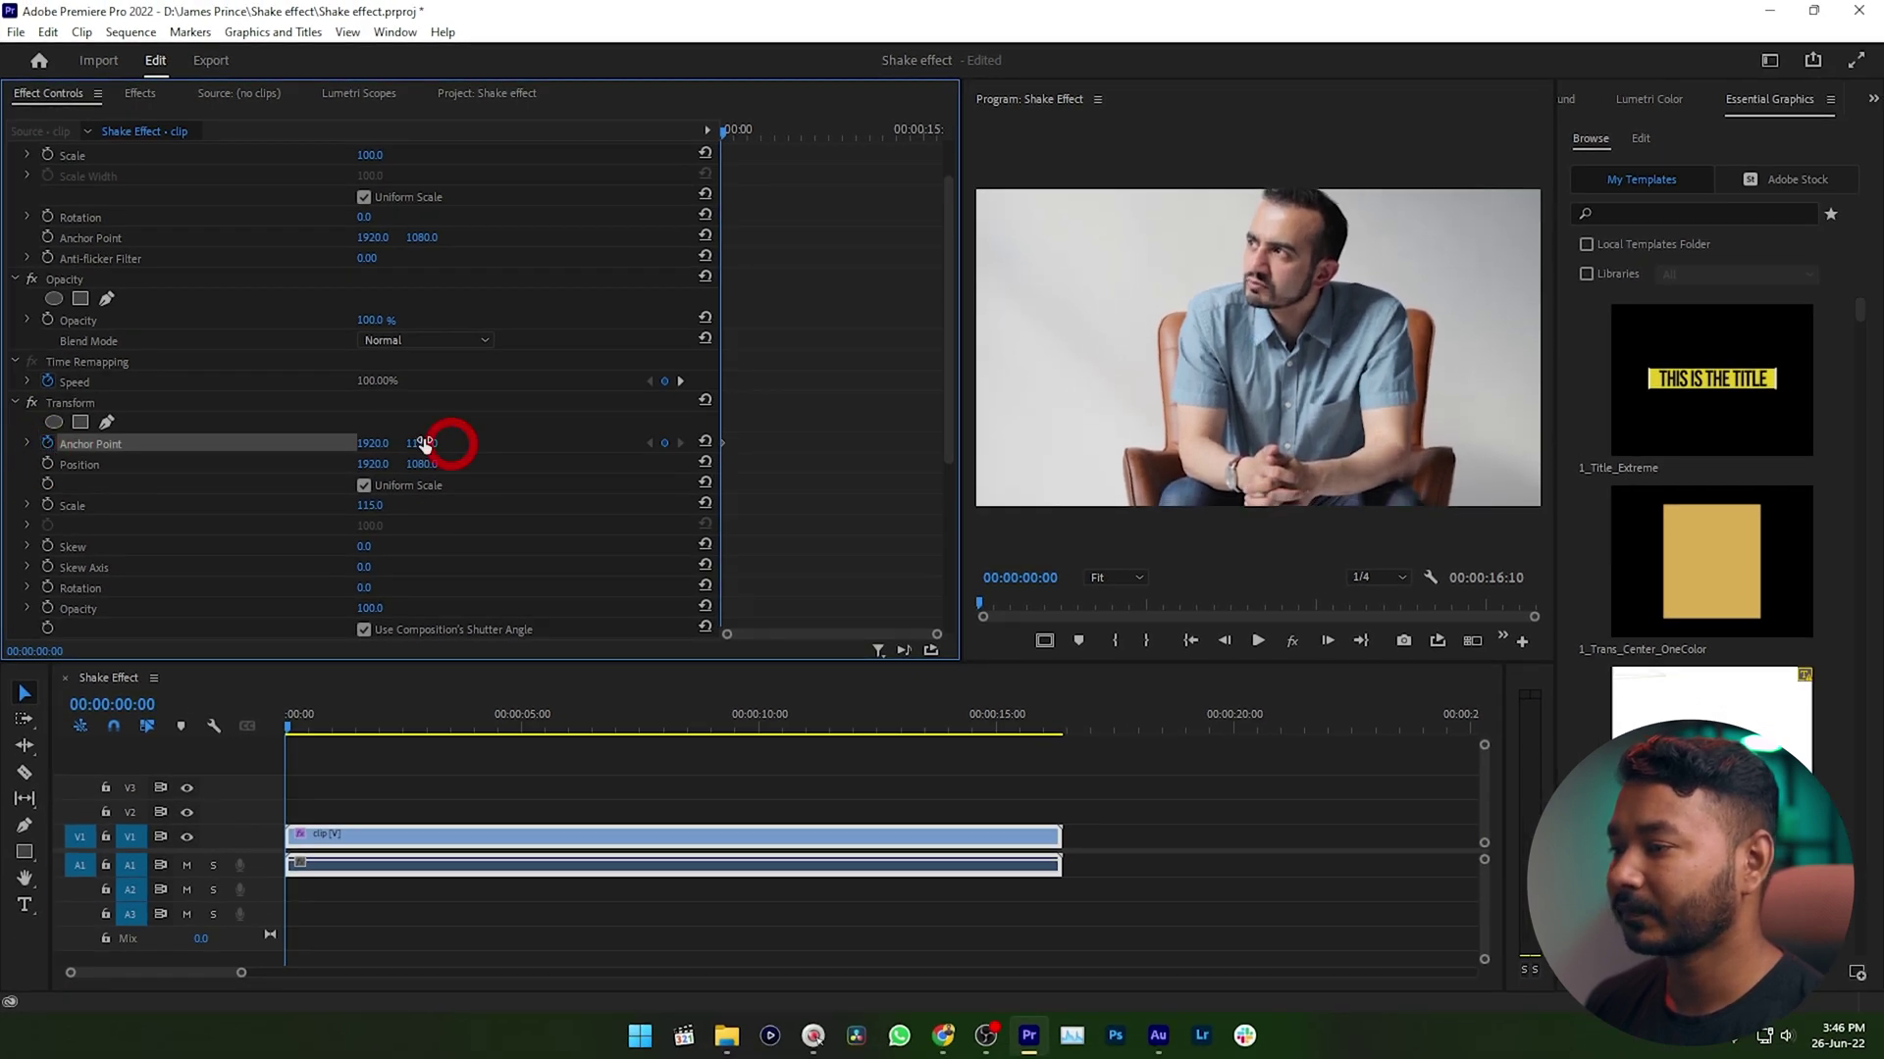
Keyframe the anchor Y at 1031, then 1080, on successive frames, stepping ahead frame by frame
left_click(444, 841)
key("Right")
left_click_drag(432, 444, 350, 444)
left_click(520, 844)
key("Right")
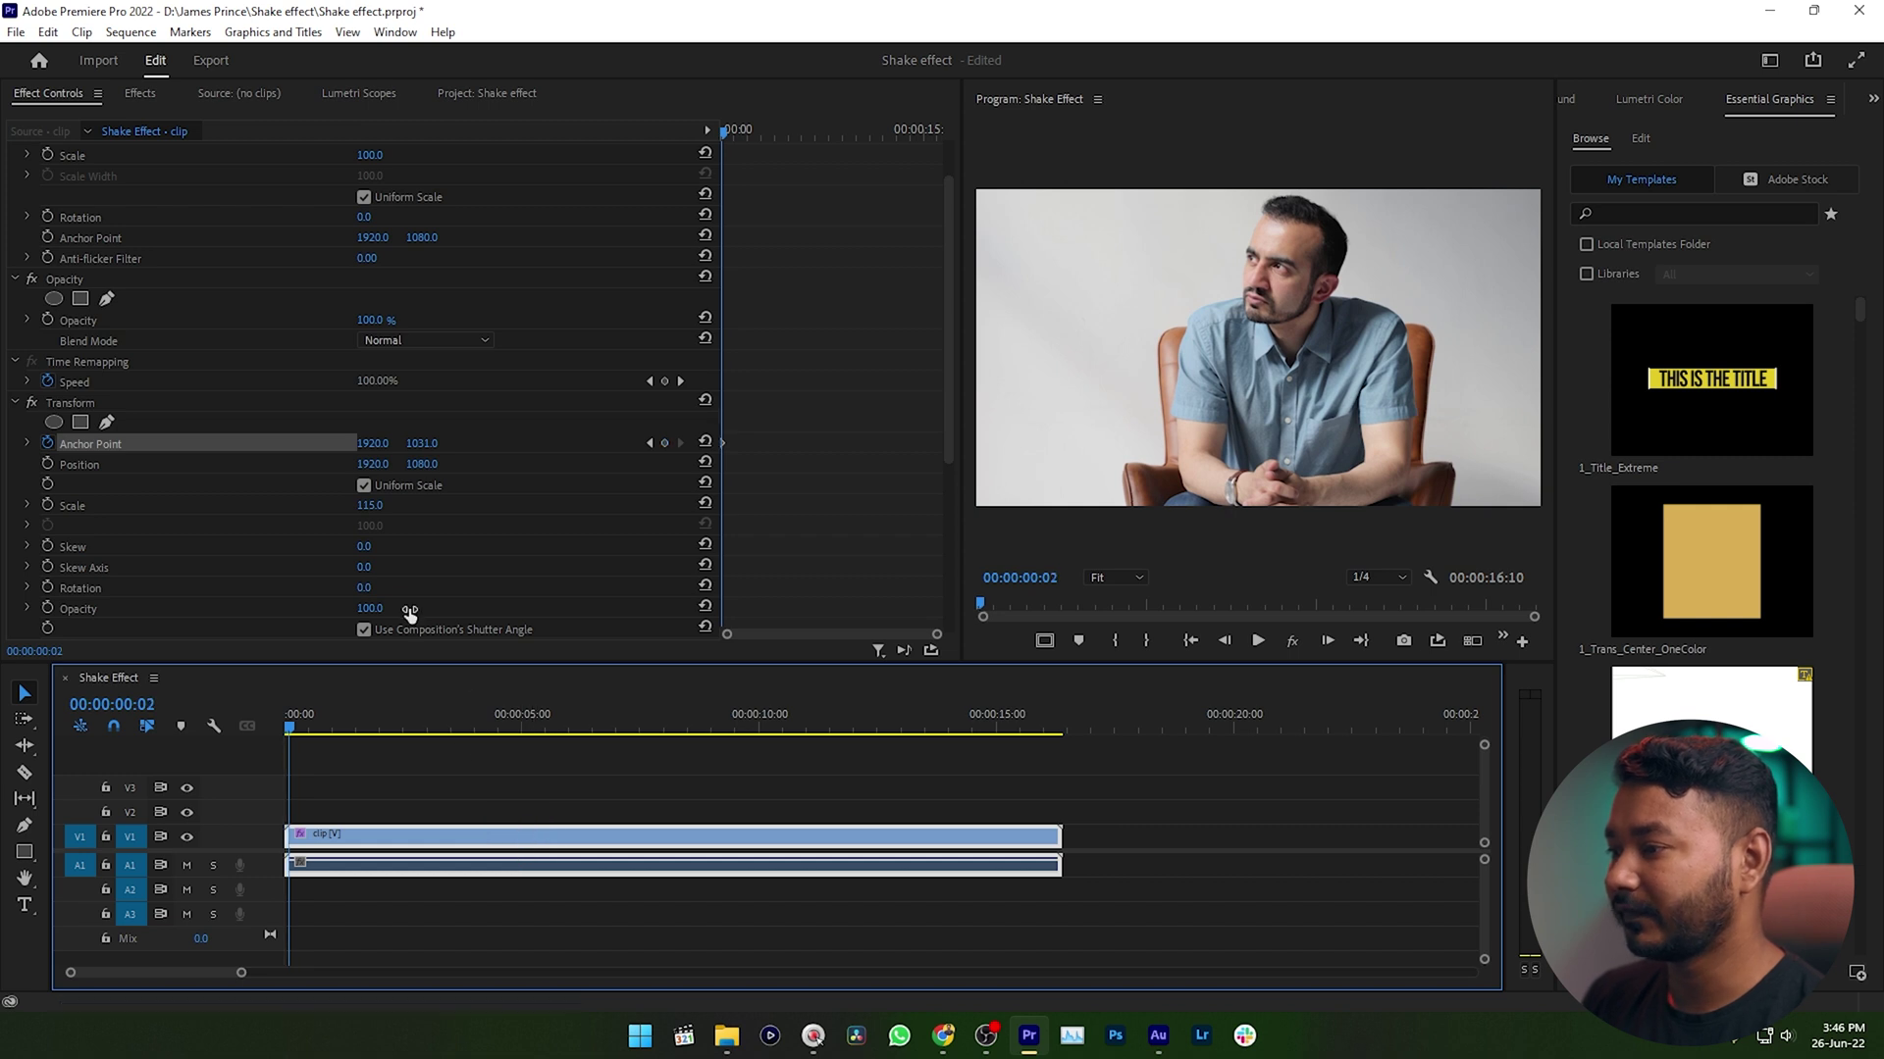
left_click_drag(427, 448, 475, 448)
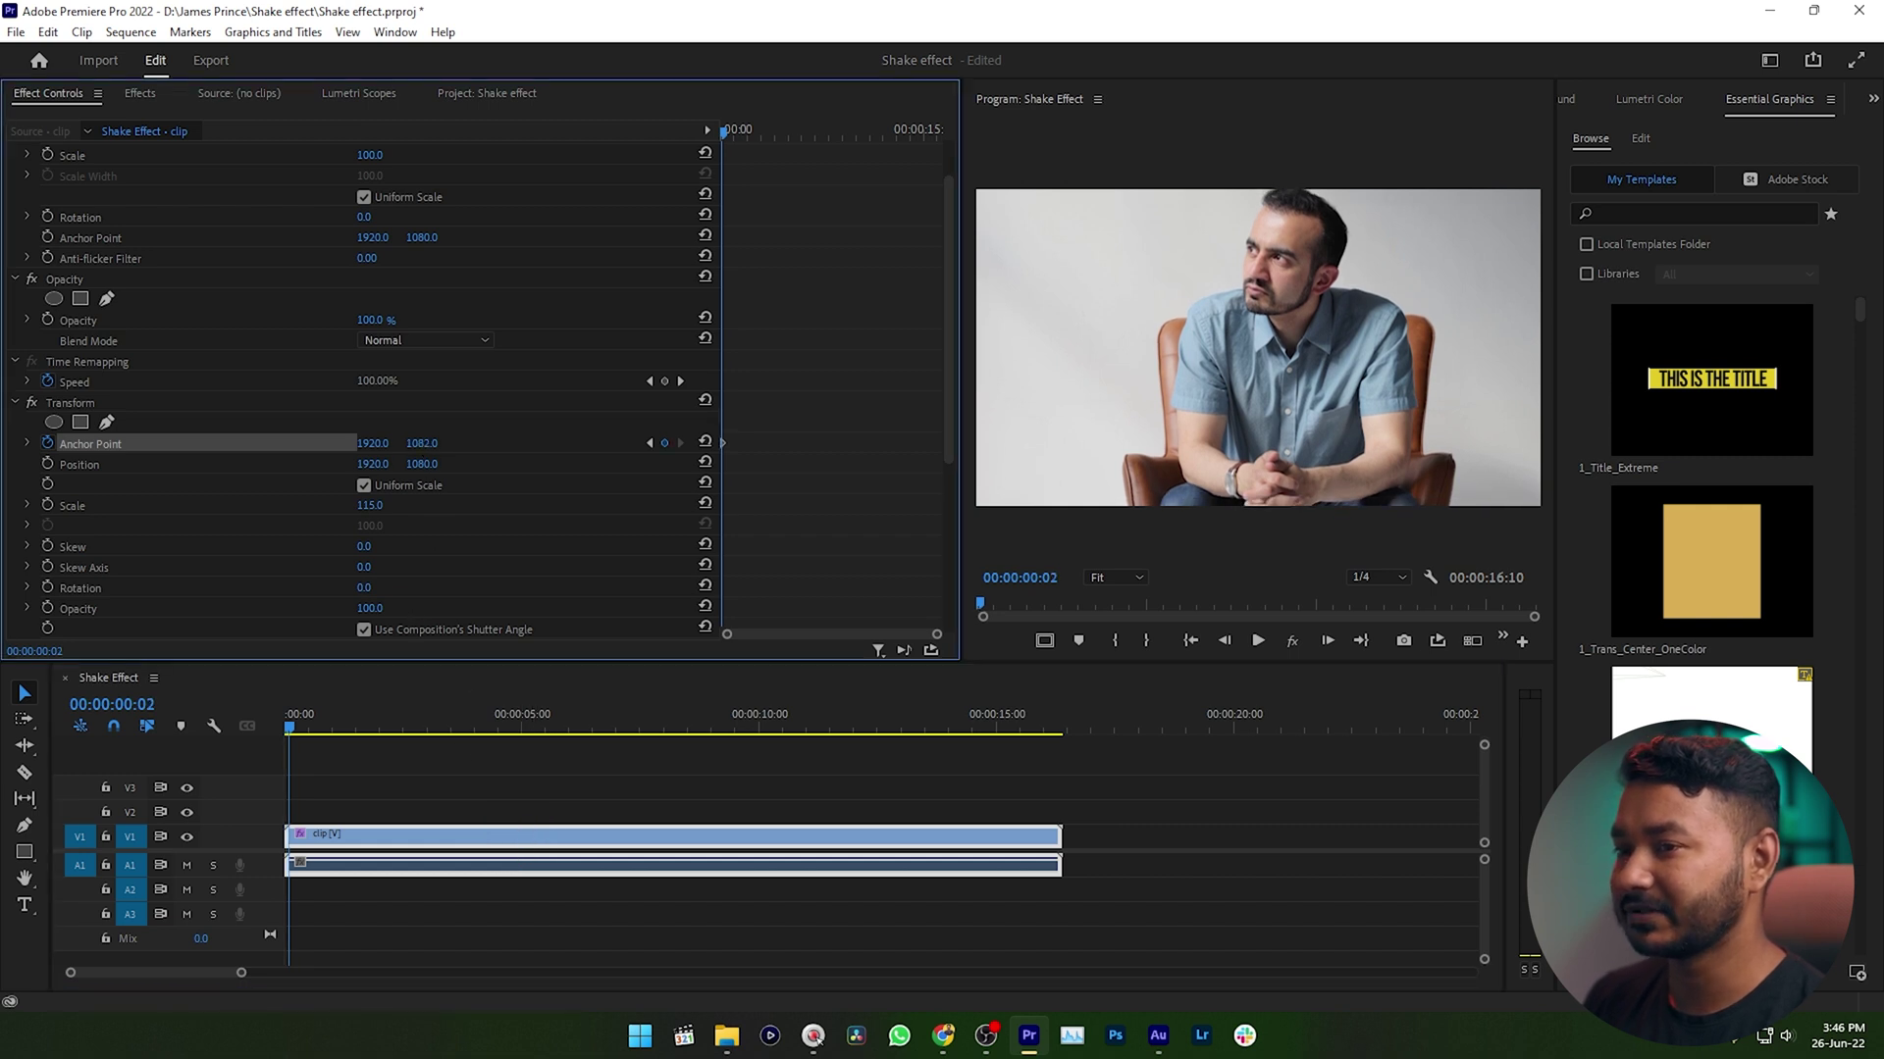
left_click(475, 842)
key("Right")
left_click(422, 447)
key("Right")
key("Right")
key("Right")
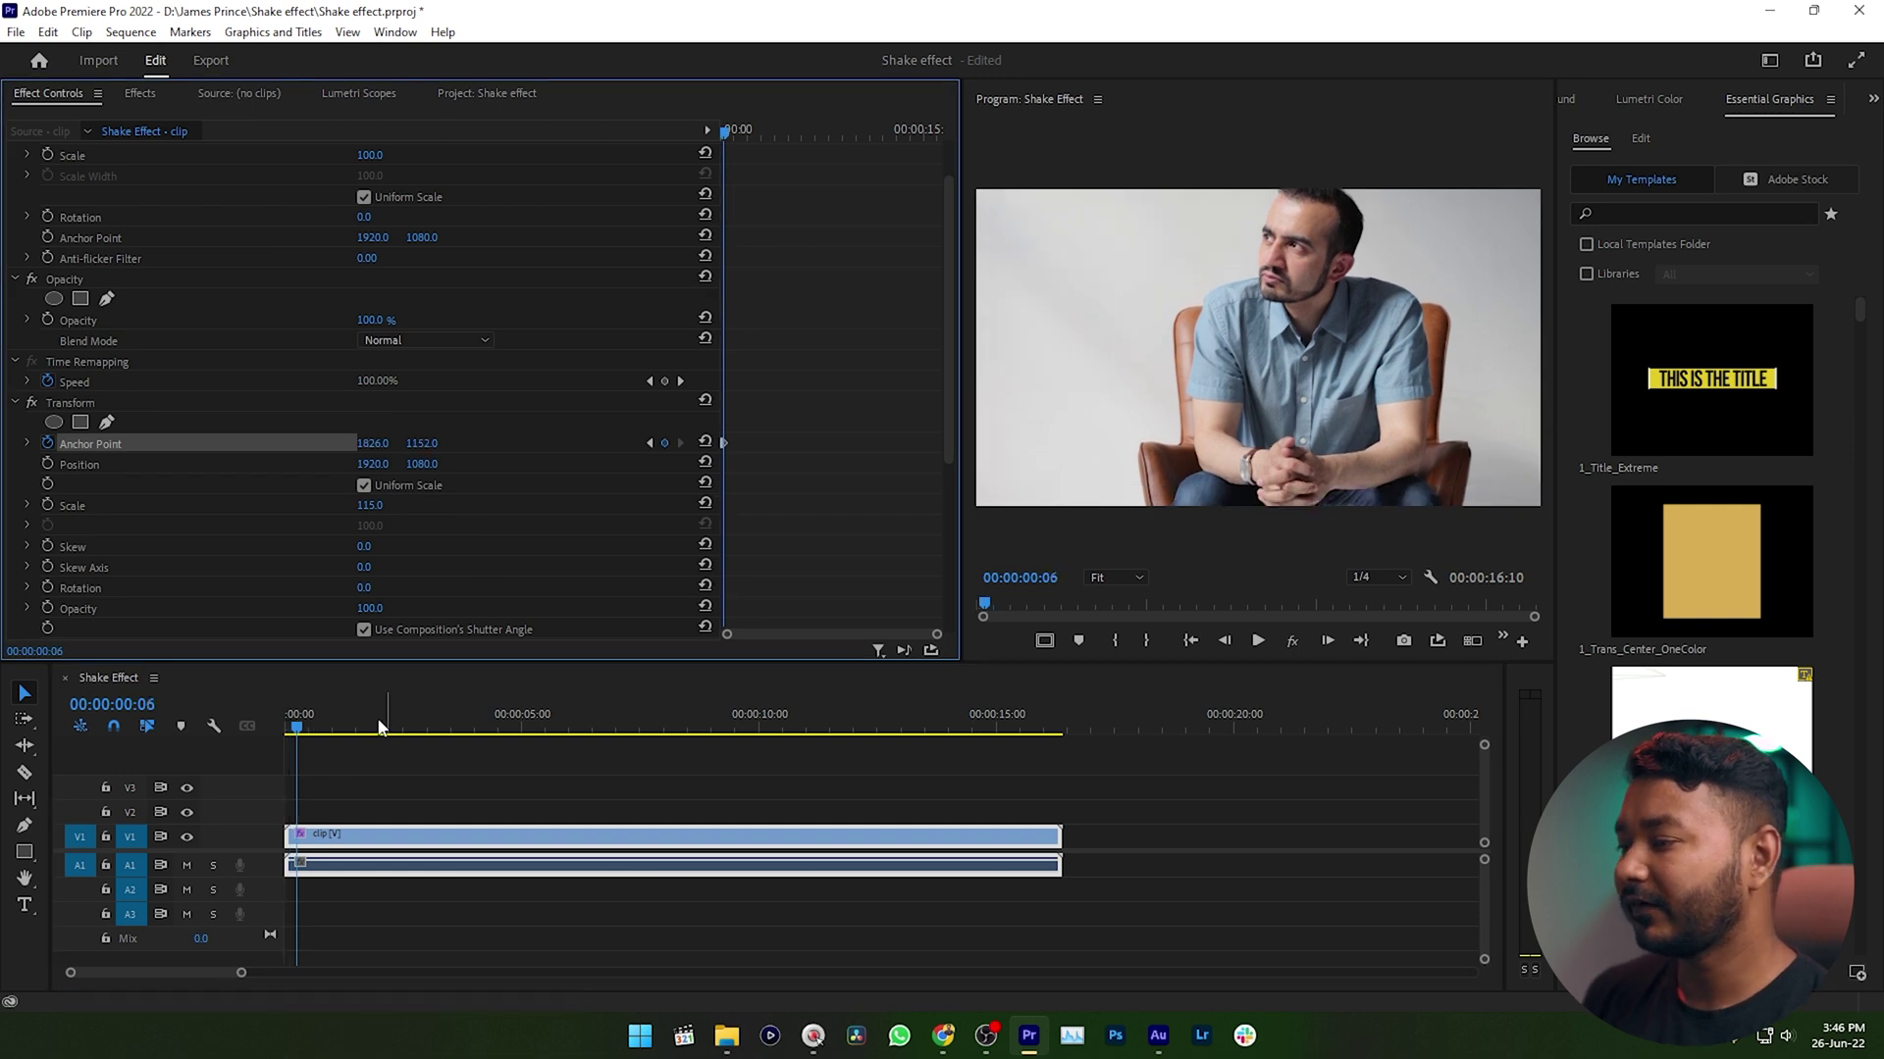
Play back the jittering shake from the start of the sequence
left_click(315, 737)
key("space")
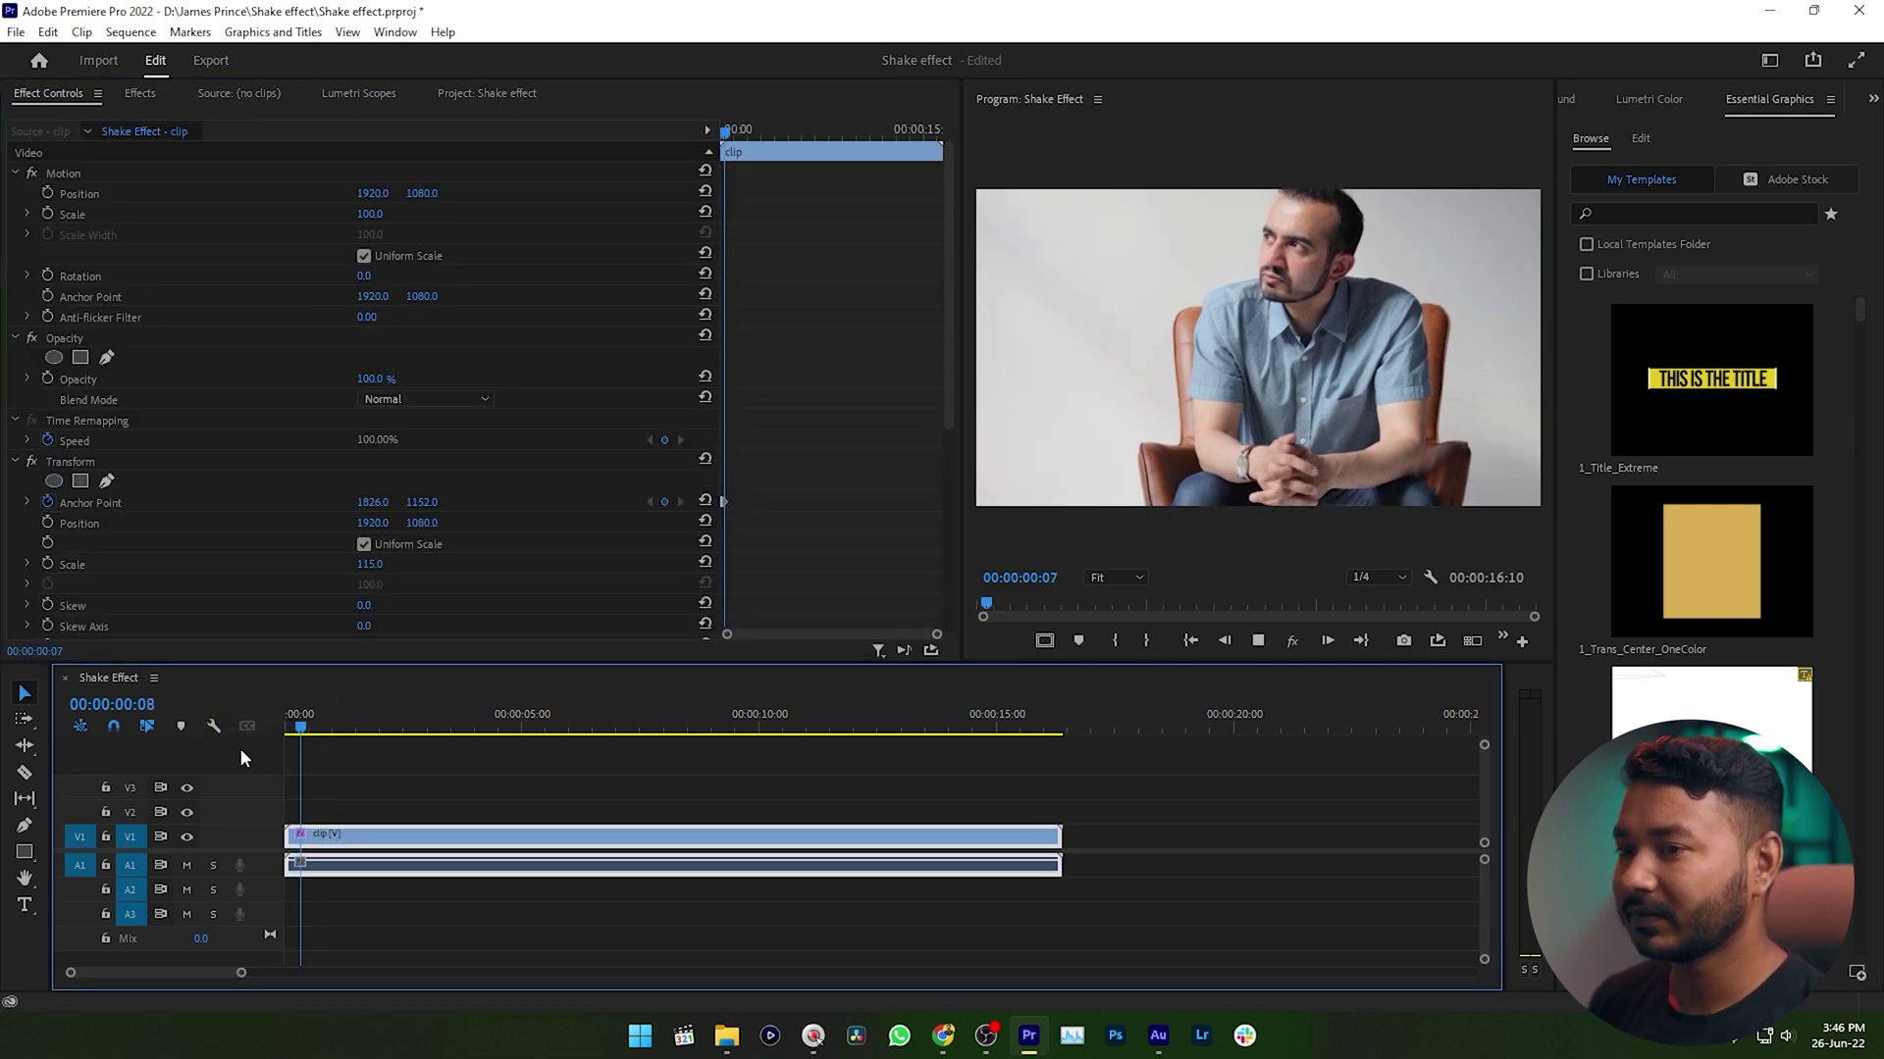
key("space")
key("Home")
key("space")
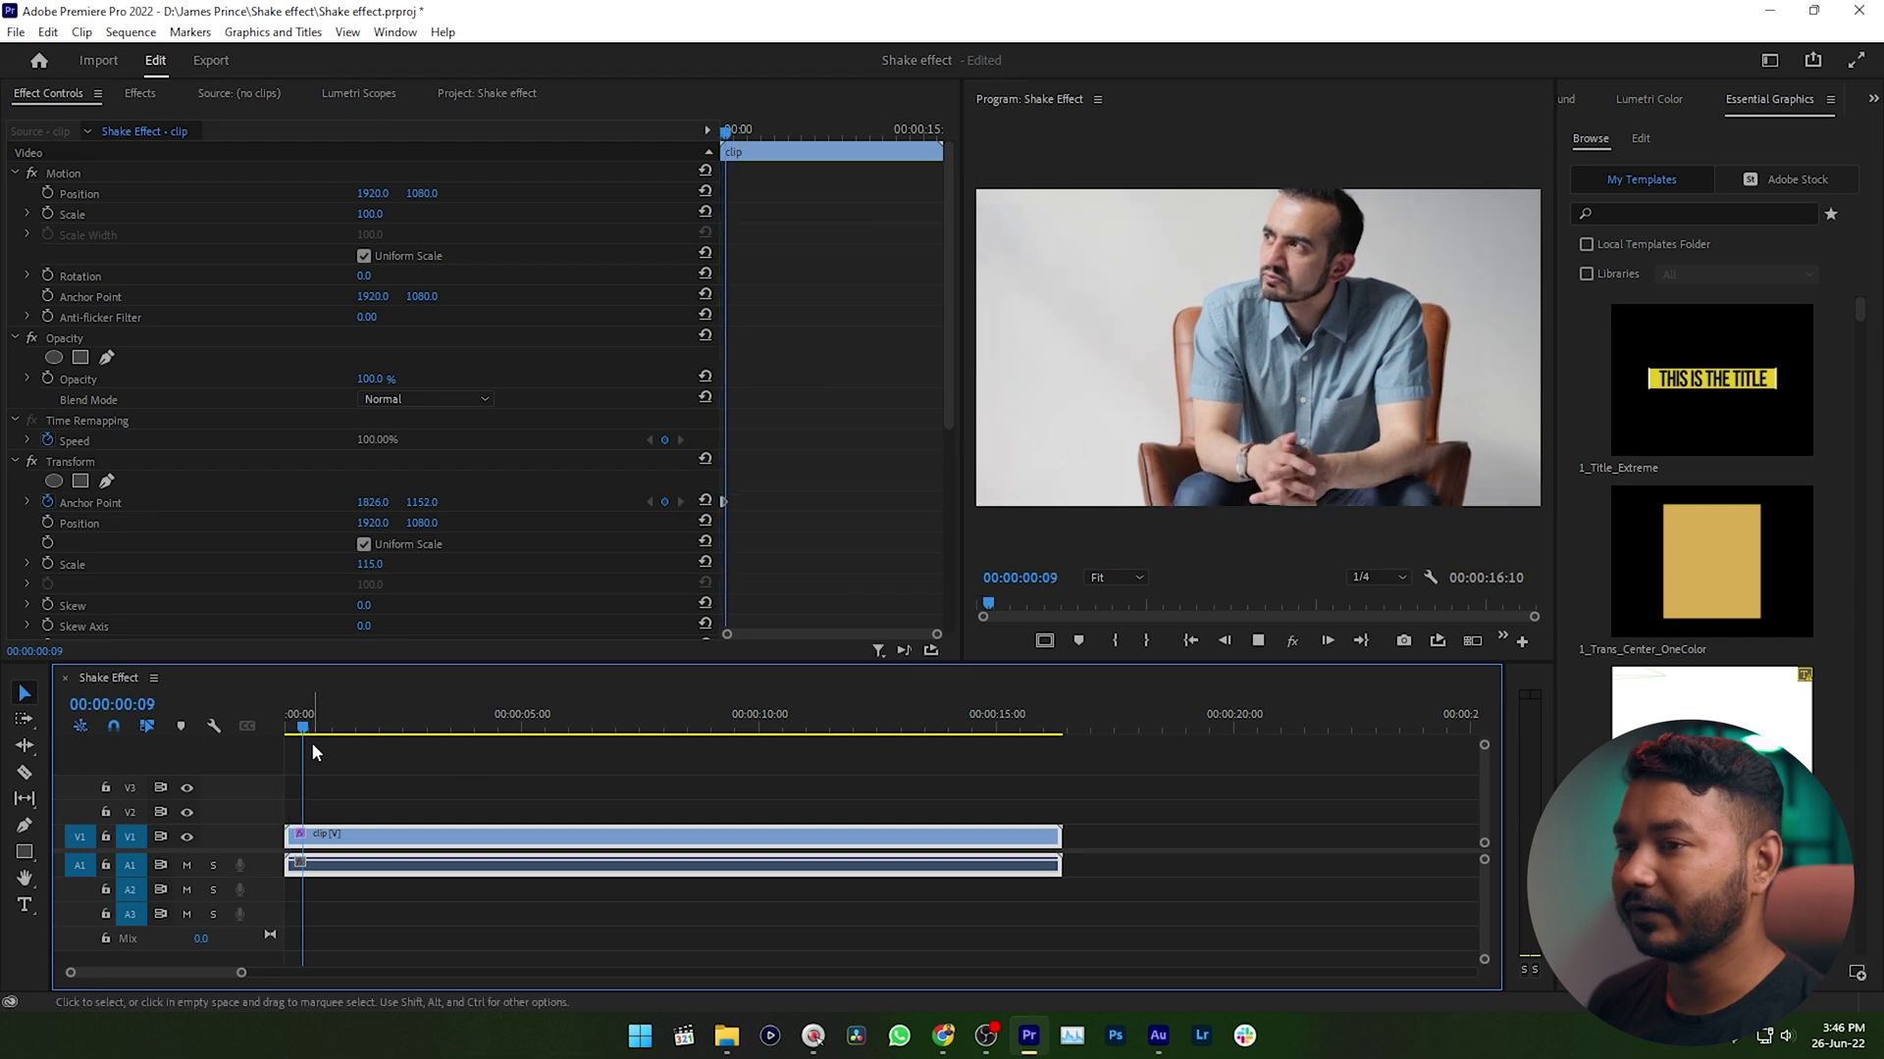
key("space")
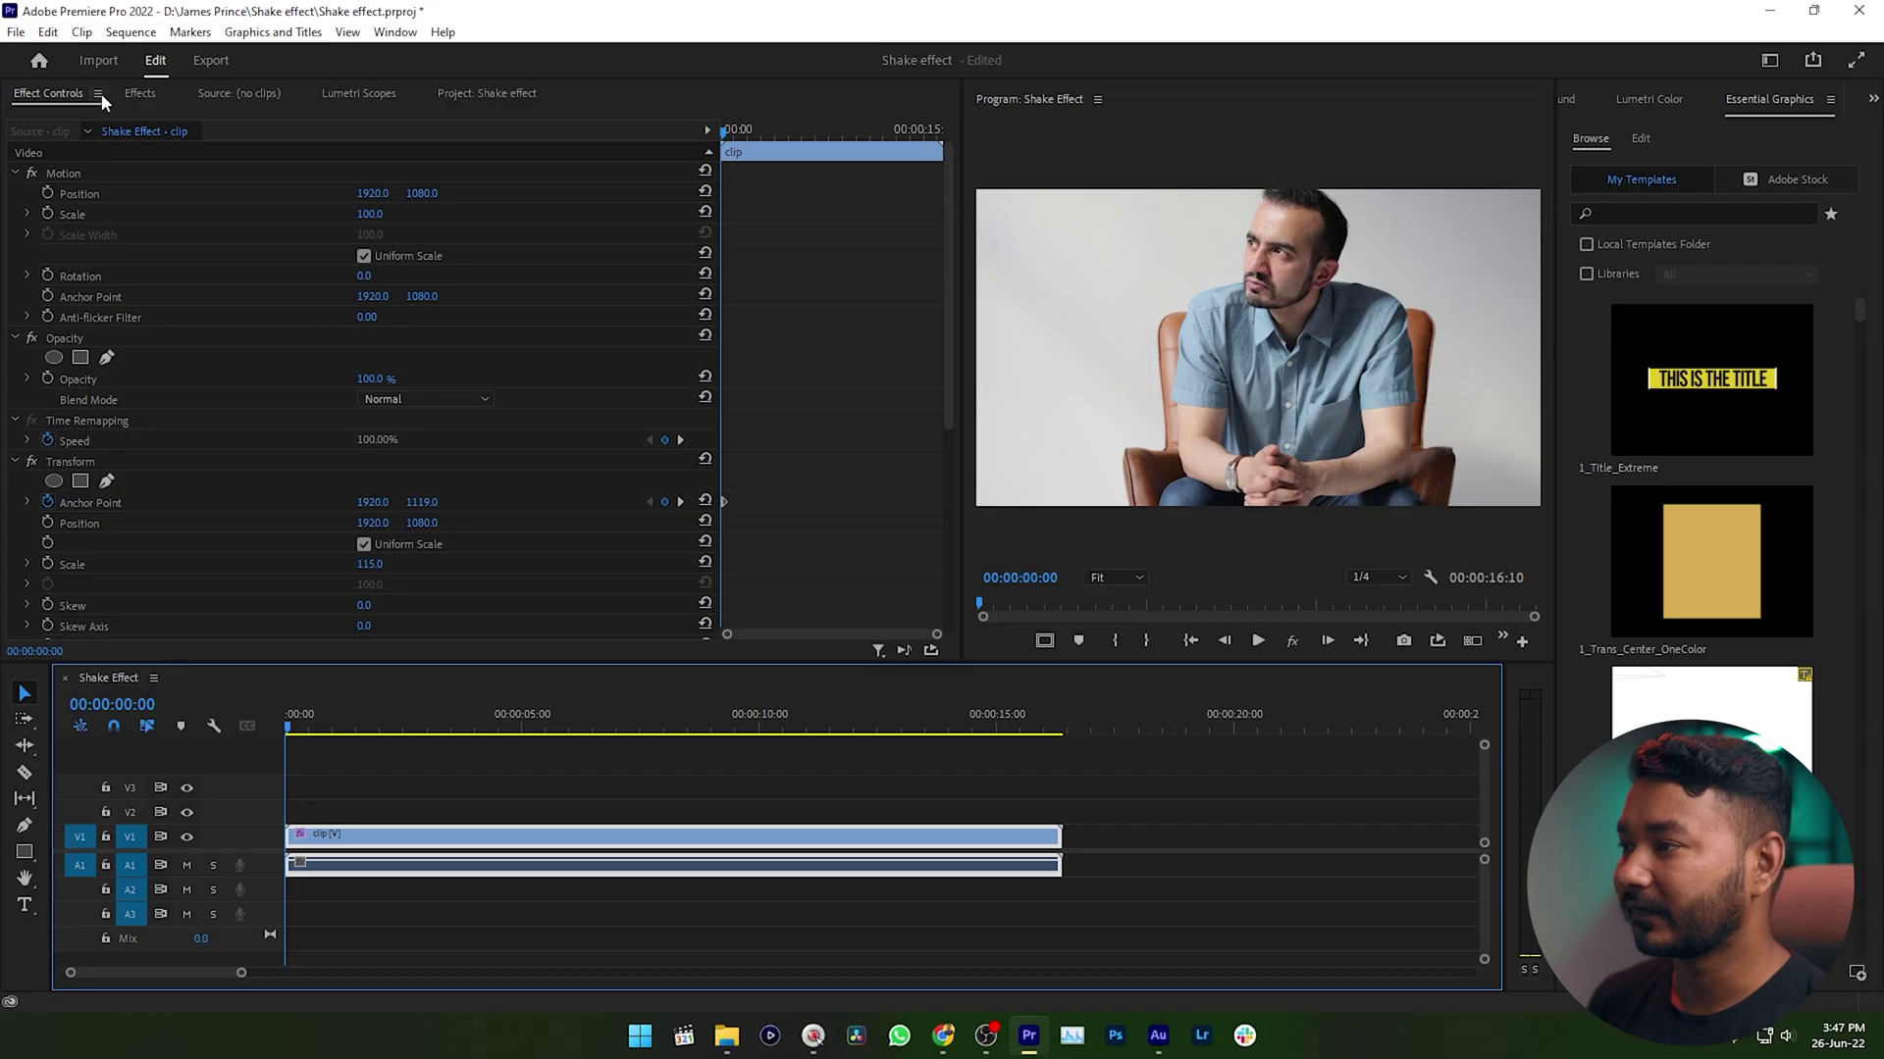
left_click(61, 90)
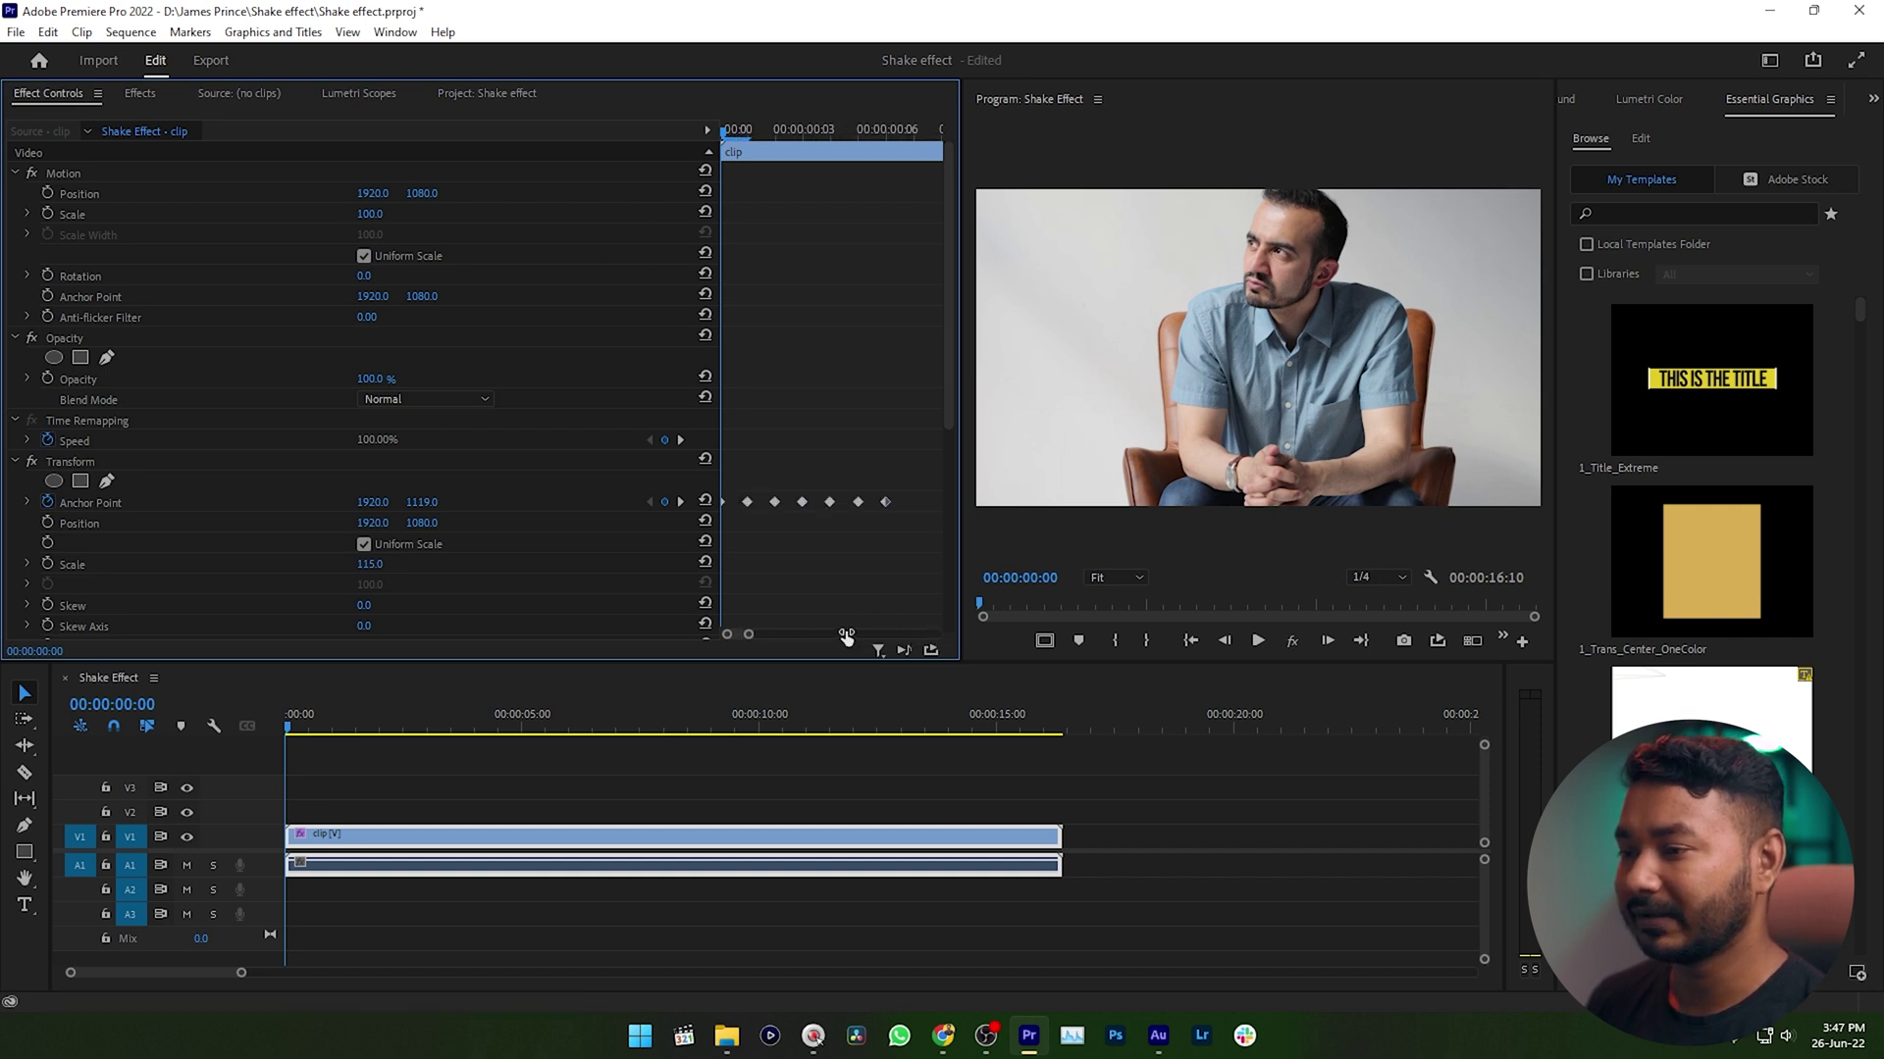
Copy the Anchor Point keyframes and paste them at frame 7
right_click(789, 502)
left_click(869, 567)
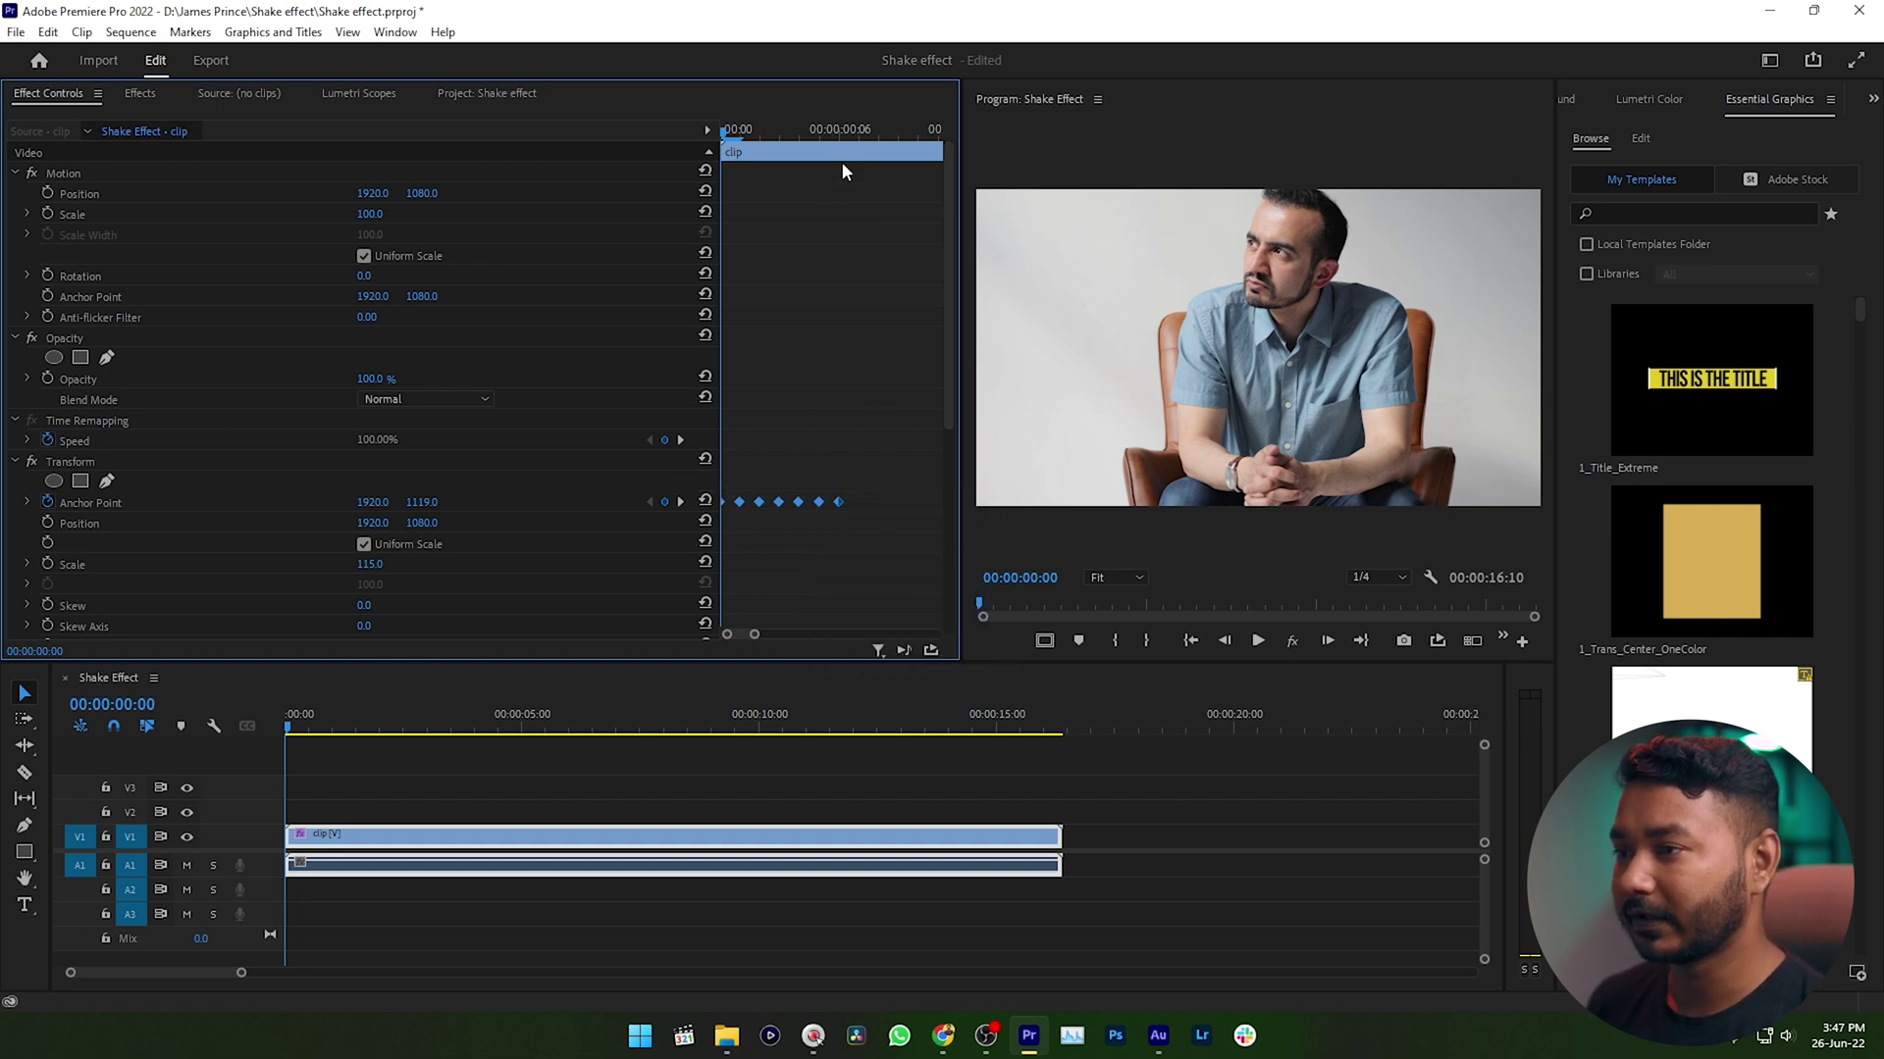
left_click(855, 134)
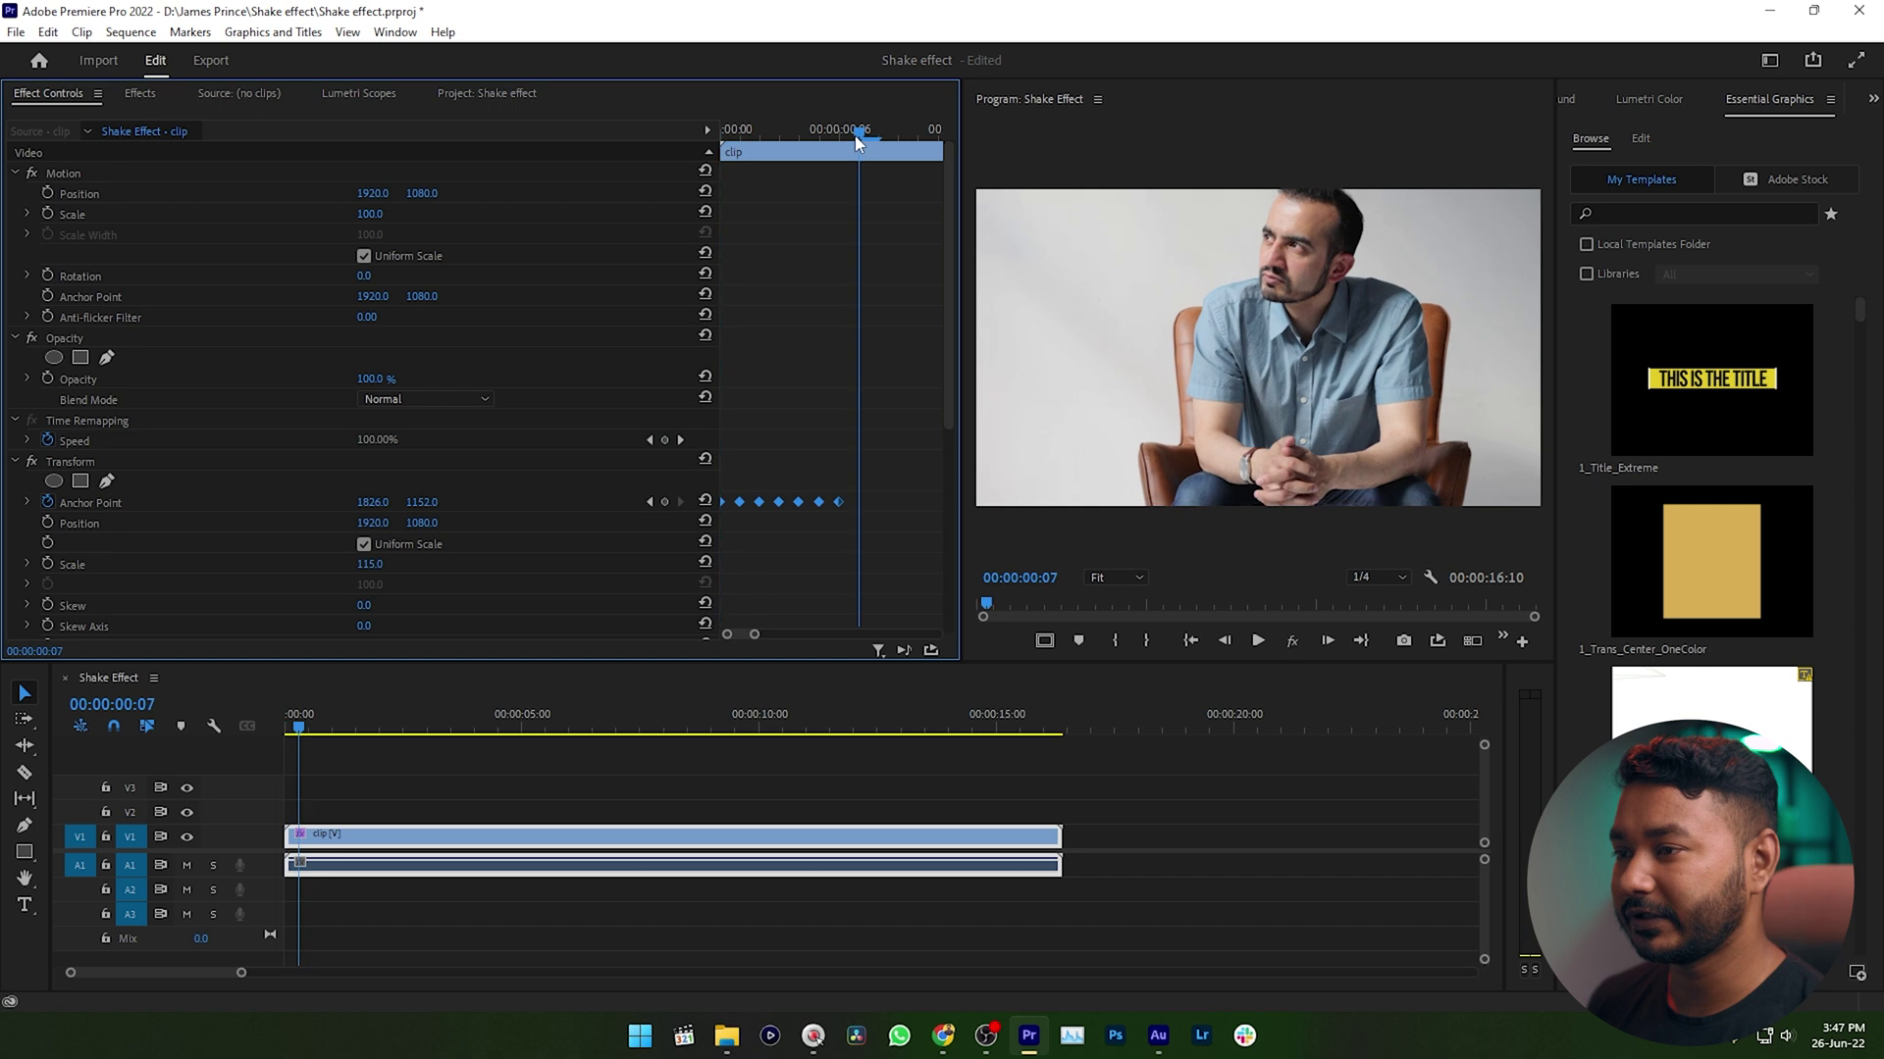
right_click(866, 501)
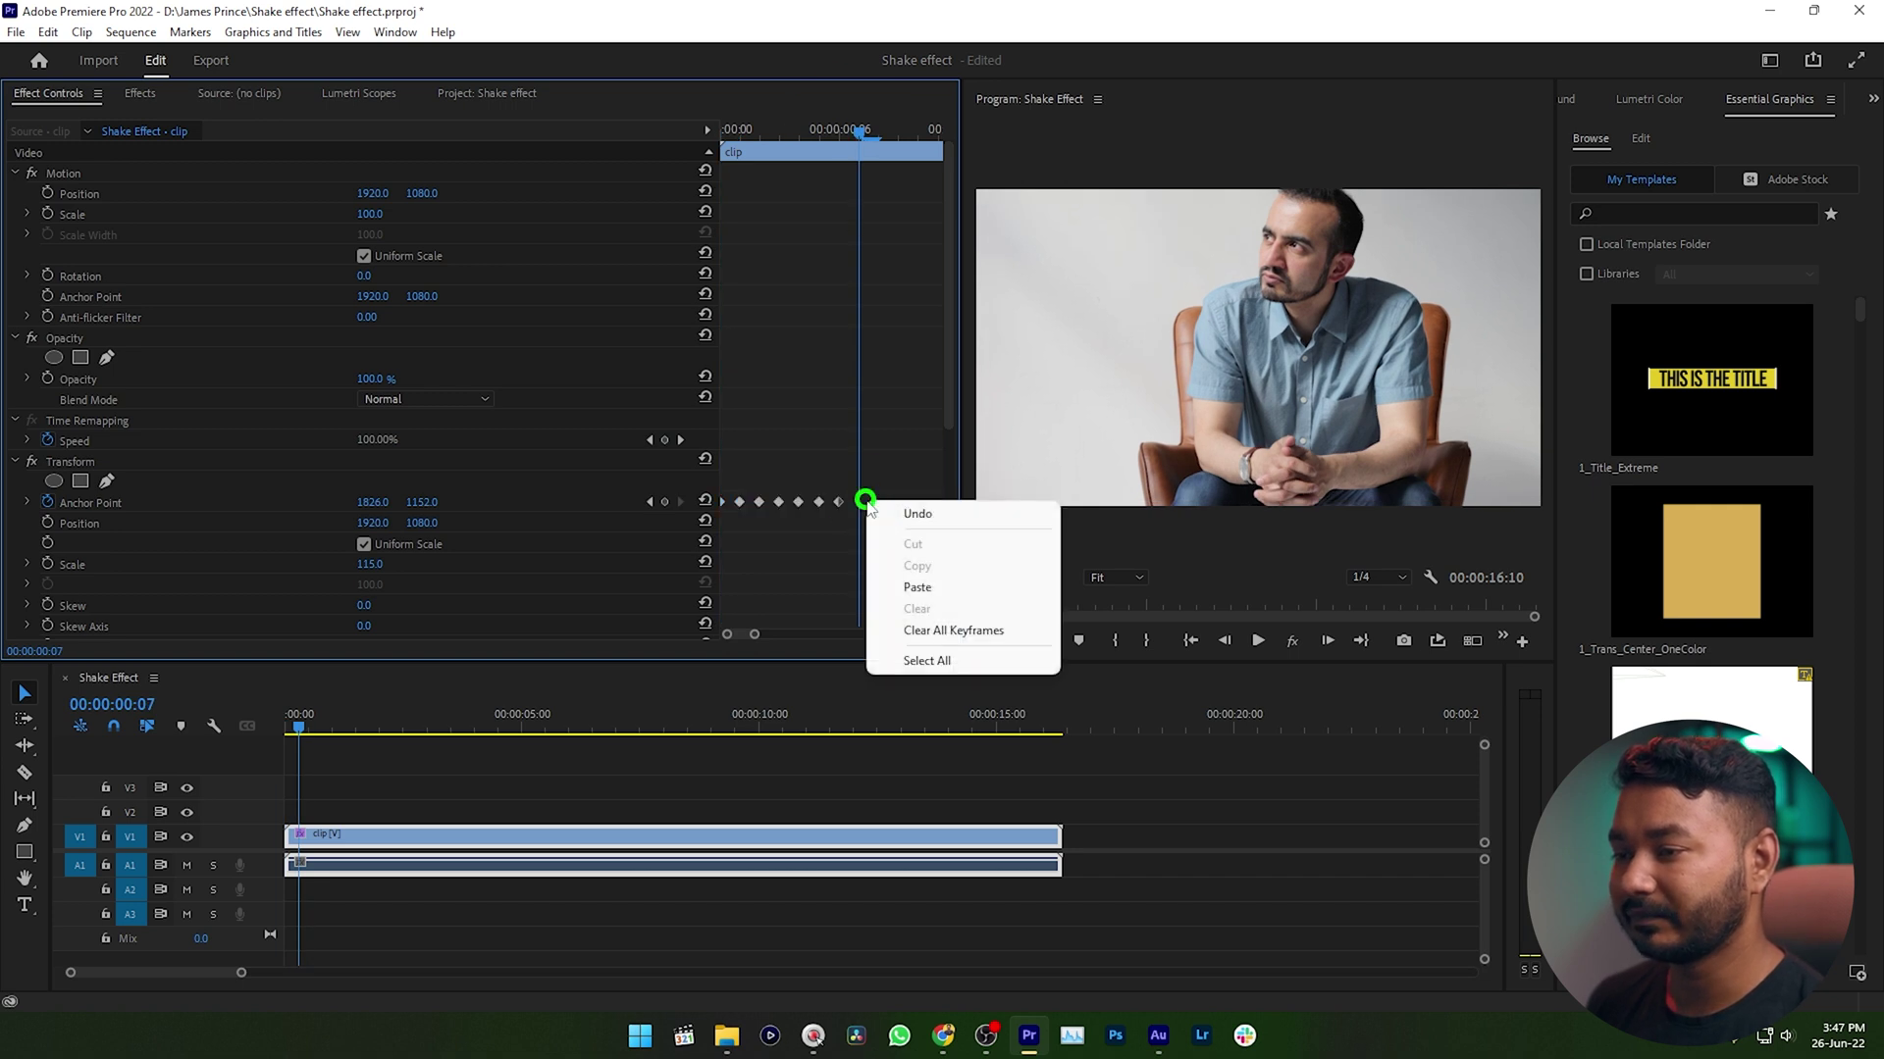
left_click(945, 588)
left_click_drag(753, 636, 769, 635)
Copy the Anchor Point keyframes again and paste them at 00:00:00:14
right_click(809, 498)
left_click(863, 564)
left_click_drag(855, 140, 868, 141)
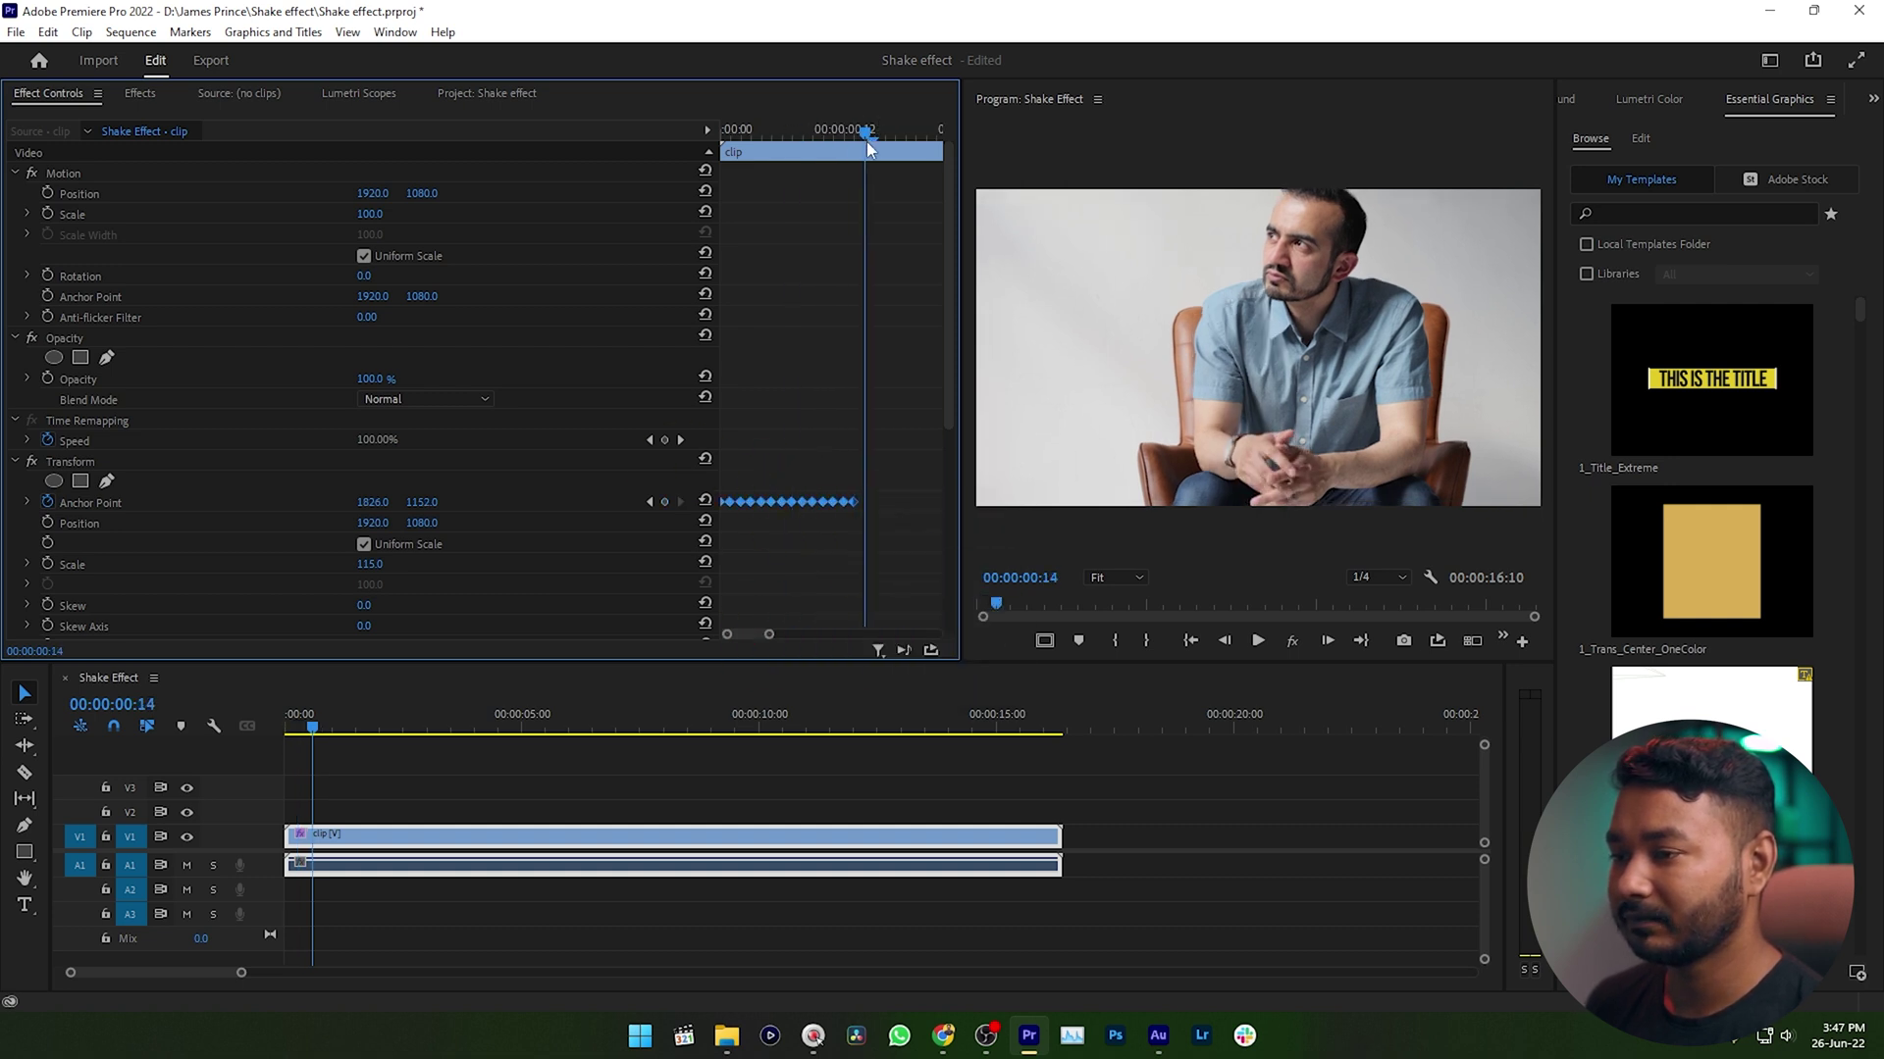
right_click(875, 497)
left_click(912, 577)
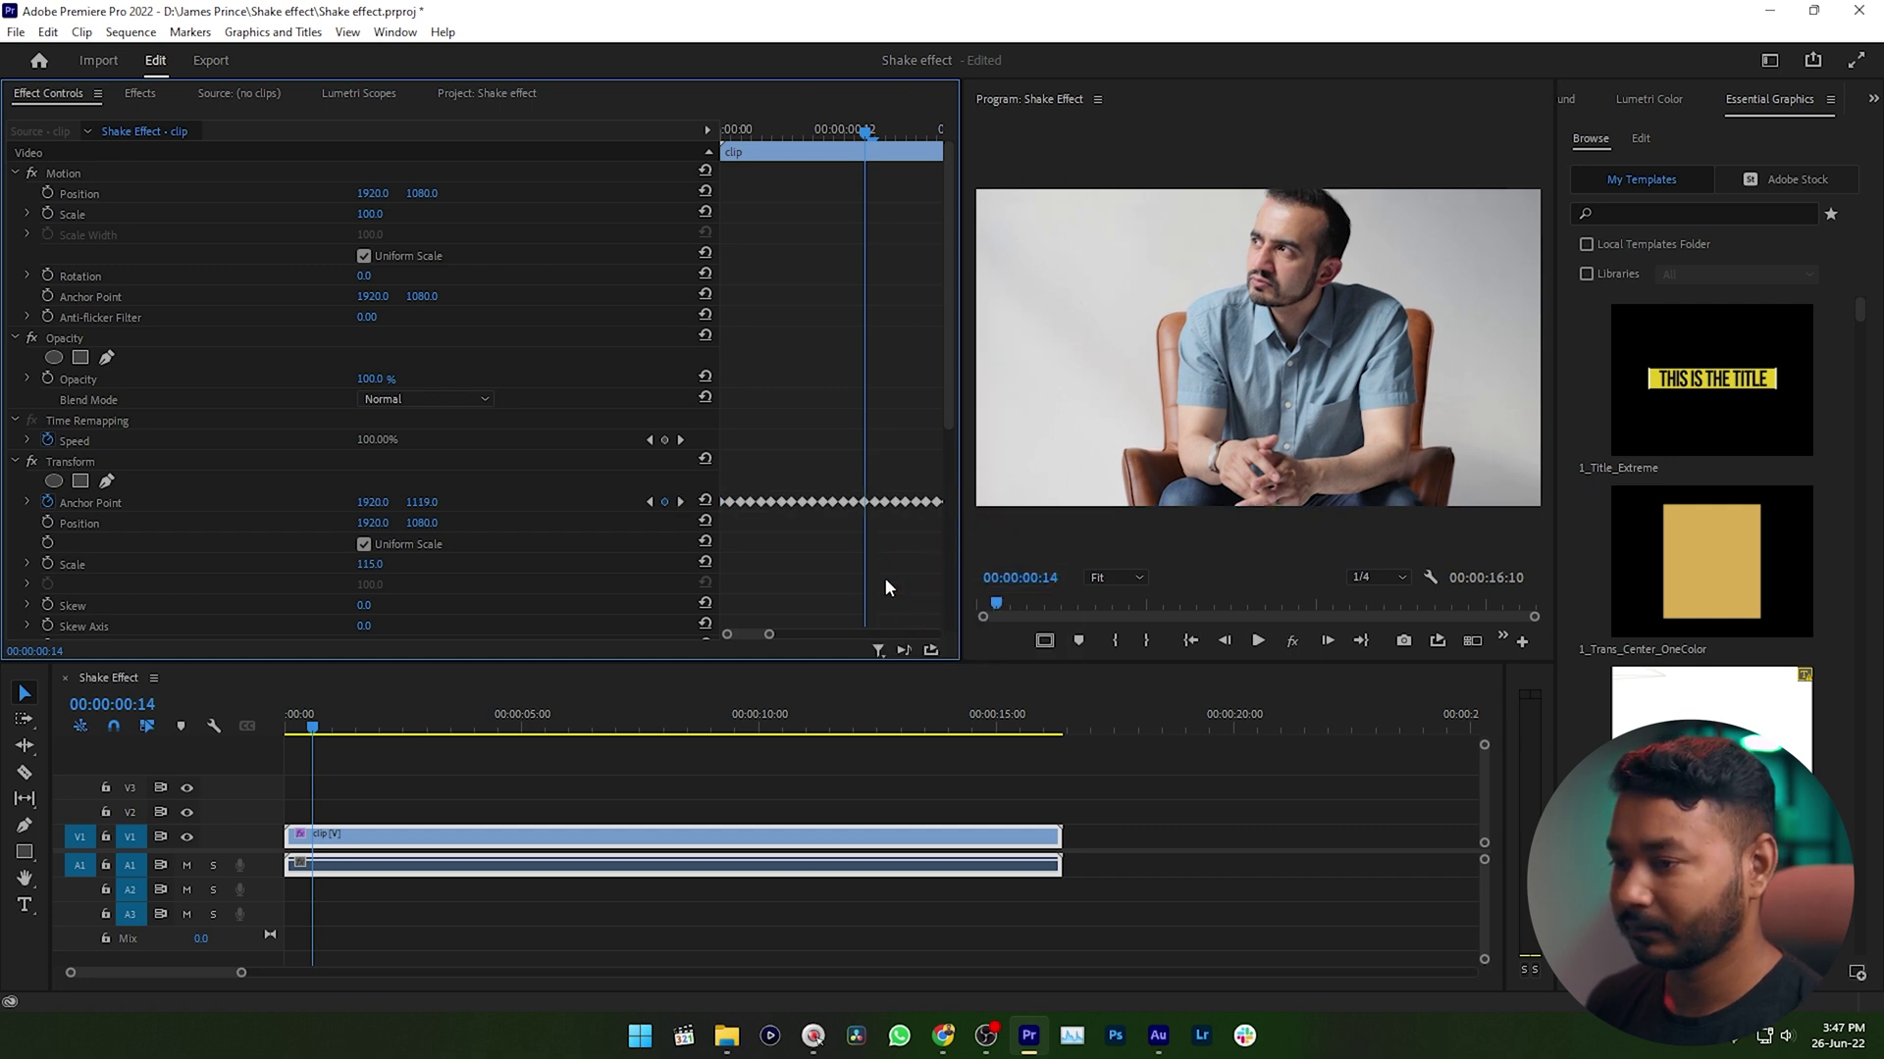
left_click_drag(769, 639, 791, 638)
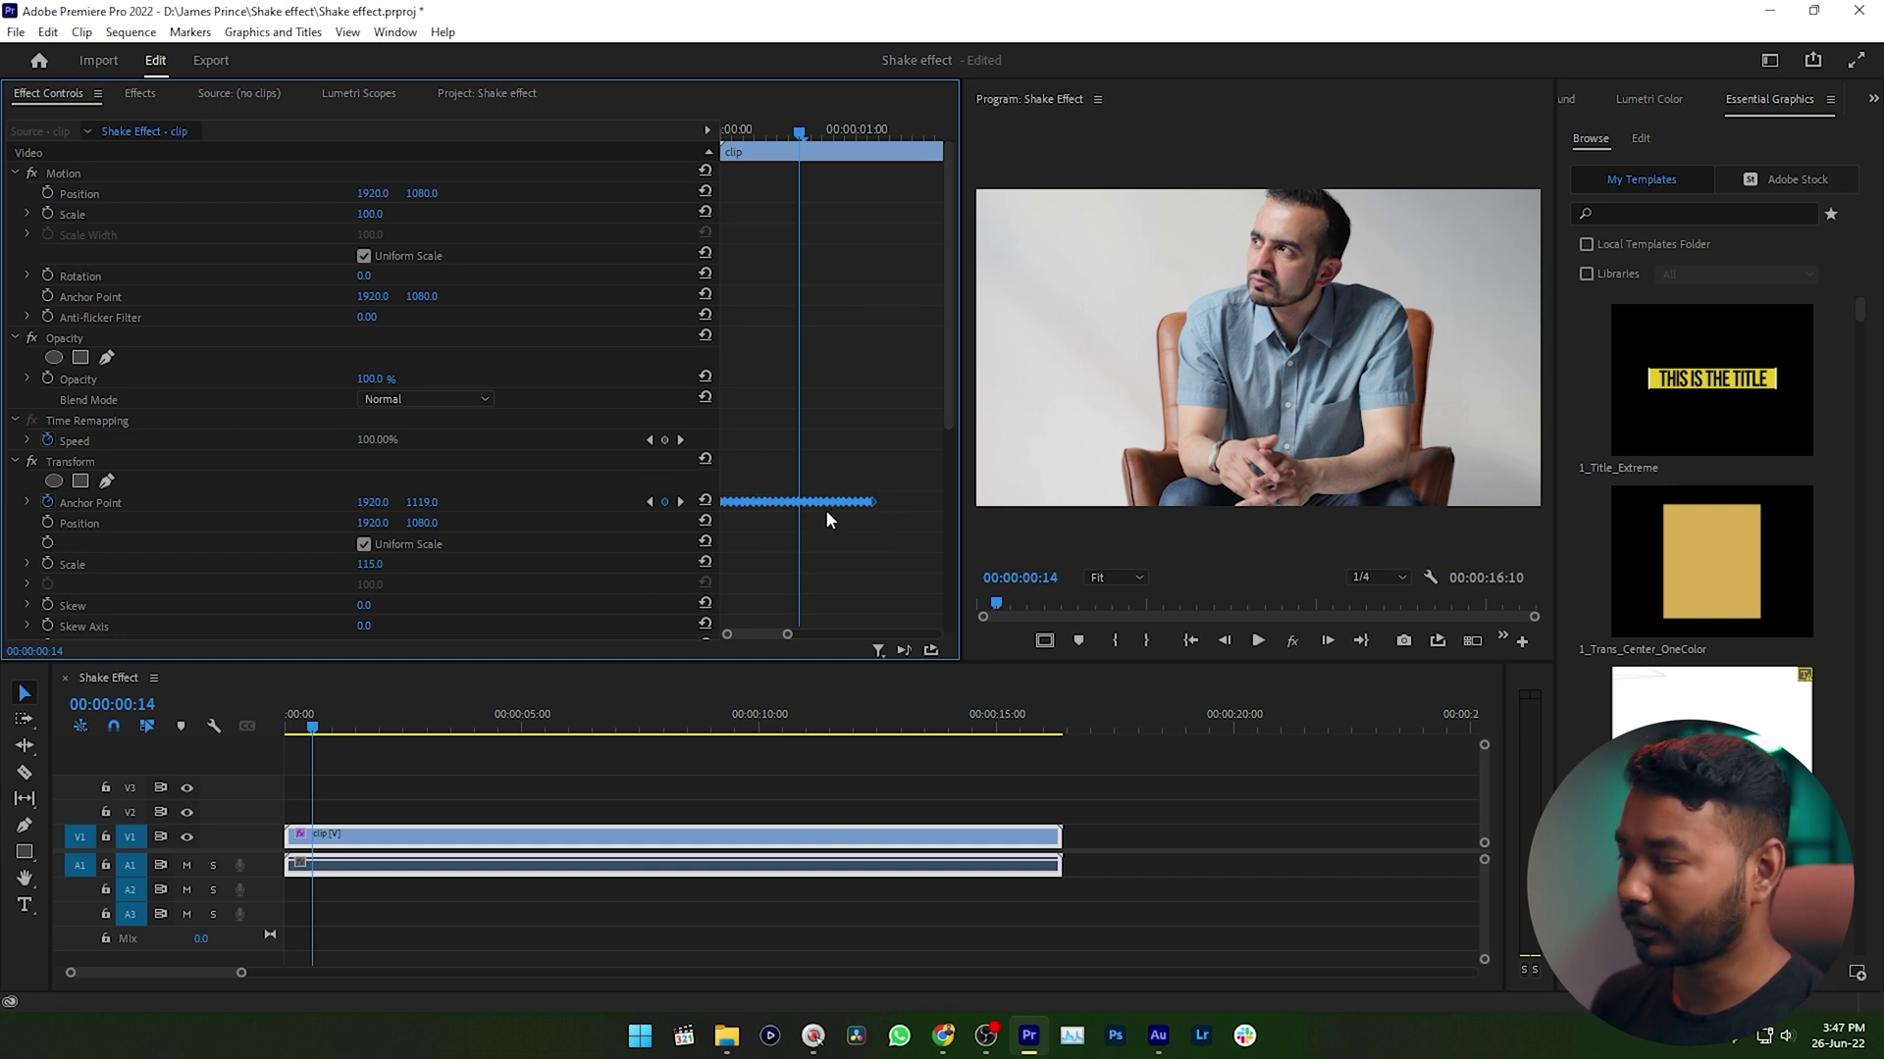
Paste the keyframes once more at 00:00:01:04, then preview the shake from the start
left_click_drag(860, 140, 879, 138)
left_click(914, 424)
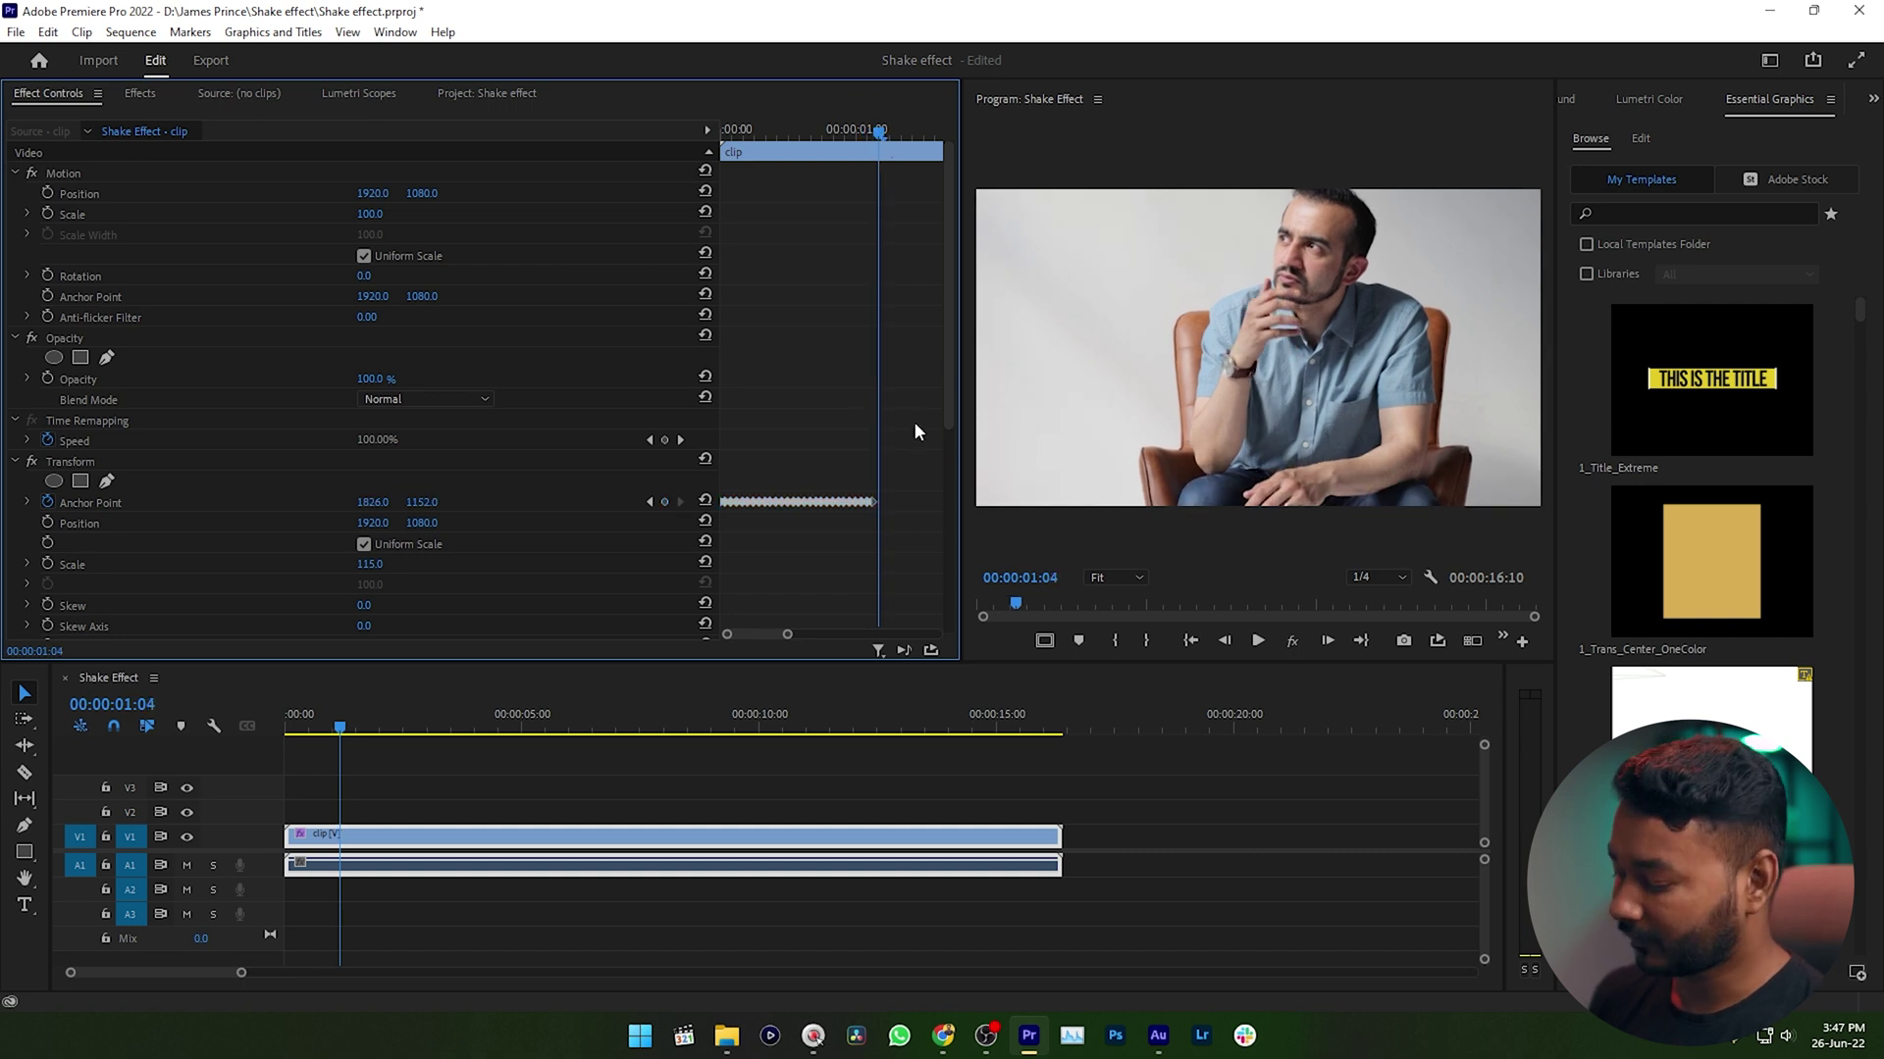
key("ctrl+v")
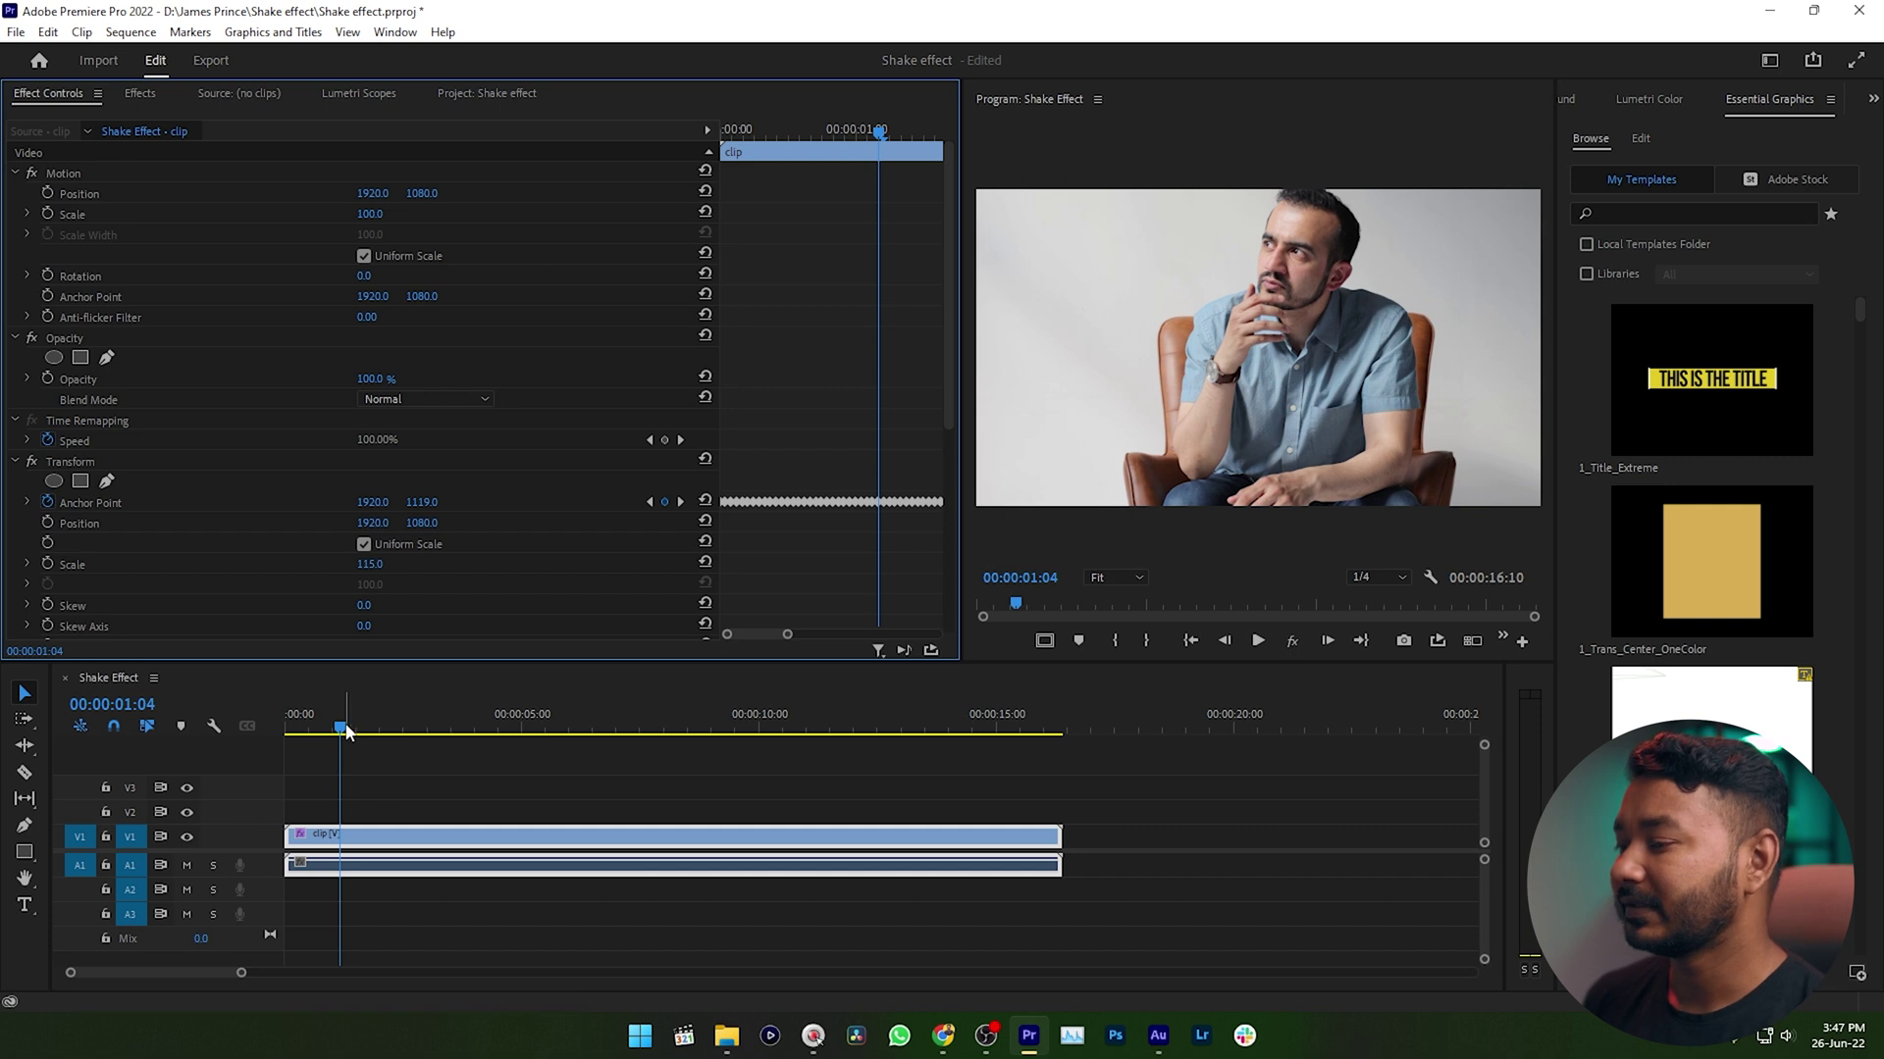
left_click_drag(378, 731, 267, 736)
key("space")
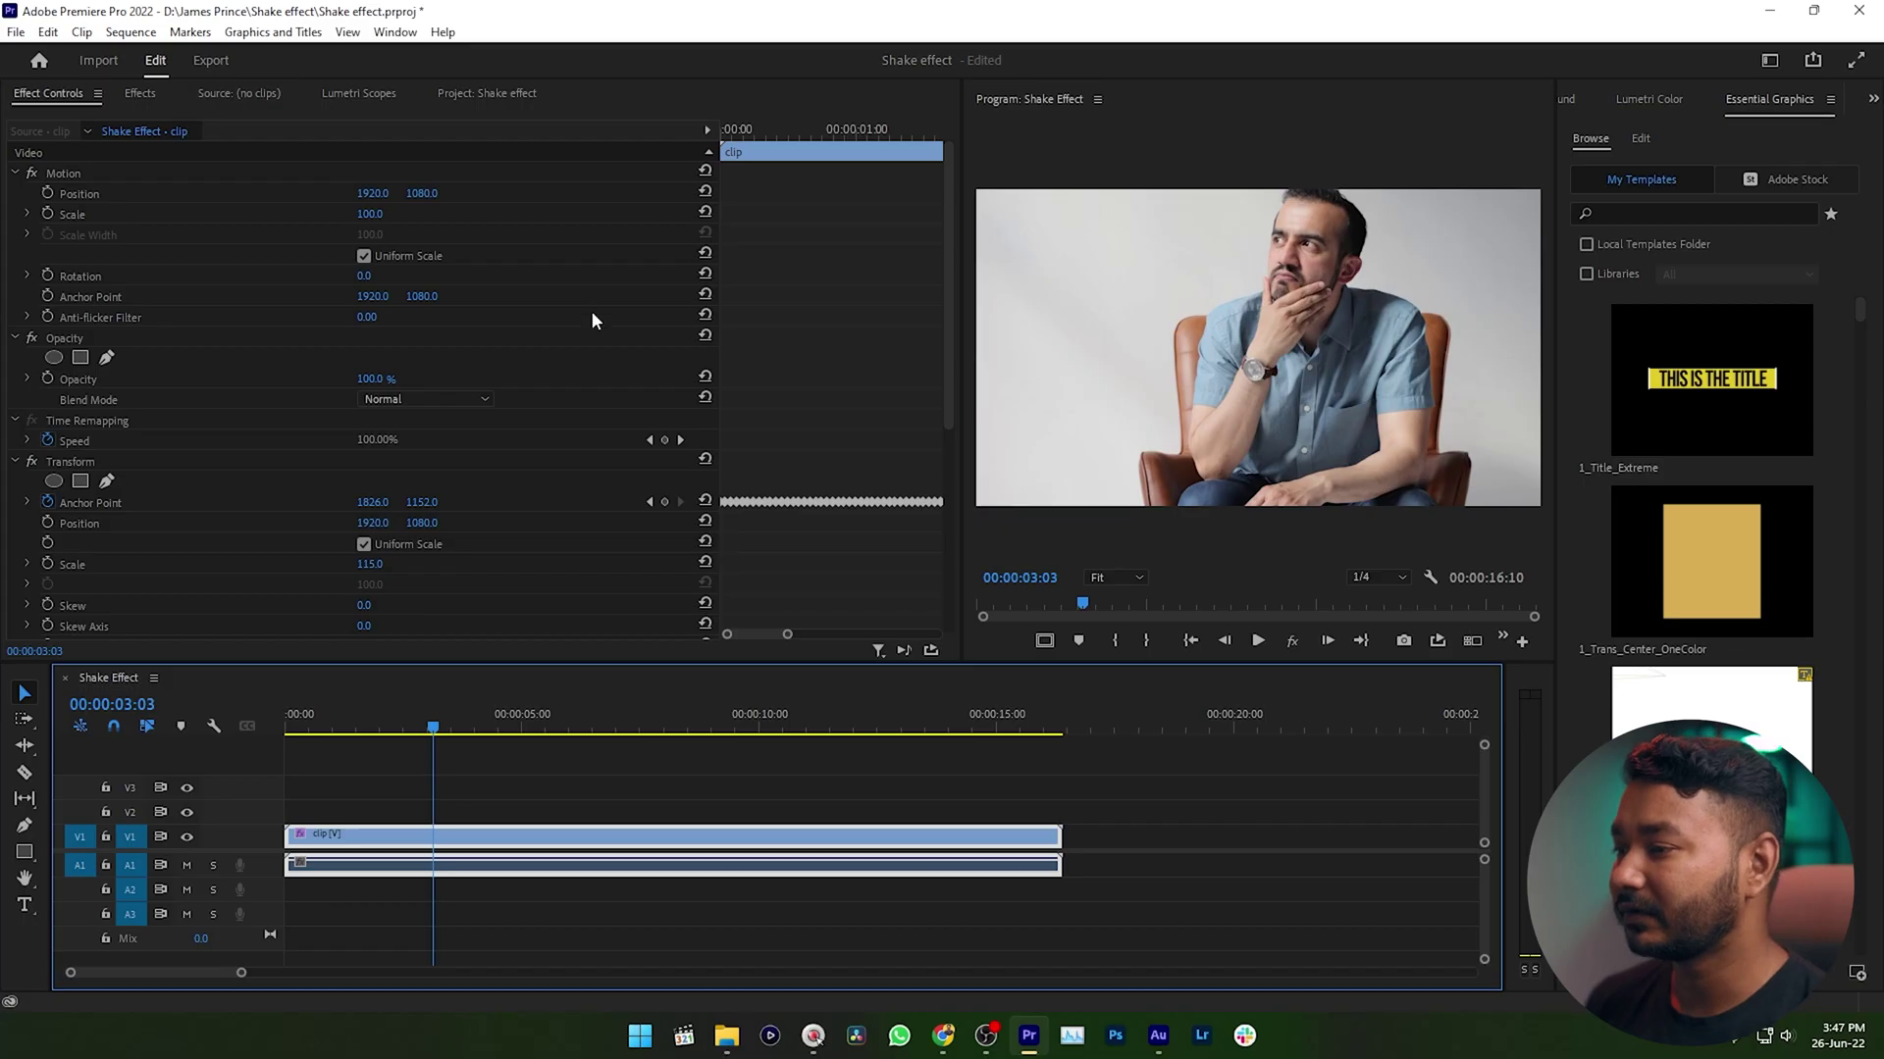
Set the Transform Shutter Angle to 180 and play from the start to check the motion blur
scroll(493, 485, "down", 3)
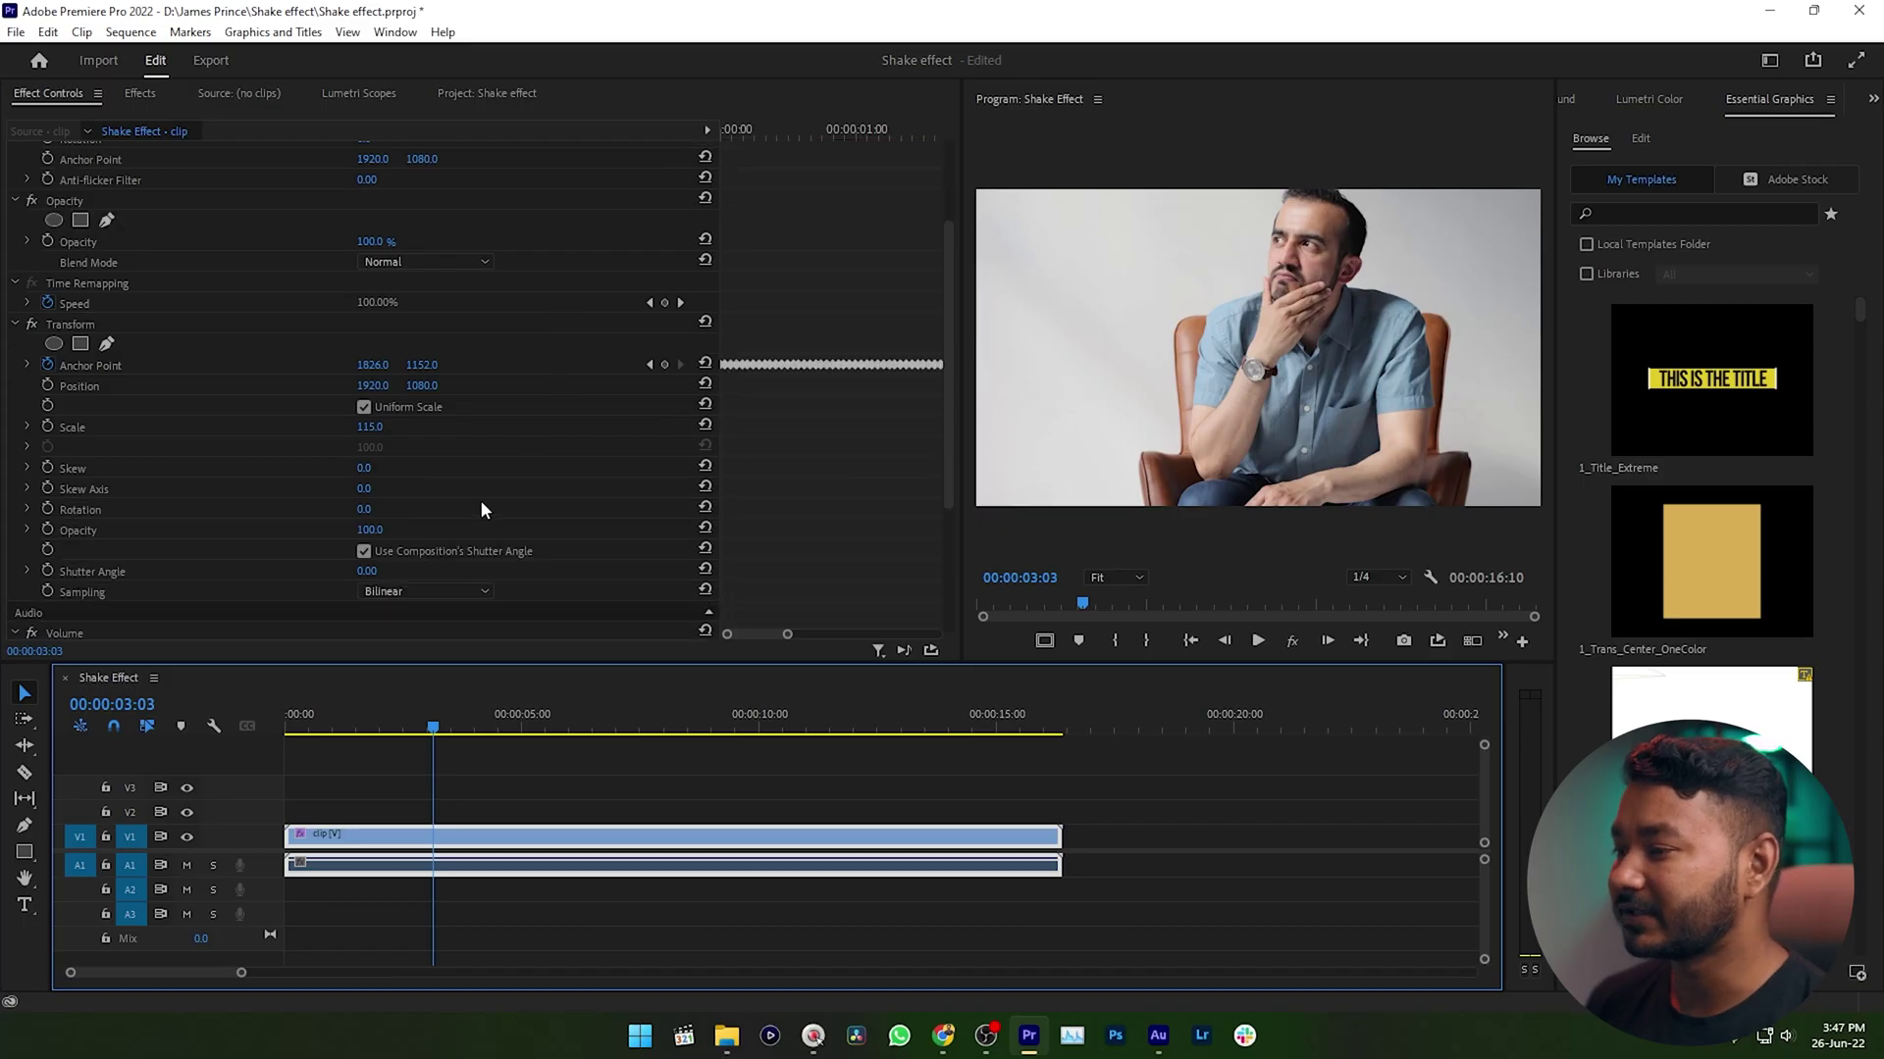
left_click(121, 573)
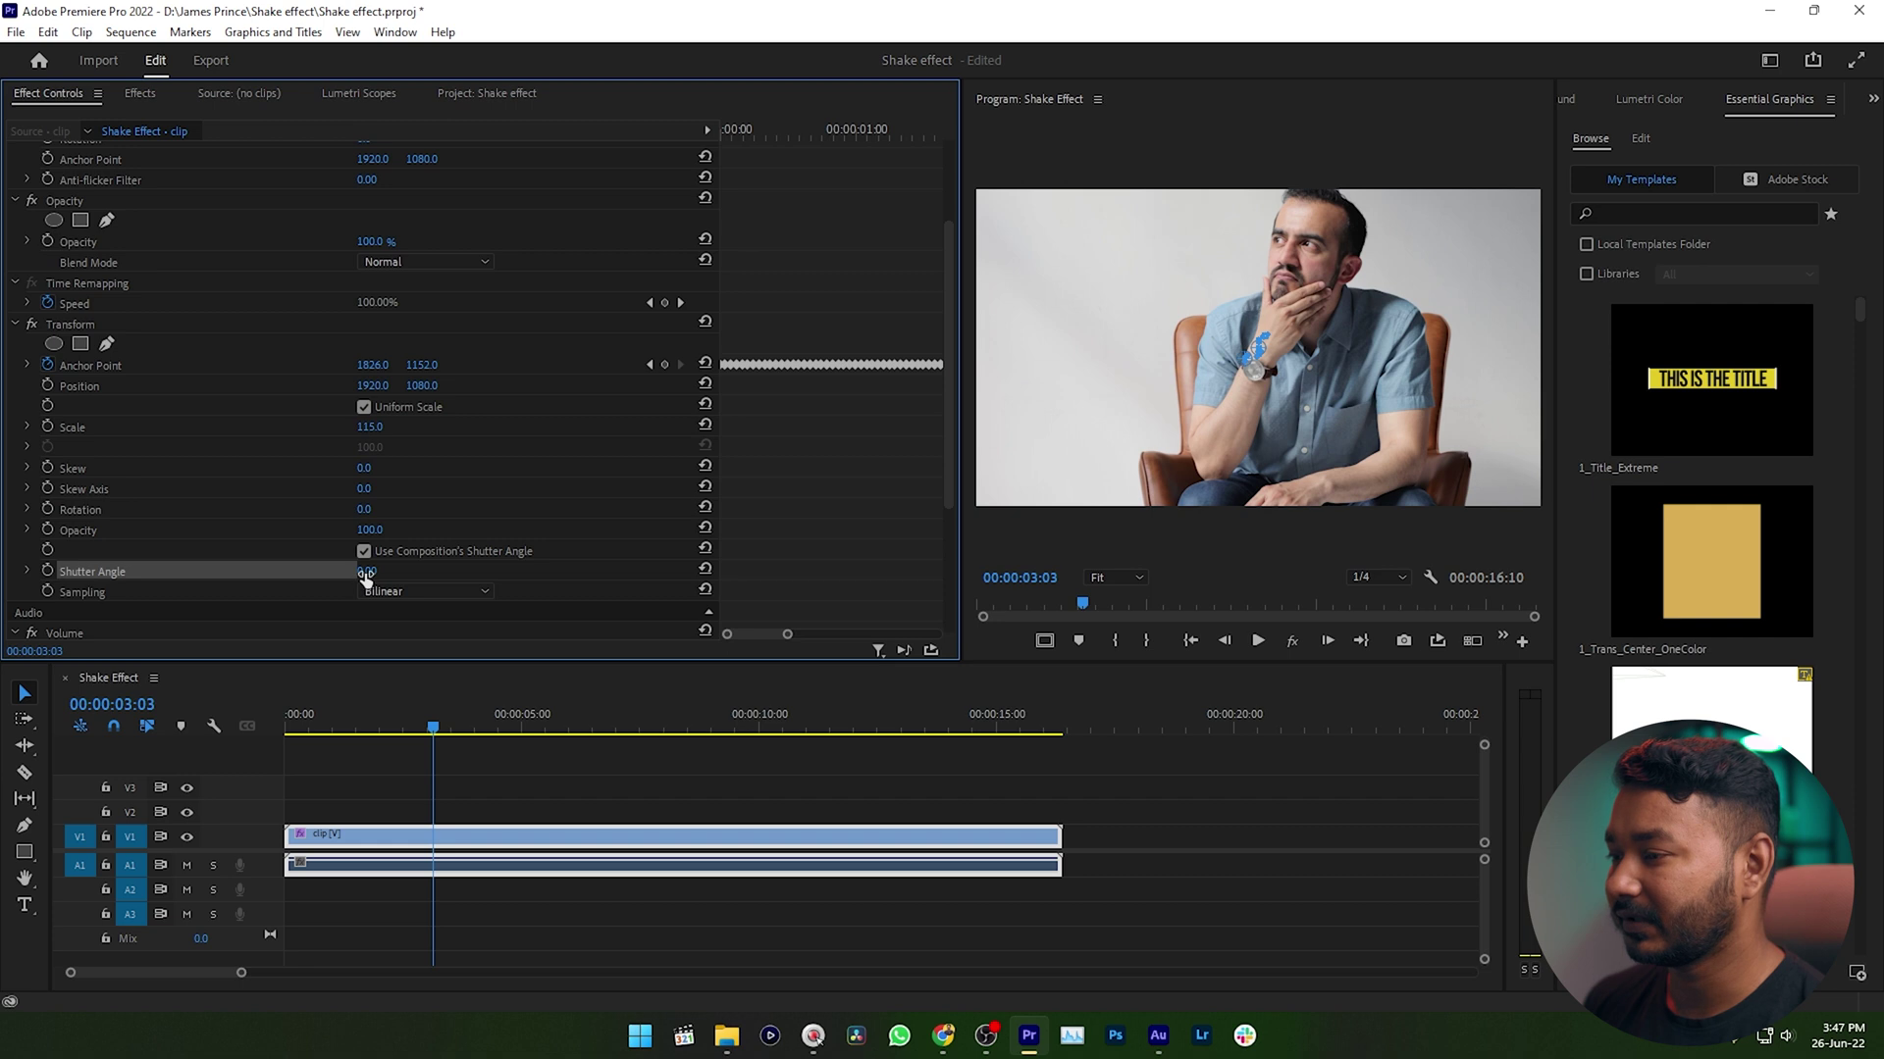
type("180")
key("Return")
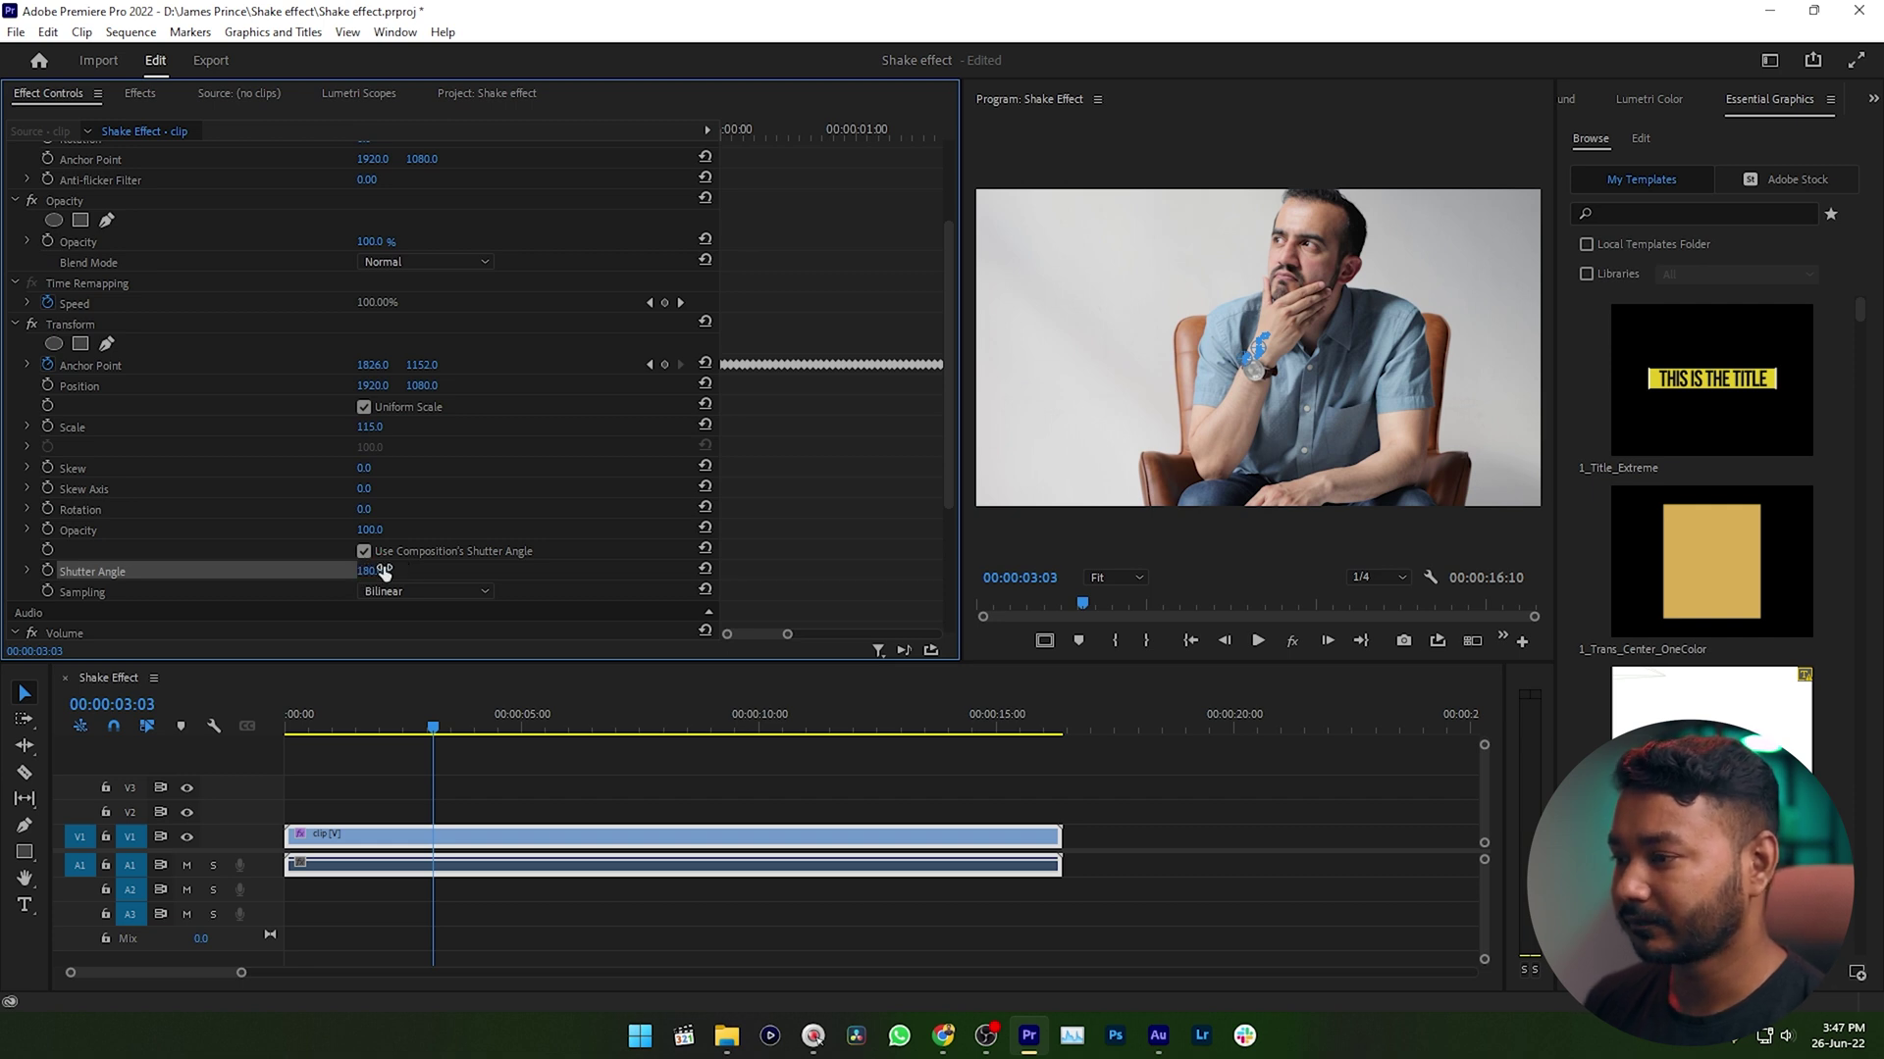
key("Home")
left_click(200, 769)
key("space")
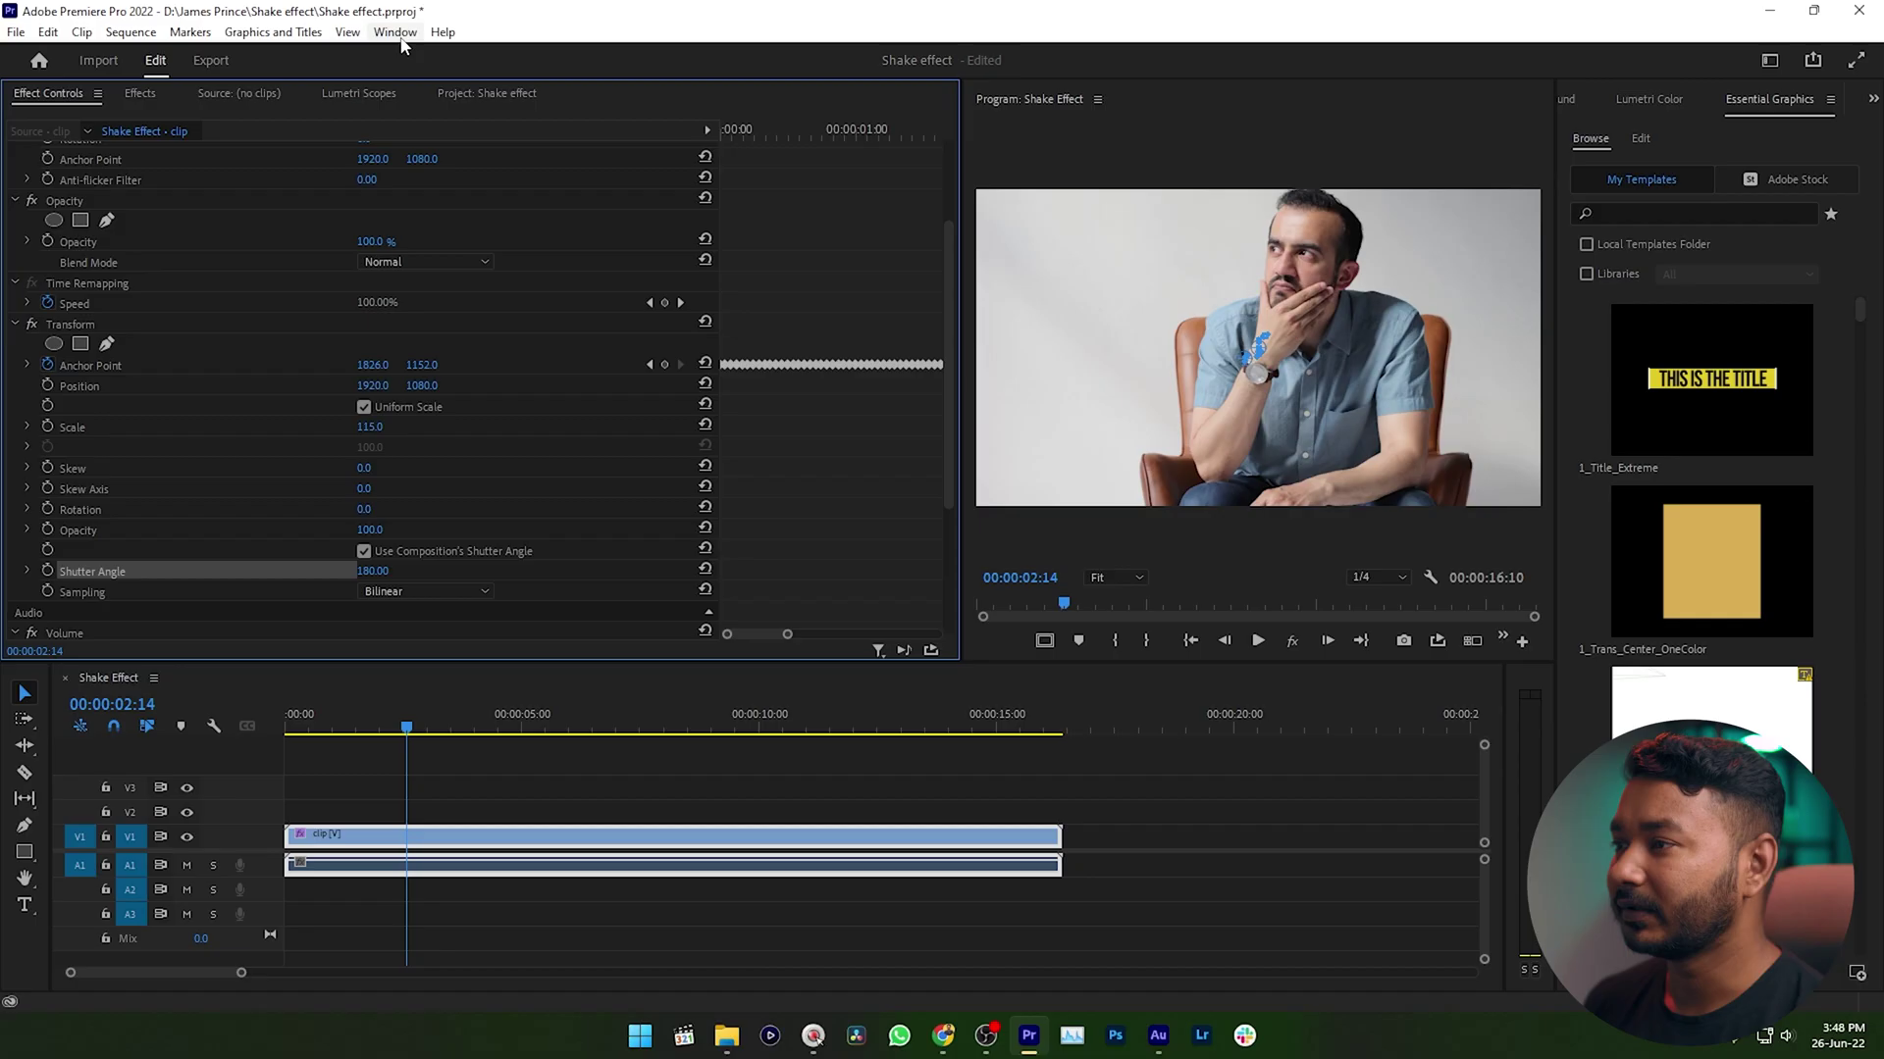
Open the Window menu in the menu bar
left_click(396, 33)
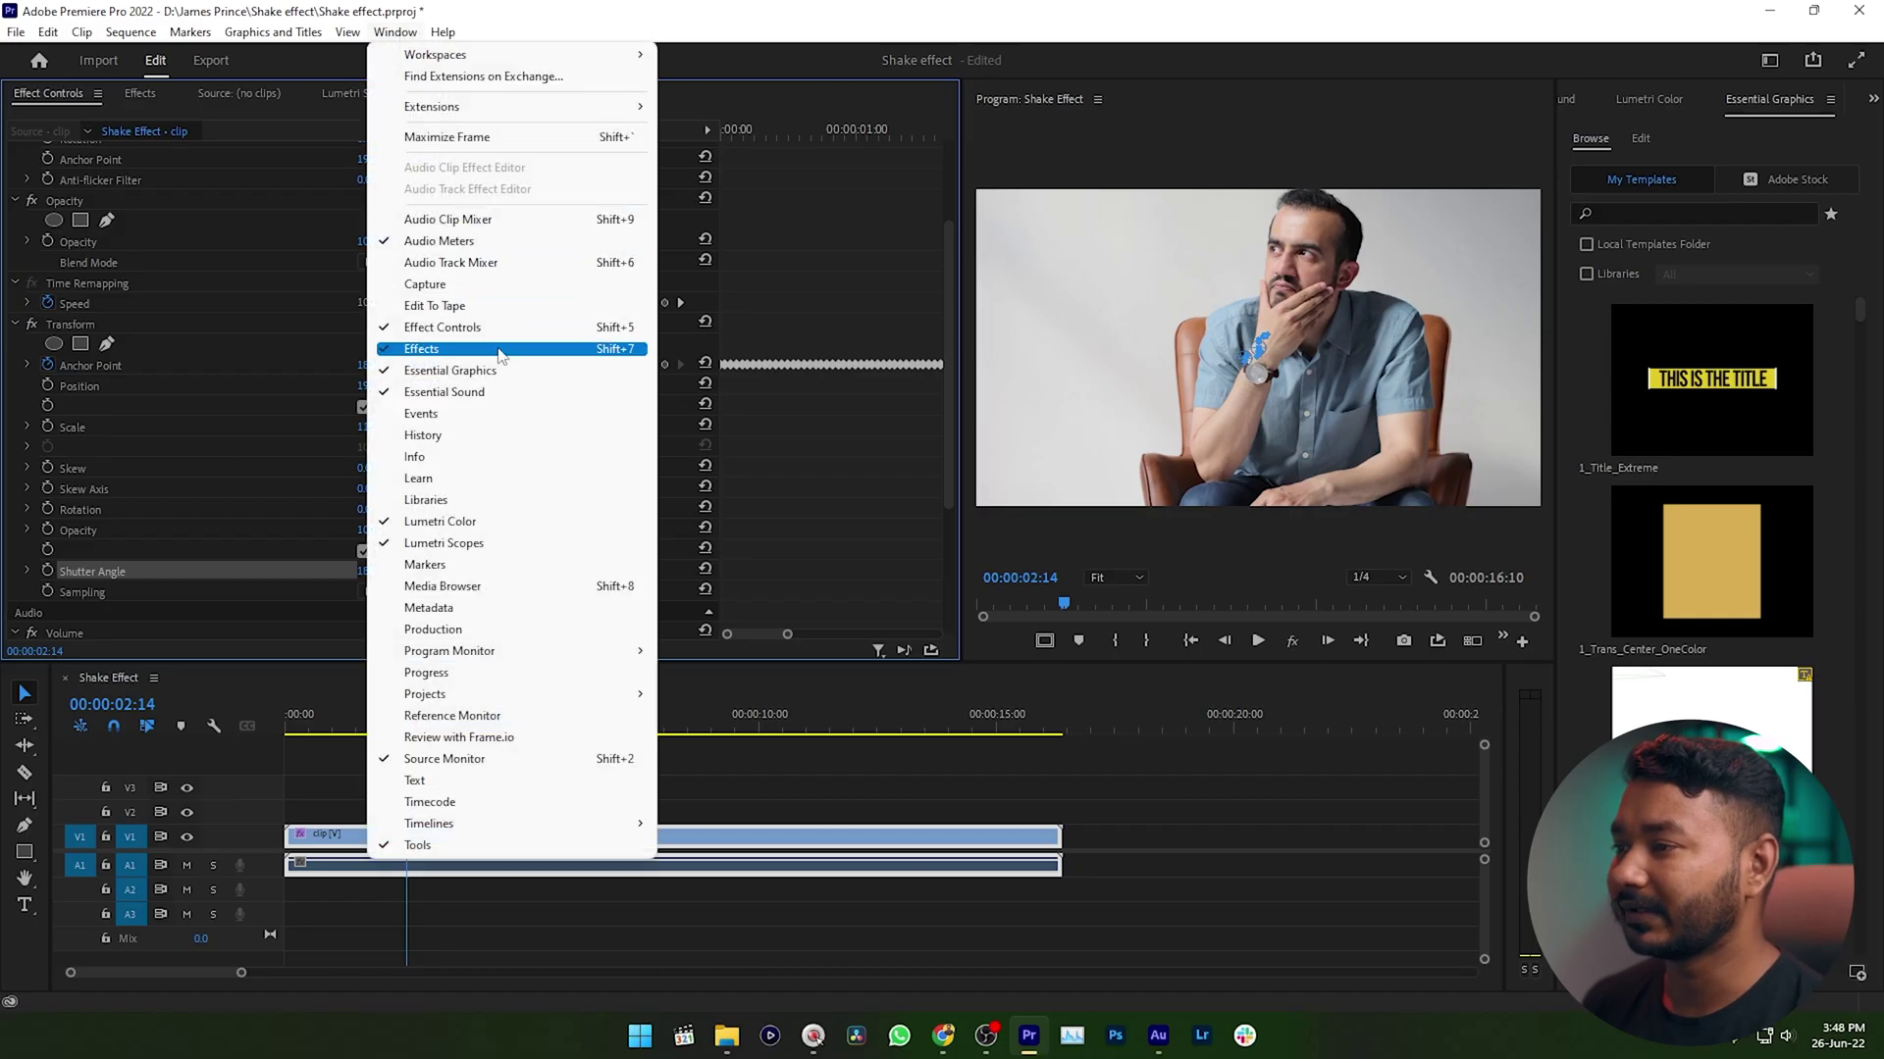
Use the Effects panel menu's Import Presets to load Shake Preset.prfpset from Downloads
left_click(421, 349)
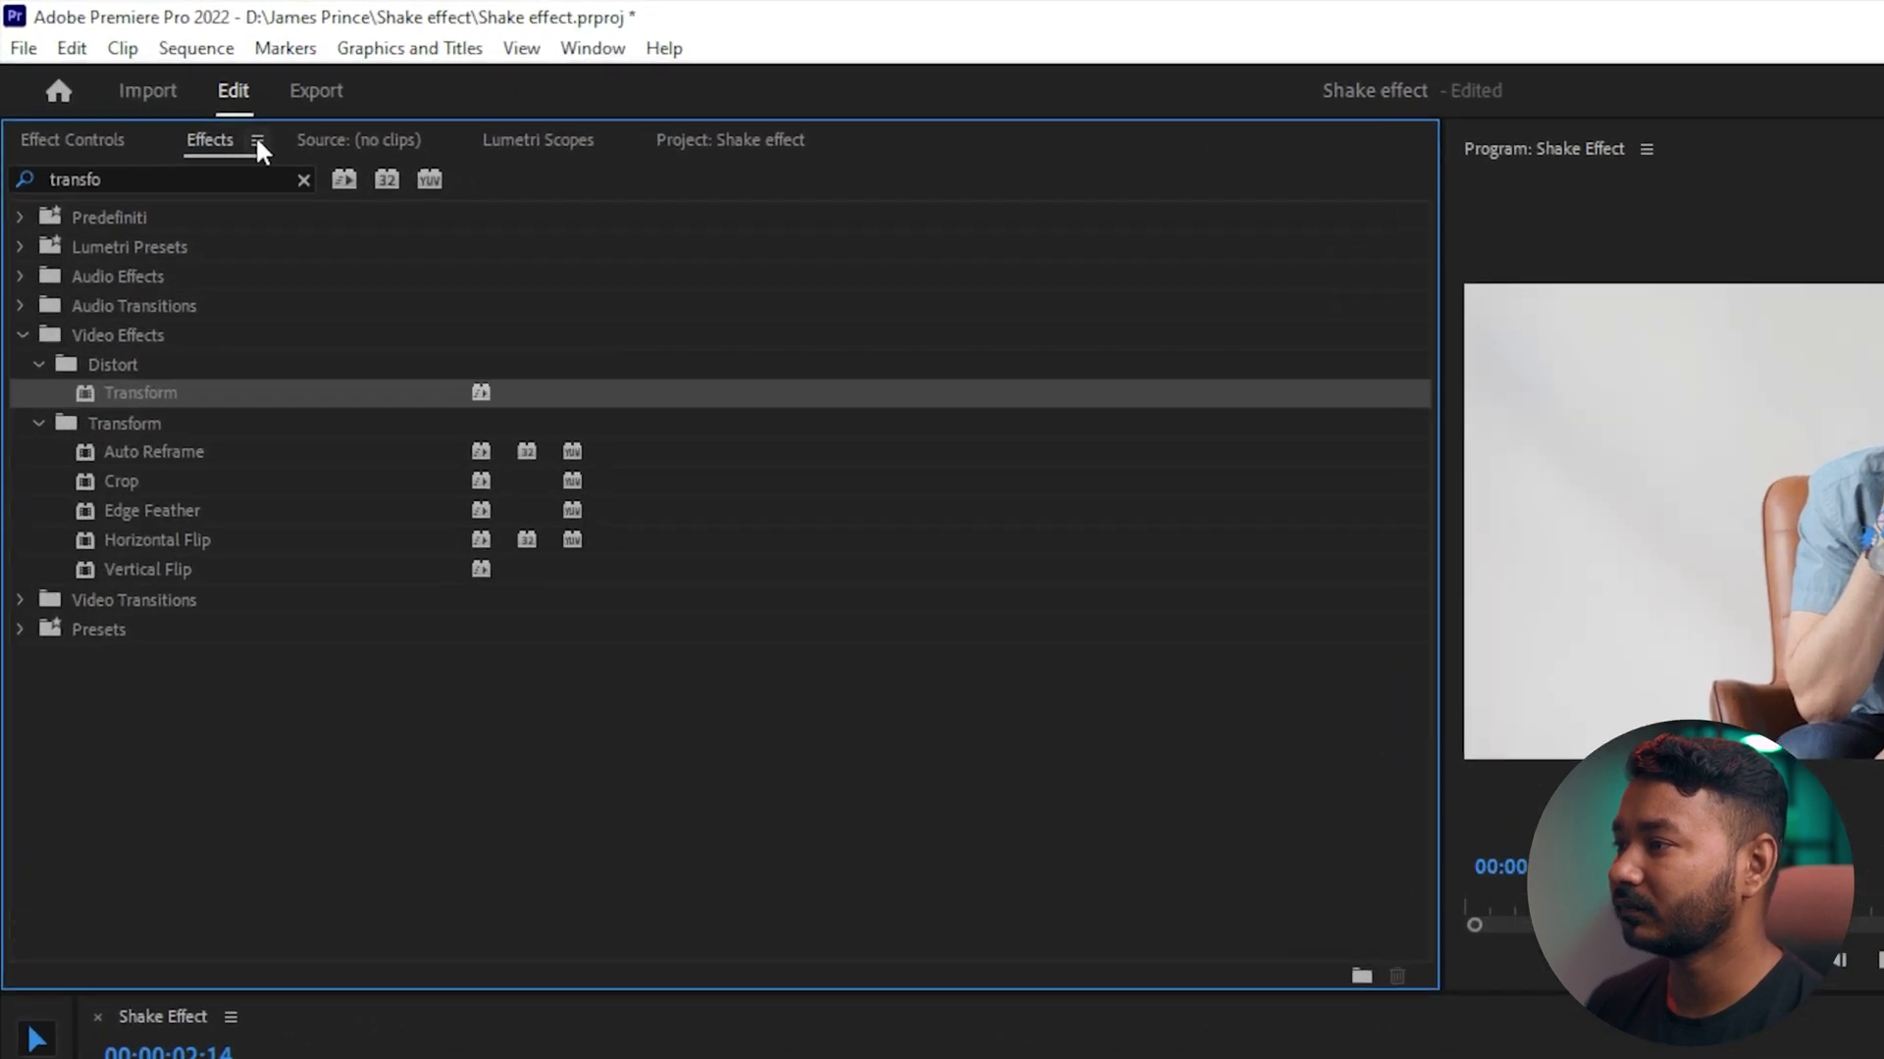
left_click(171, 93)
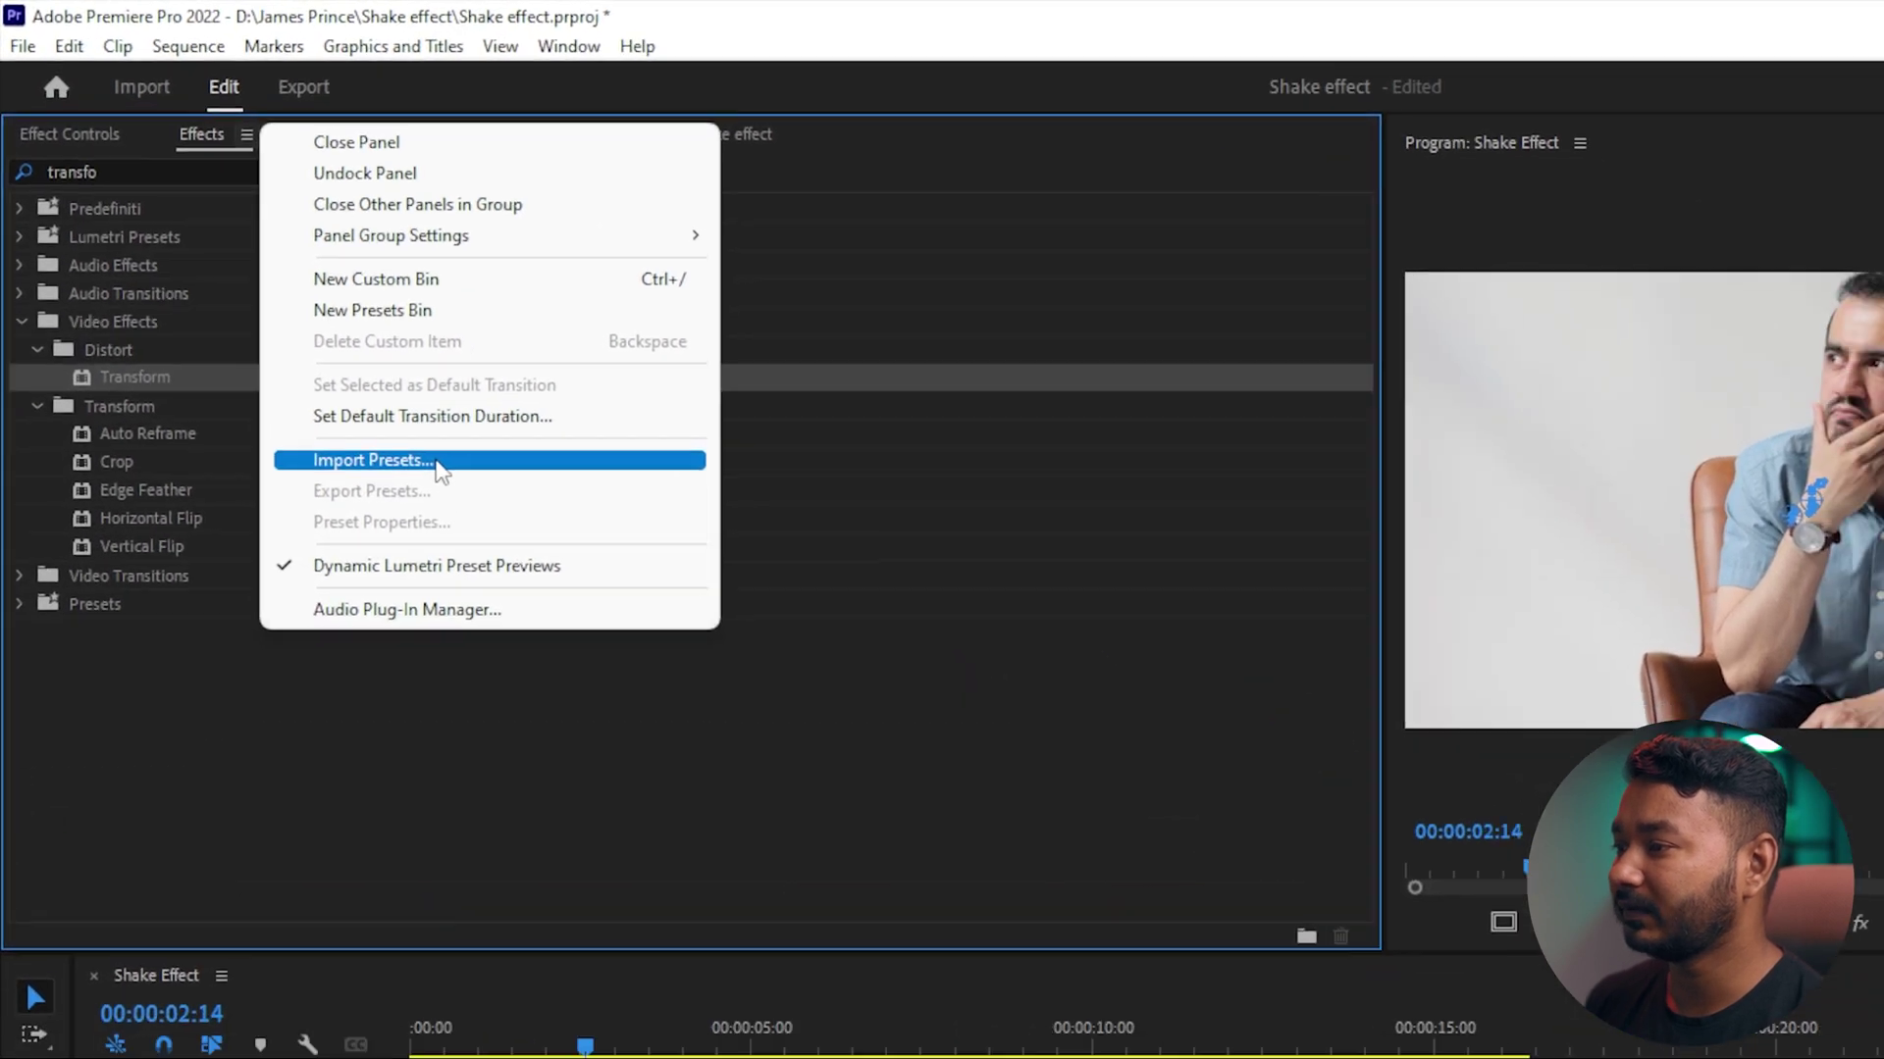
left_click(439, 463)
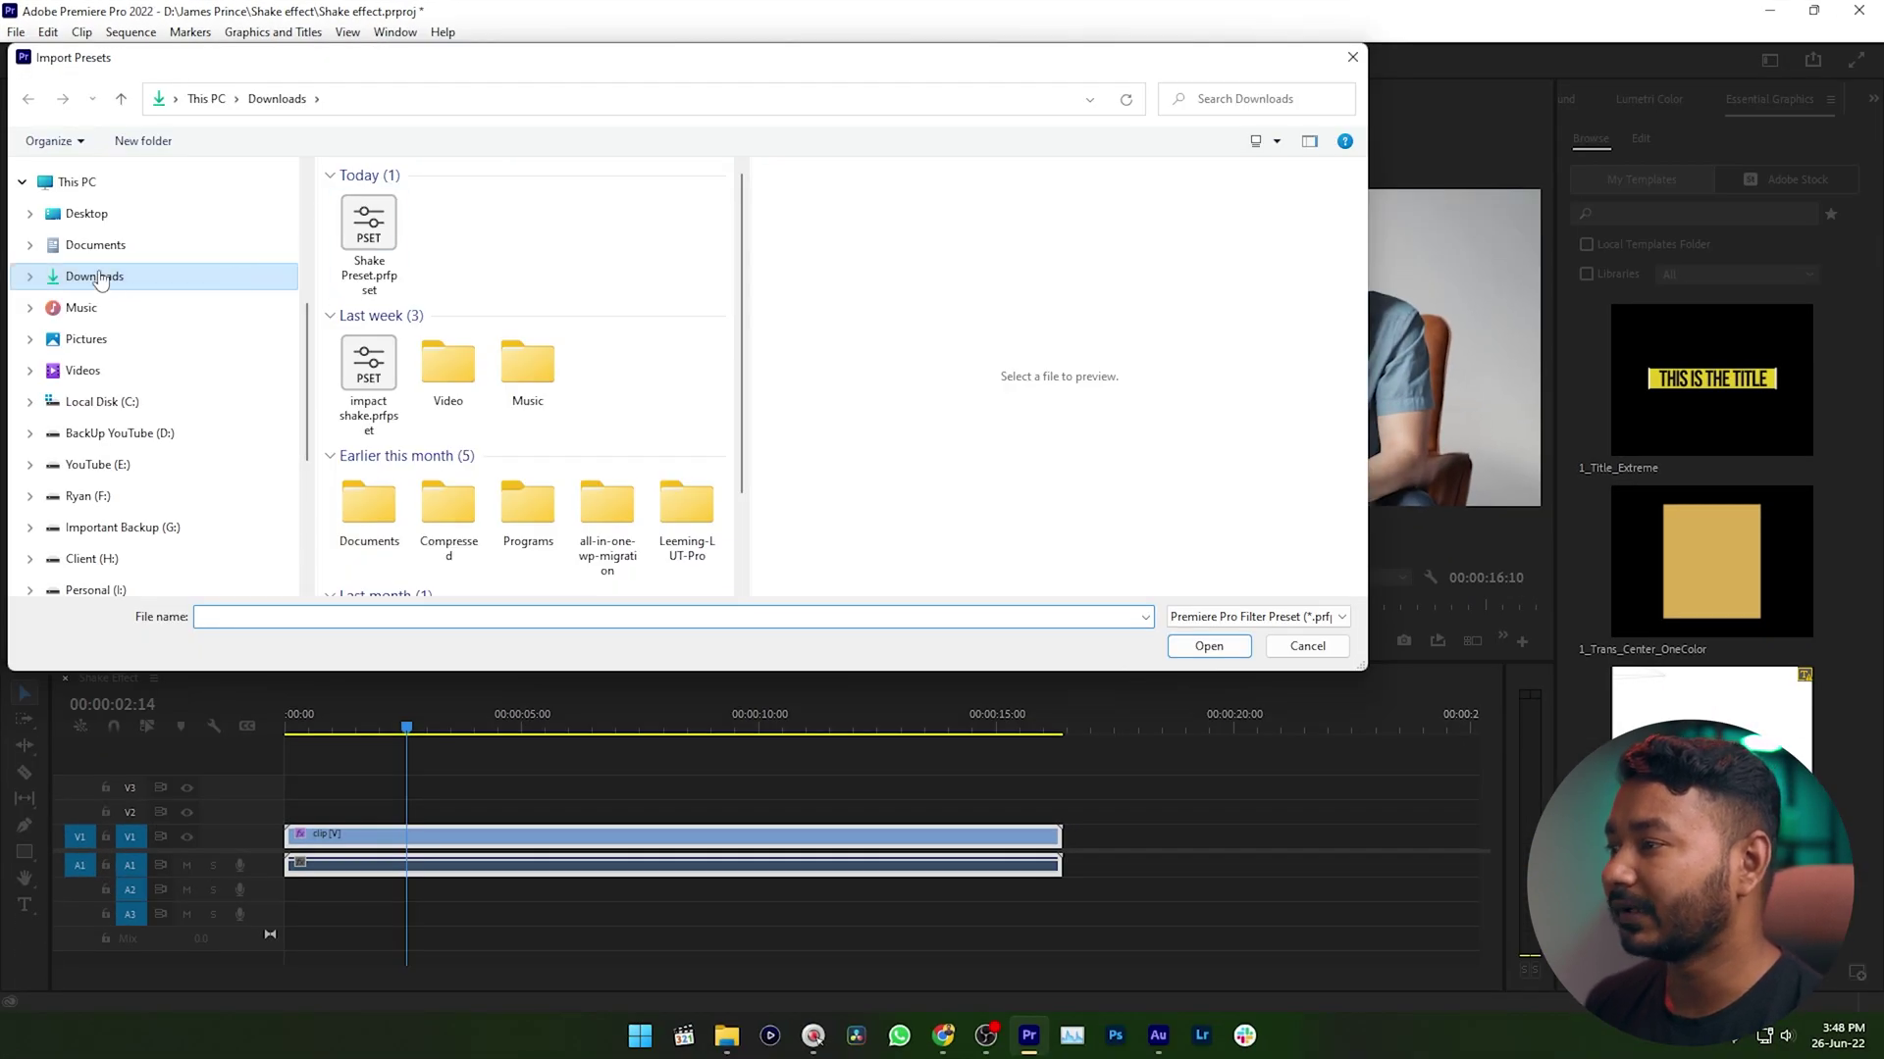
left_click(369, 230)
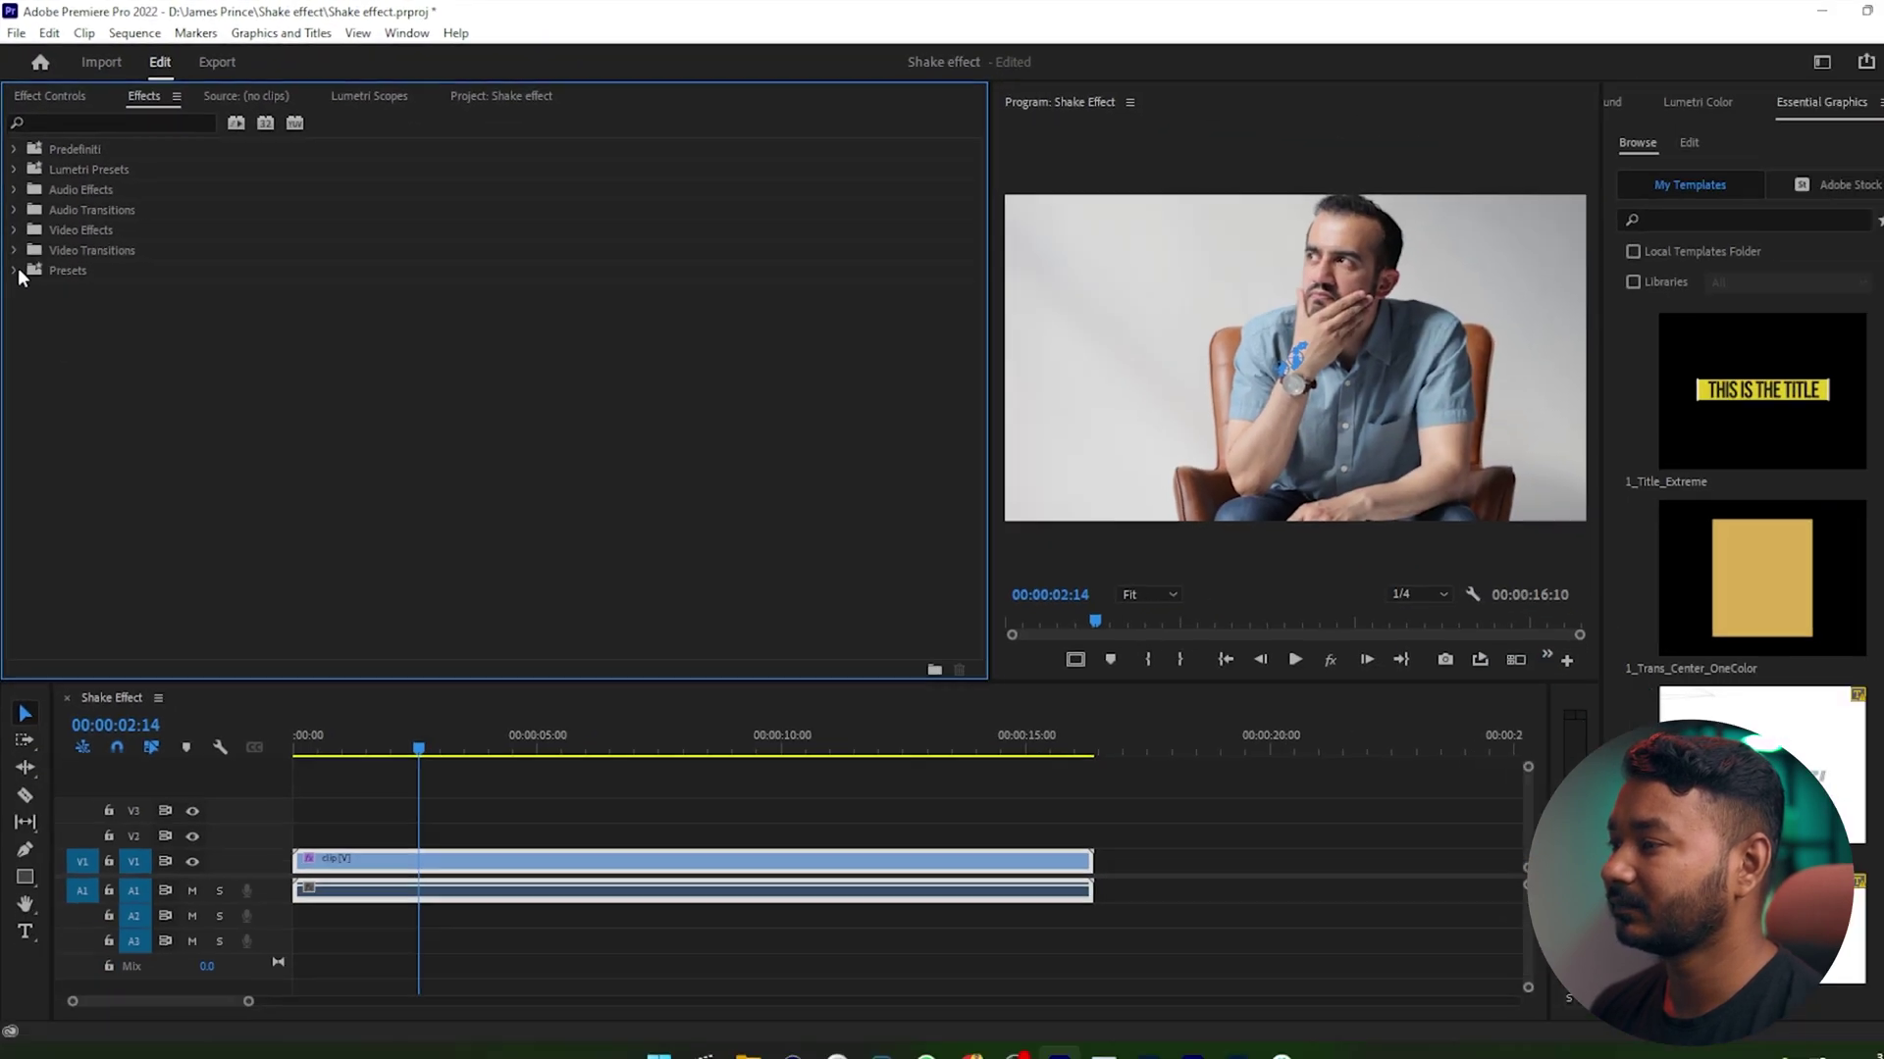
Expand Presets > Shake Preset and select the Normal Shake and Aggressive Shake presets
left_click(19, 394)
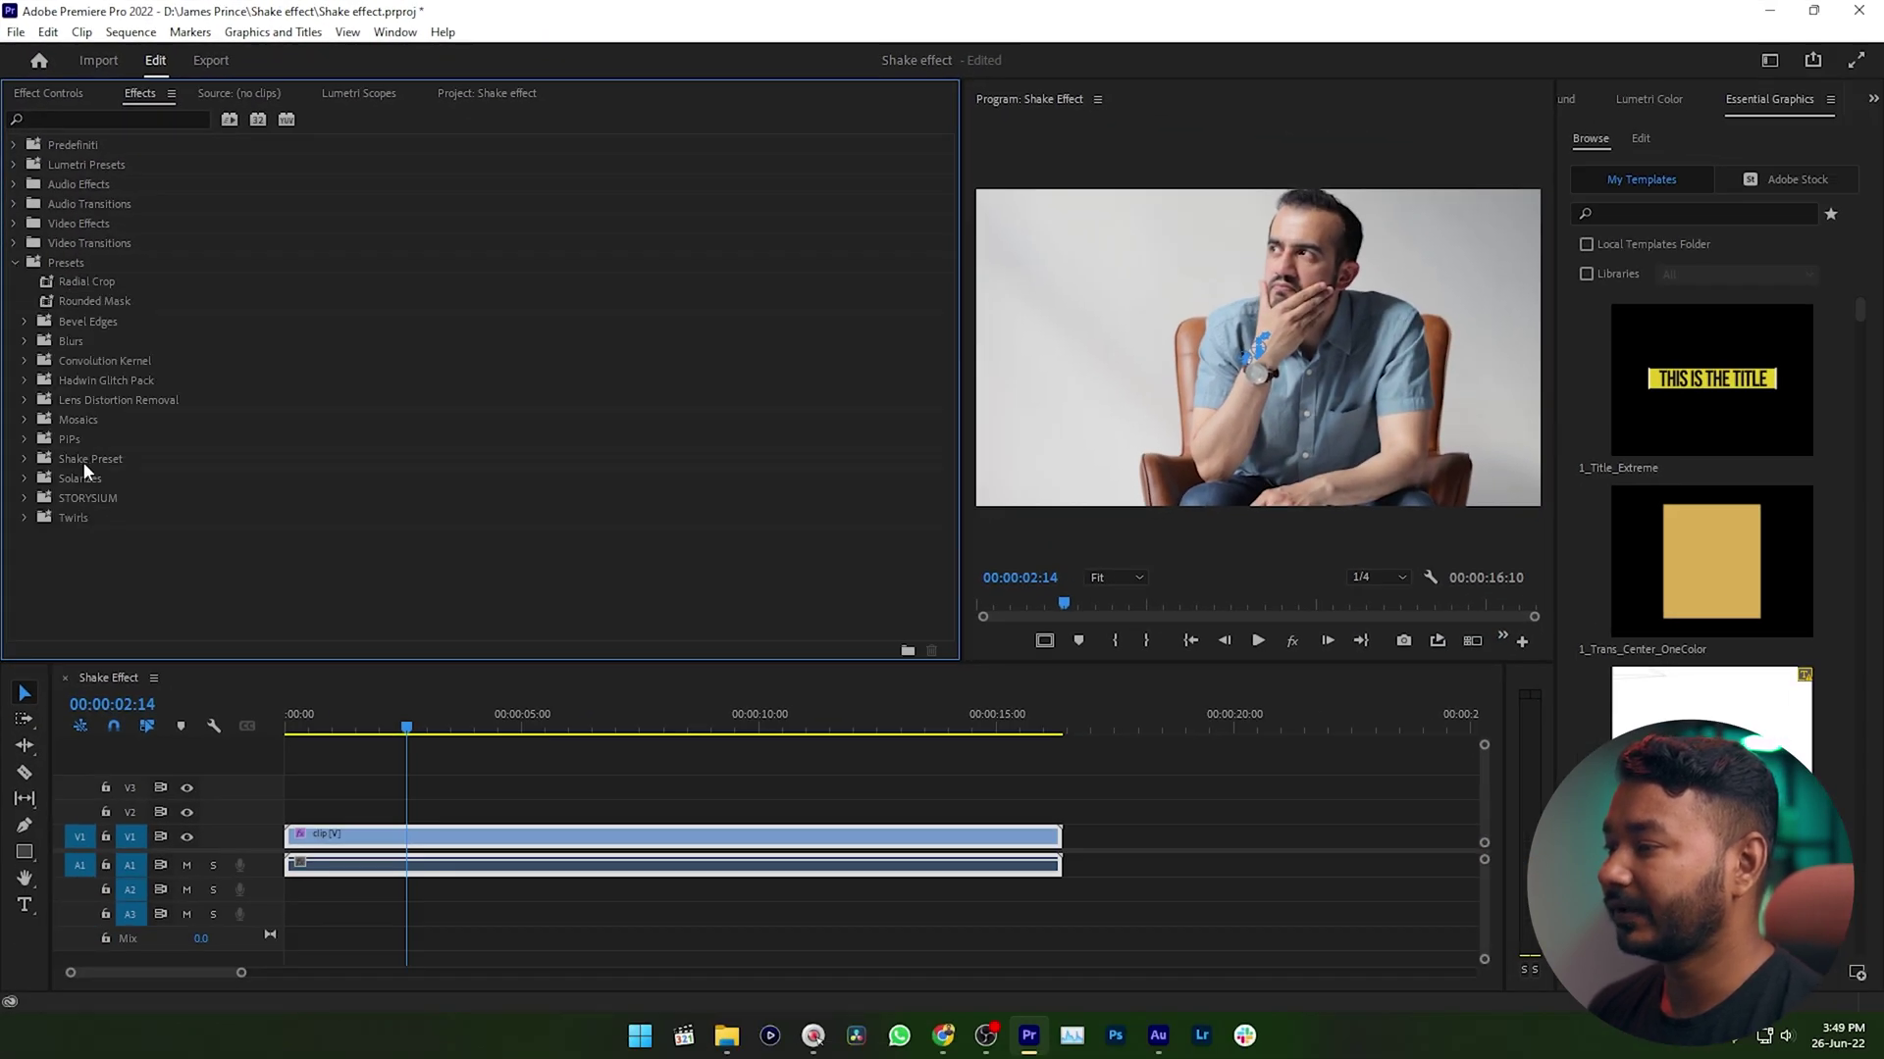
left_click(83, 460)
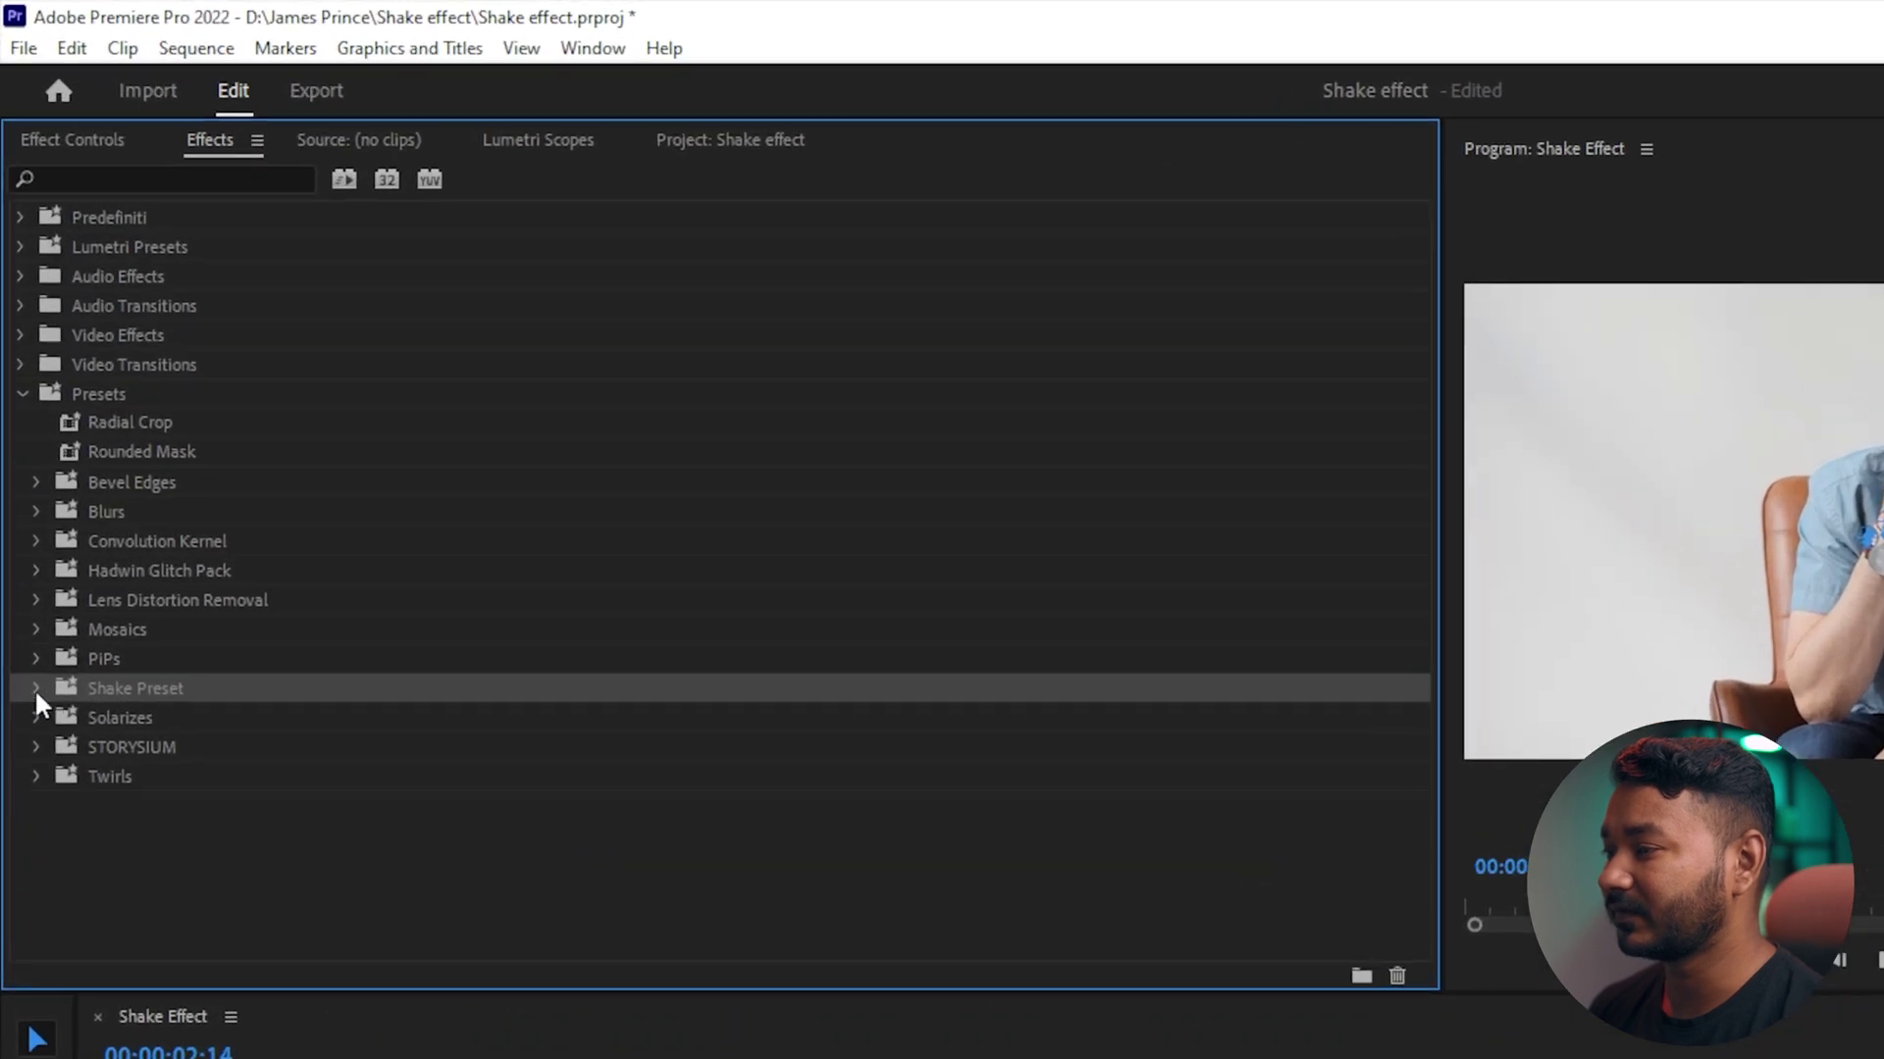
left_click(35, 689)
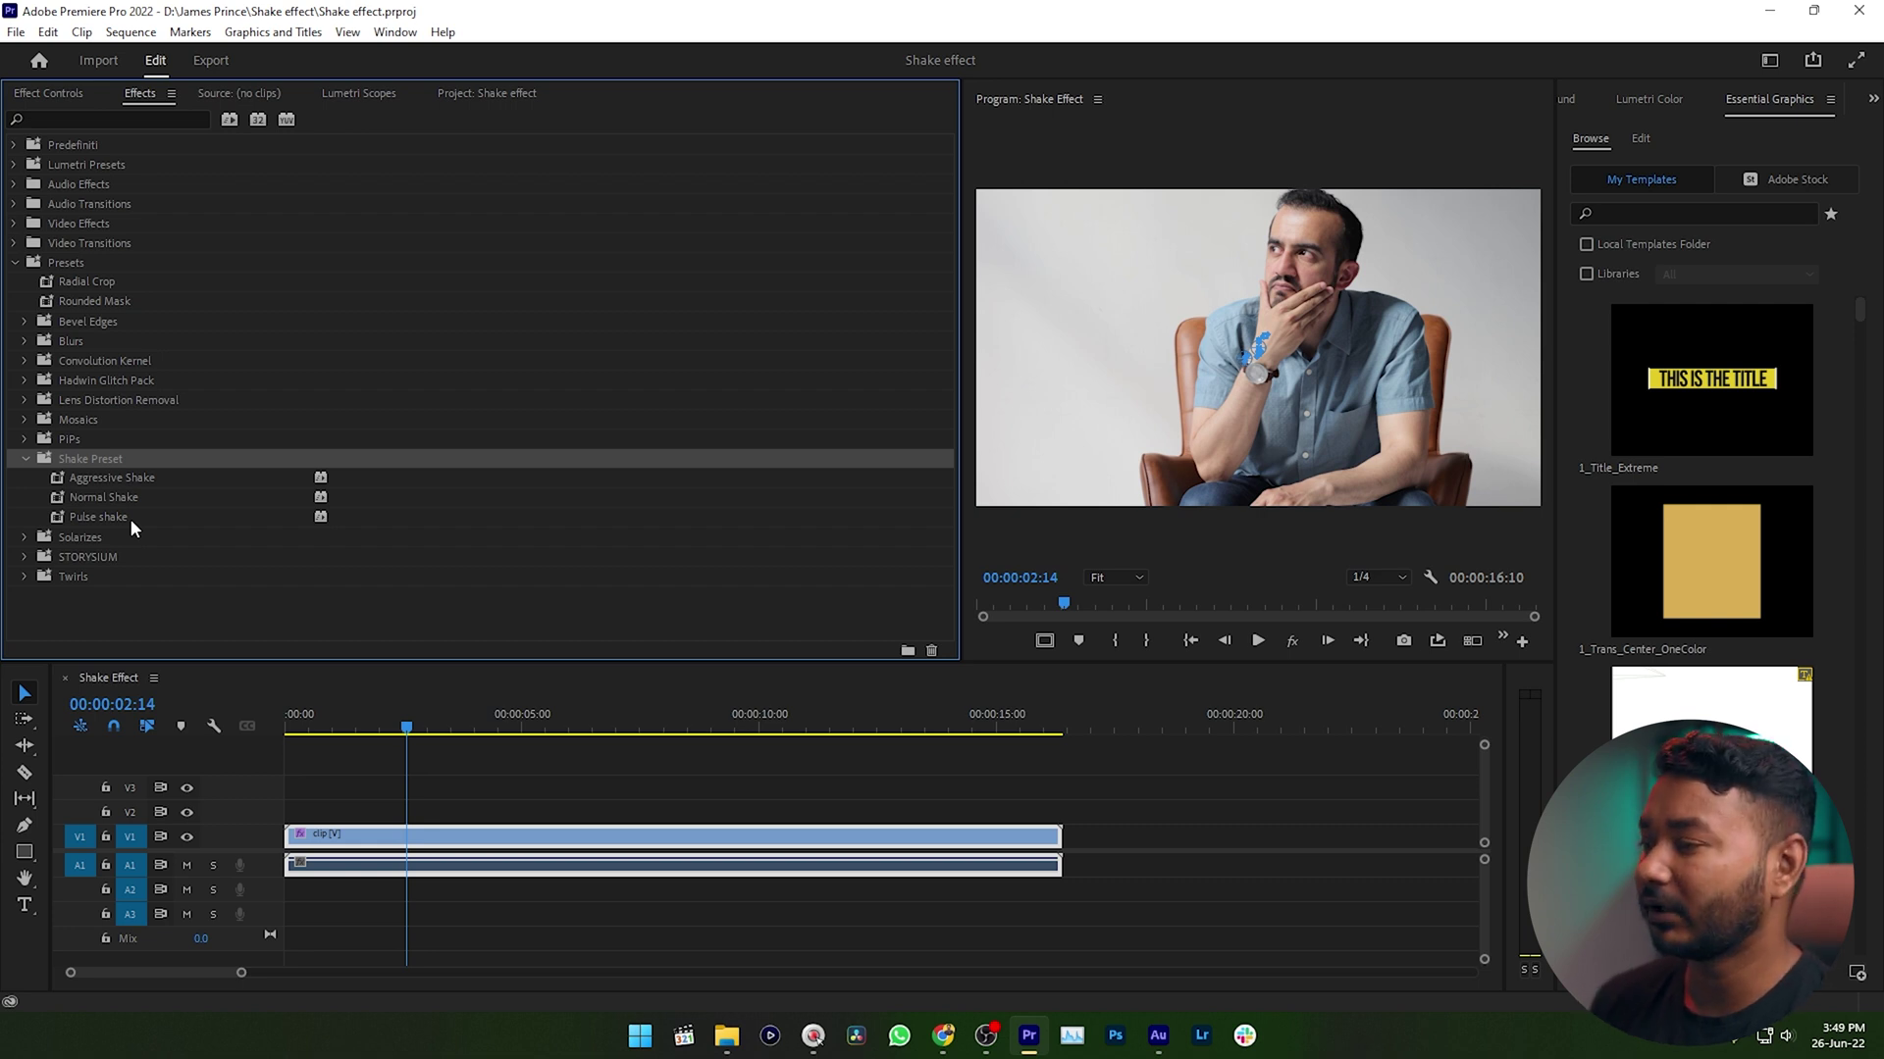
left_click(112, 497)
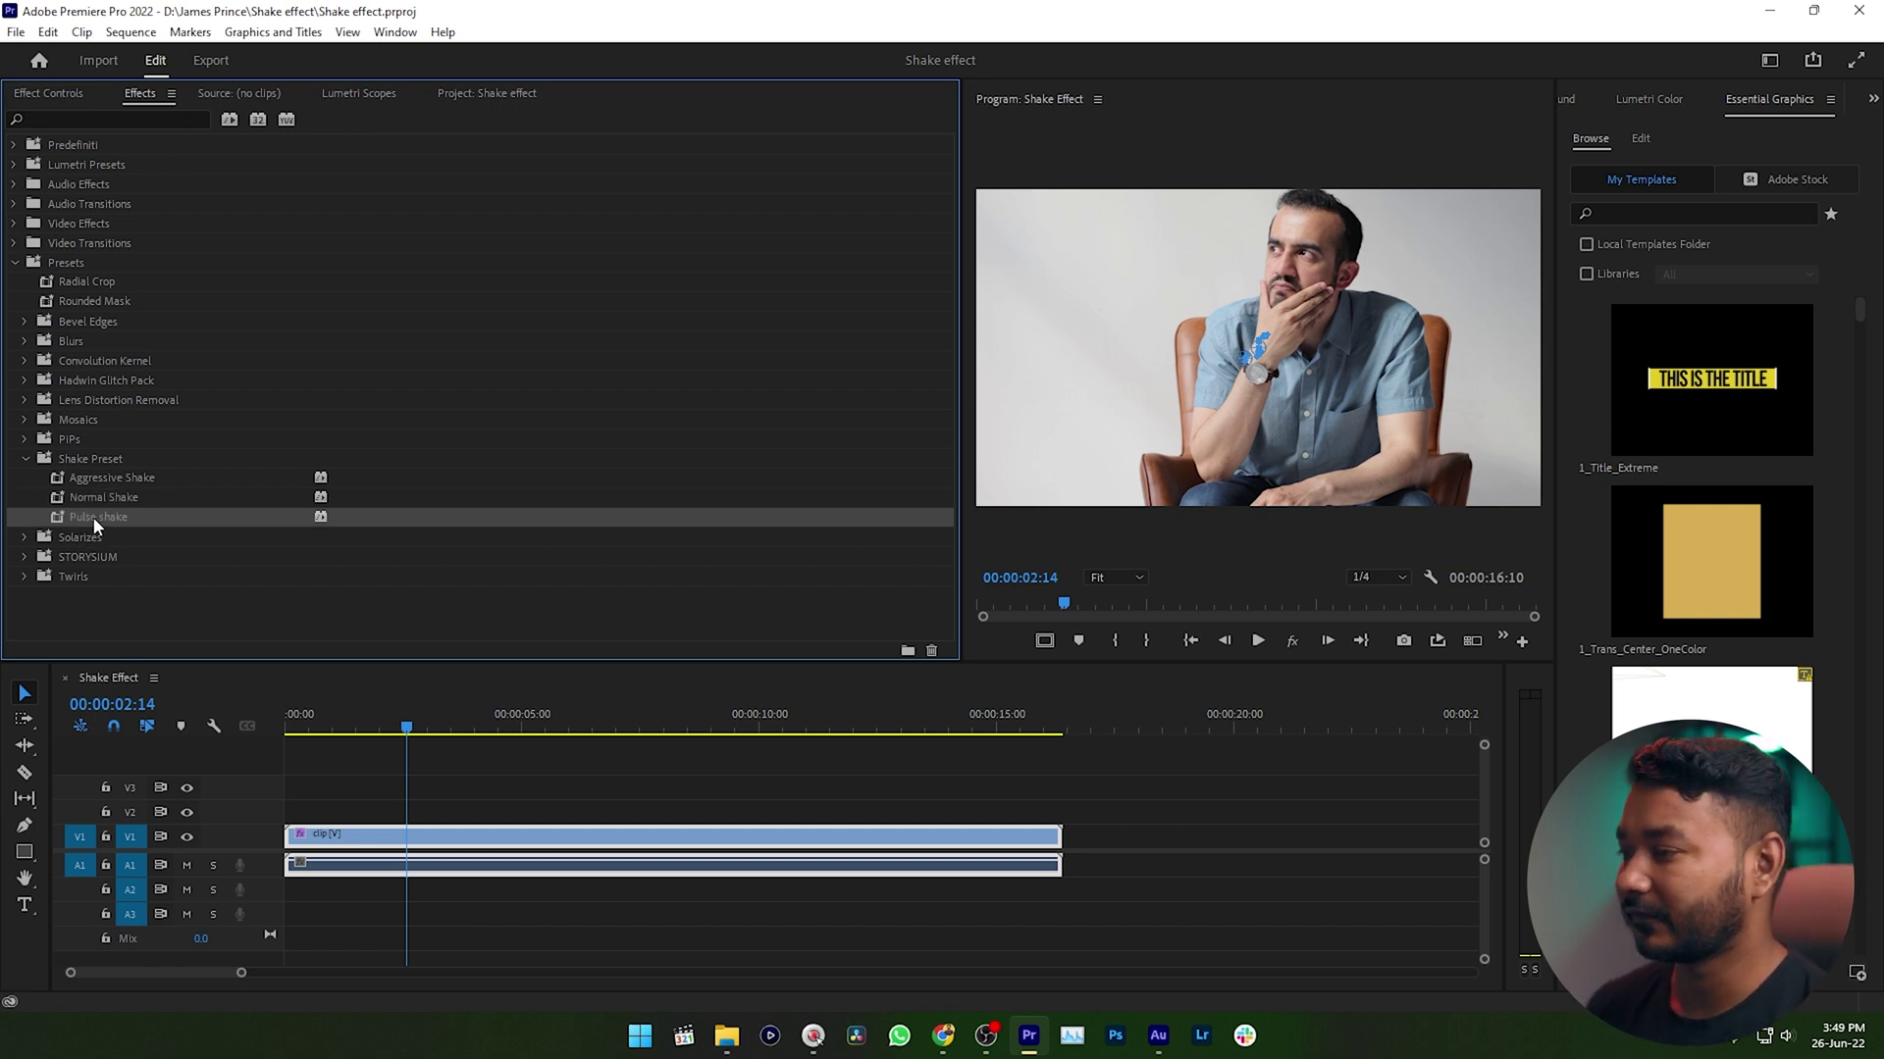
left_click(113, 479)
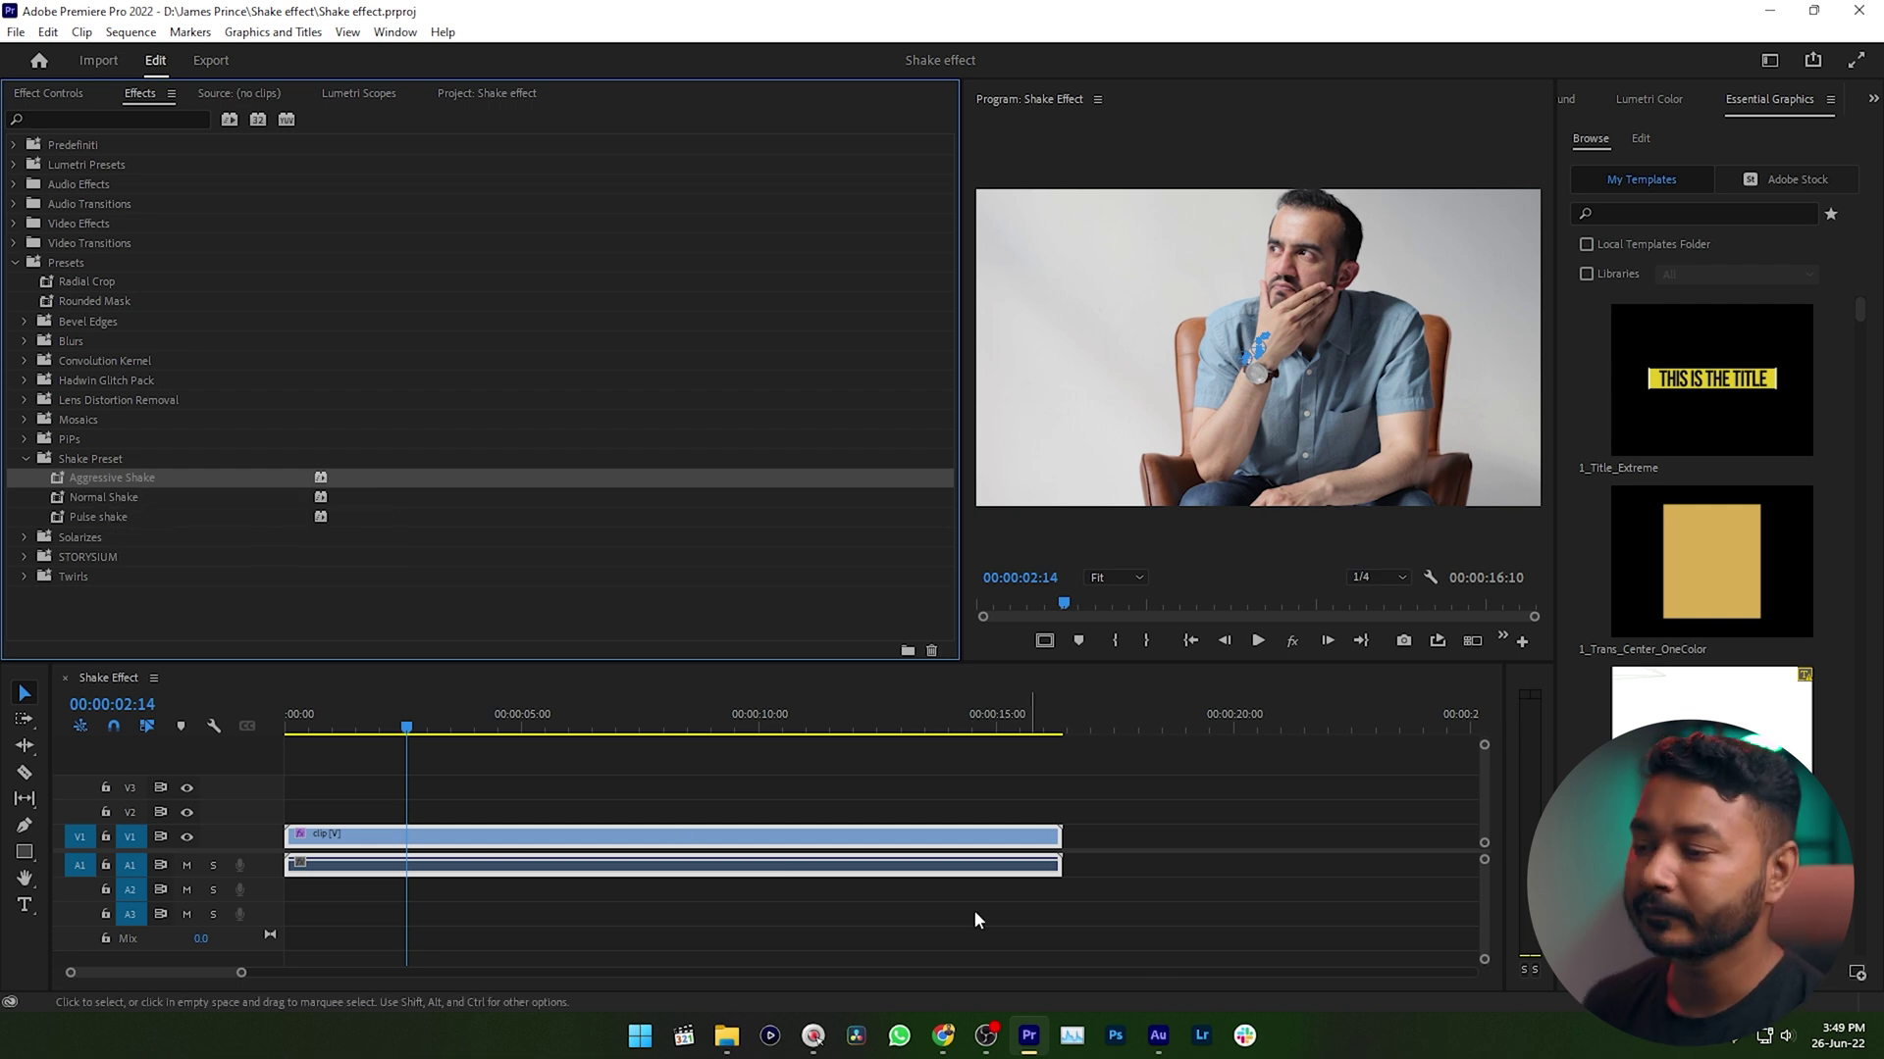
left_click(409, 728)
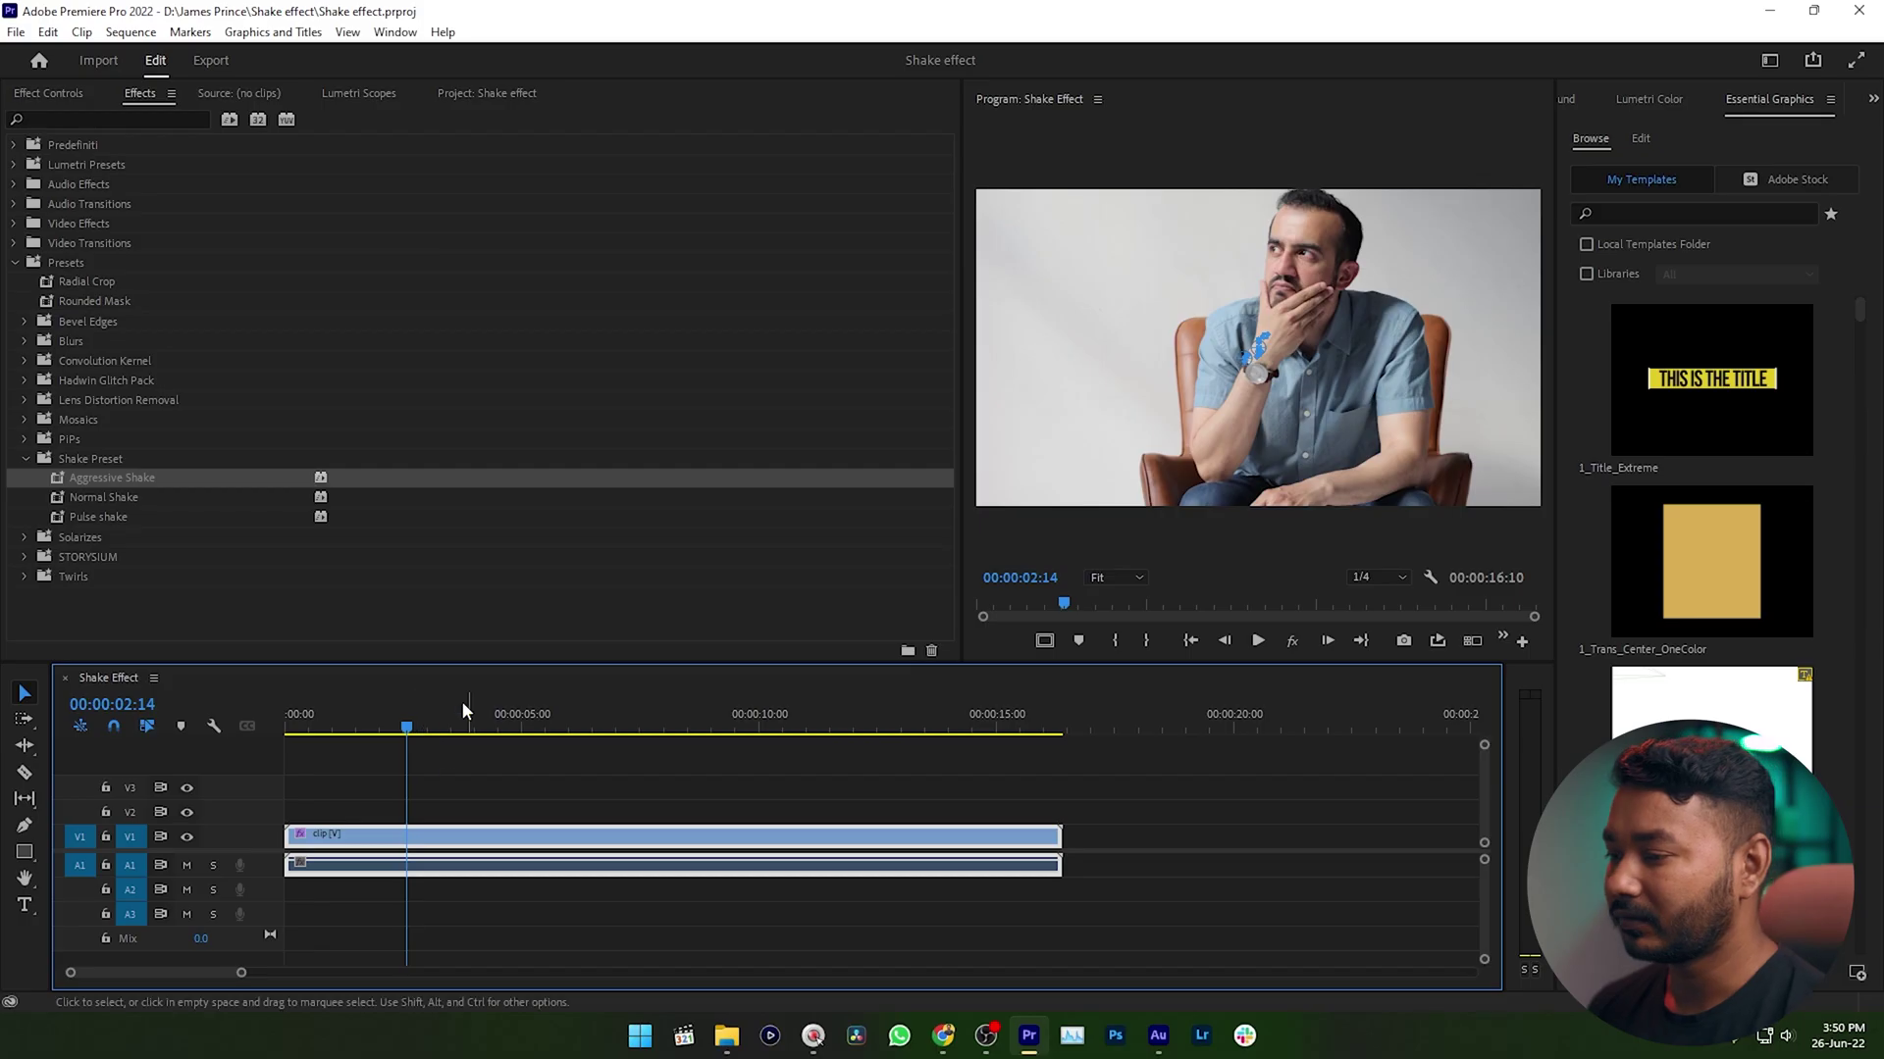
Drag the playhead to 00:00:03:03 on the Timeline ruler
left_click_drag(462, 713, 436, 719)
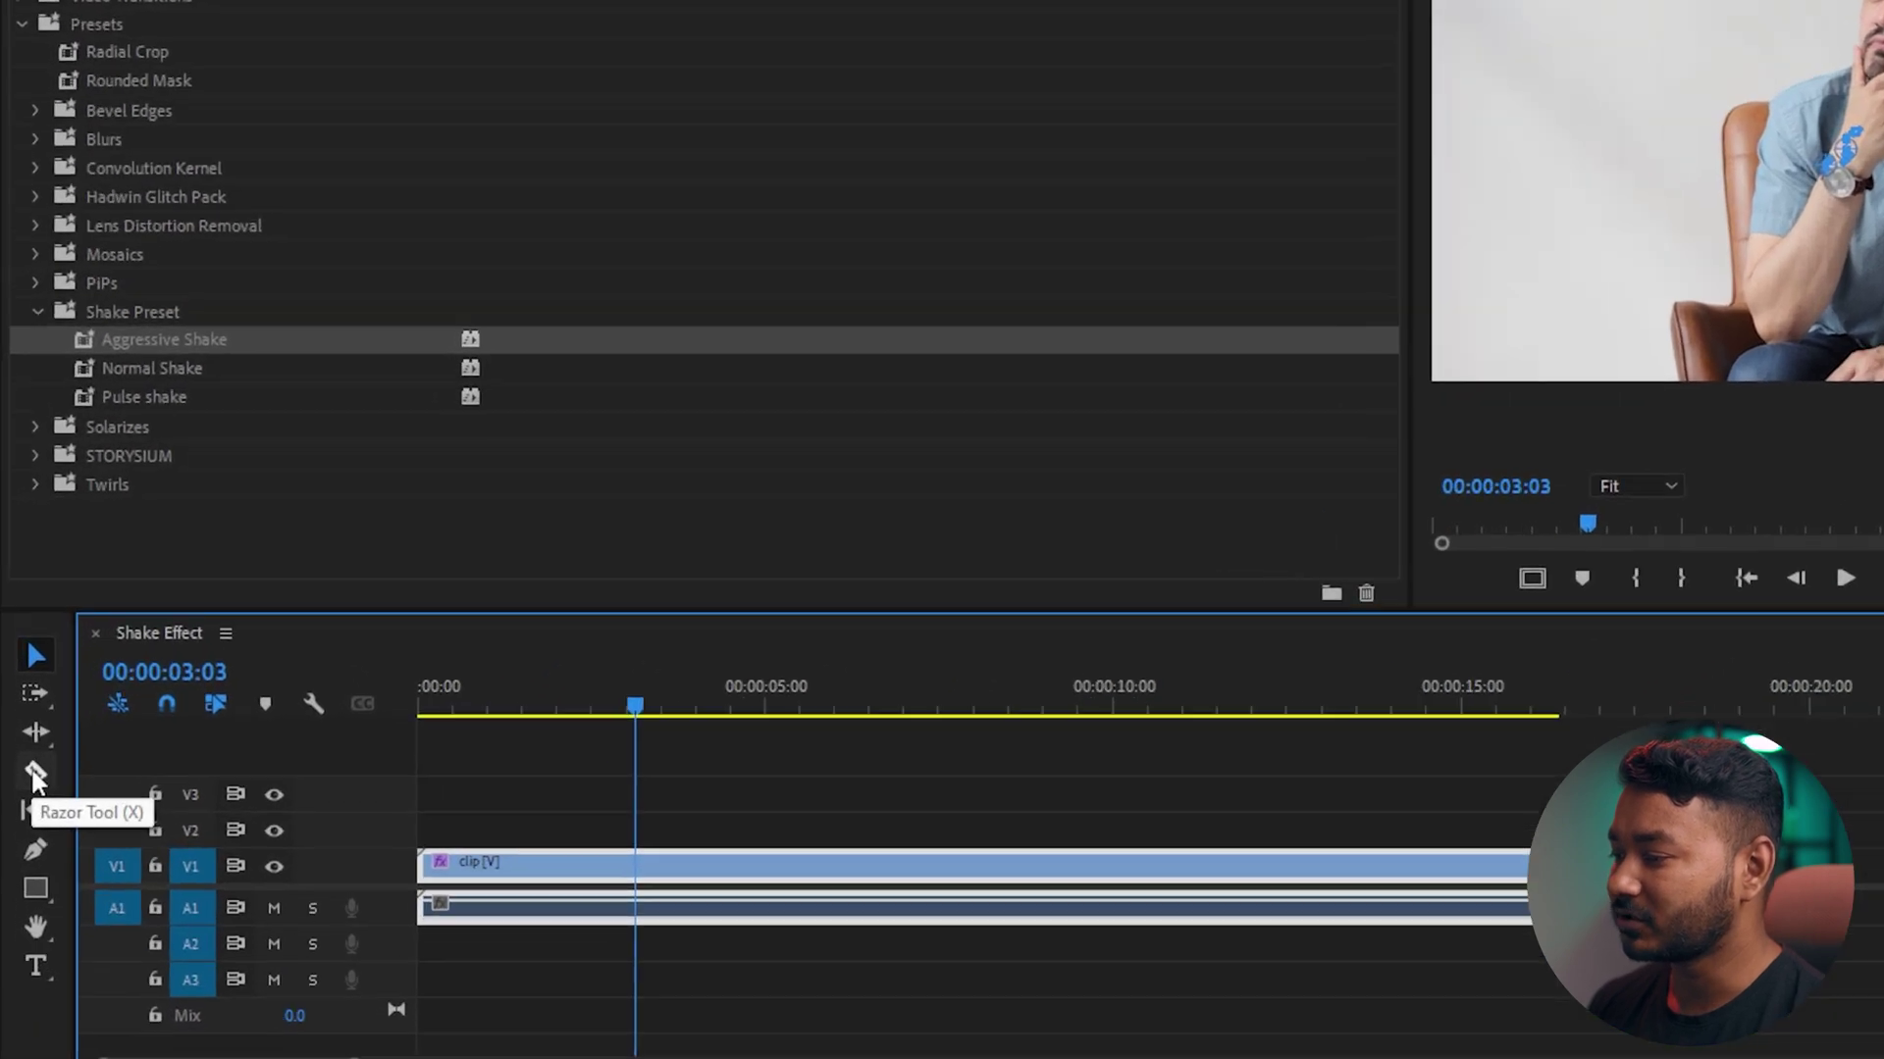
Razor the clip at 00:00:03:03 and 00:00:11:09, then return to the Selection tool
left_click(25, 775)
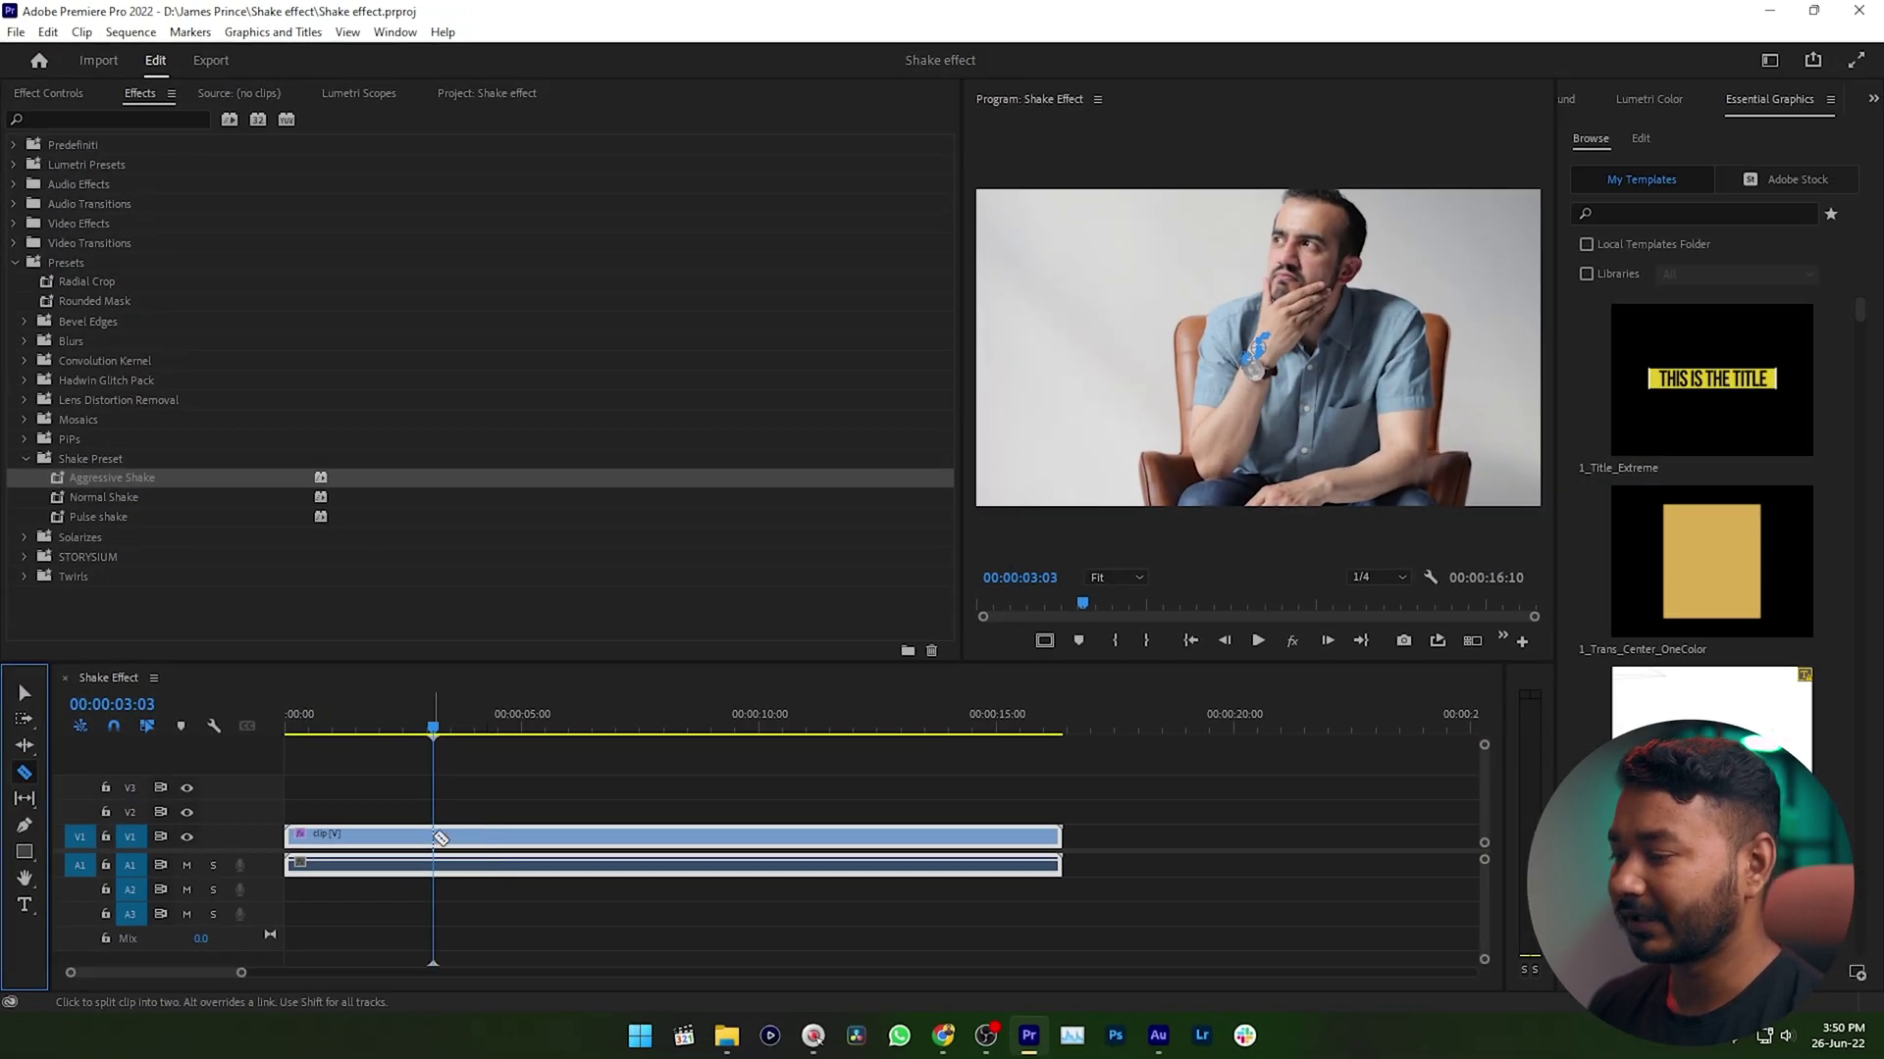
left_click(440, 838)
left_click_drag(455, 726, 826, 728)
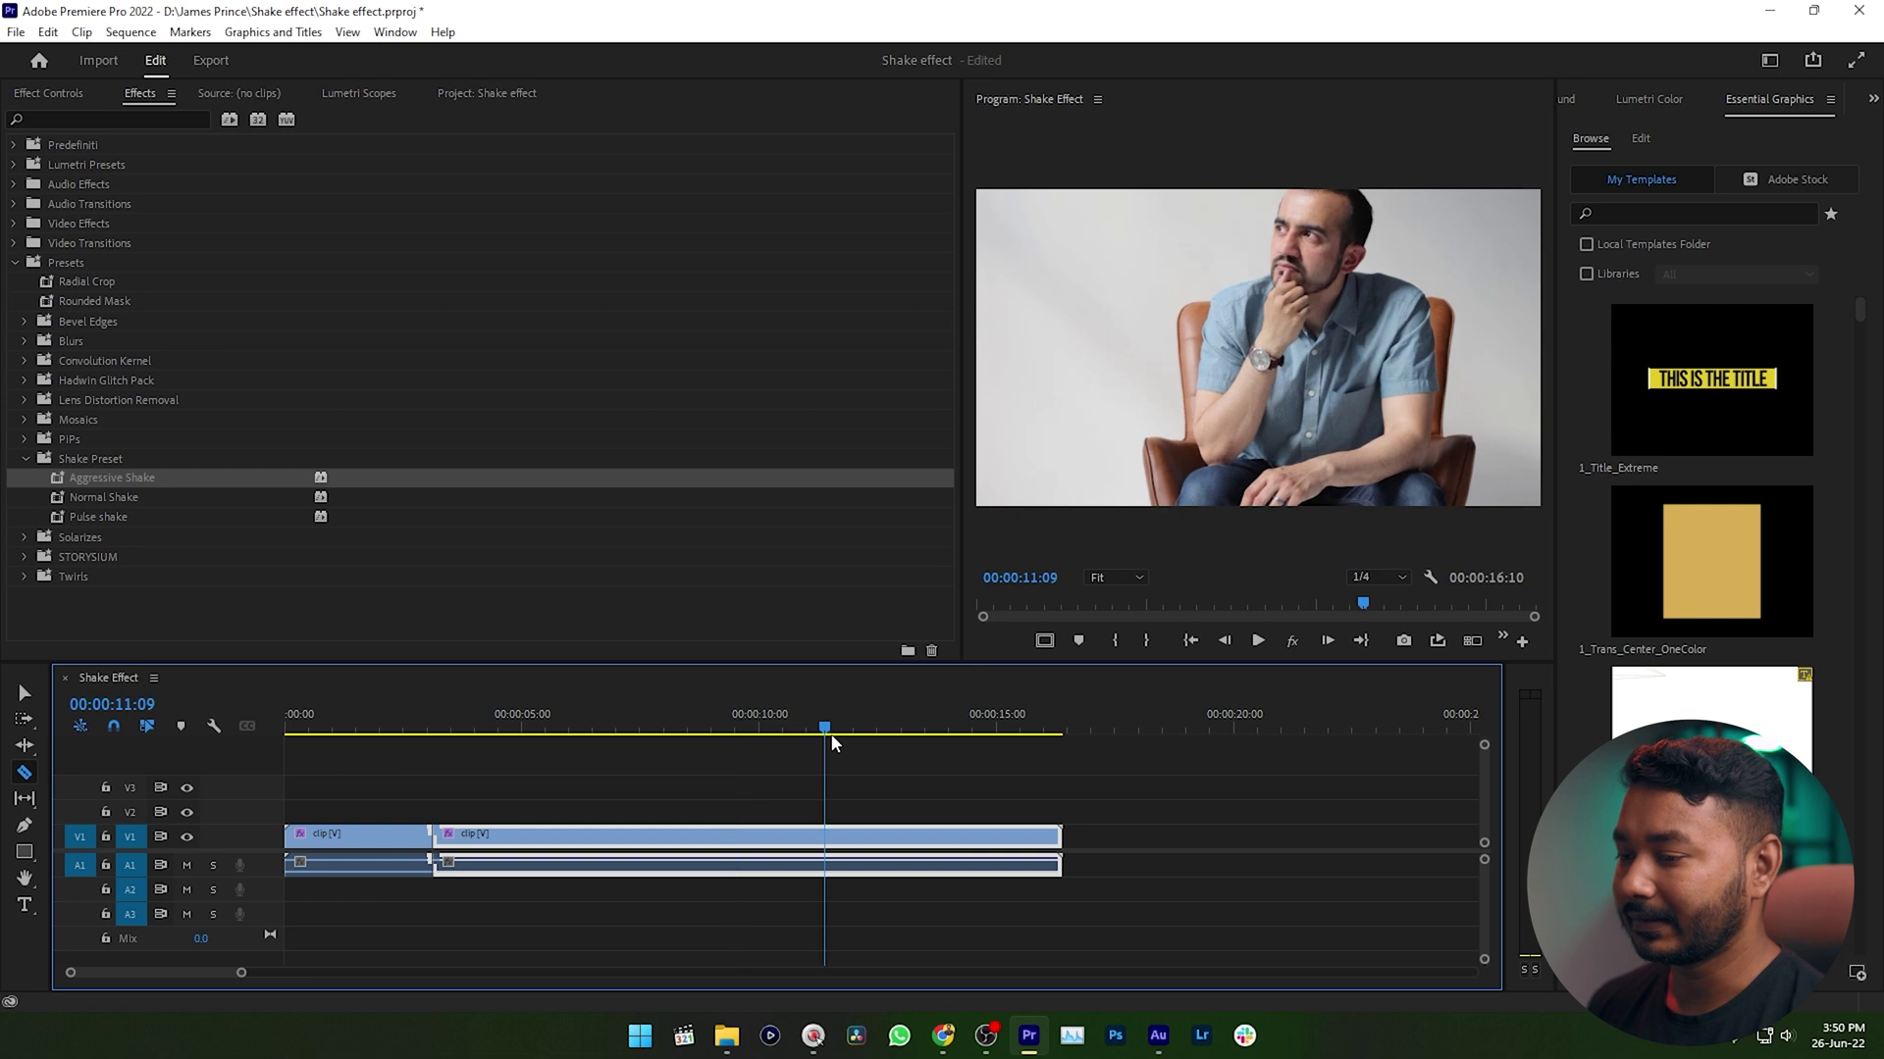
left_click(827, 842)
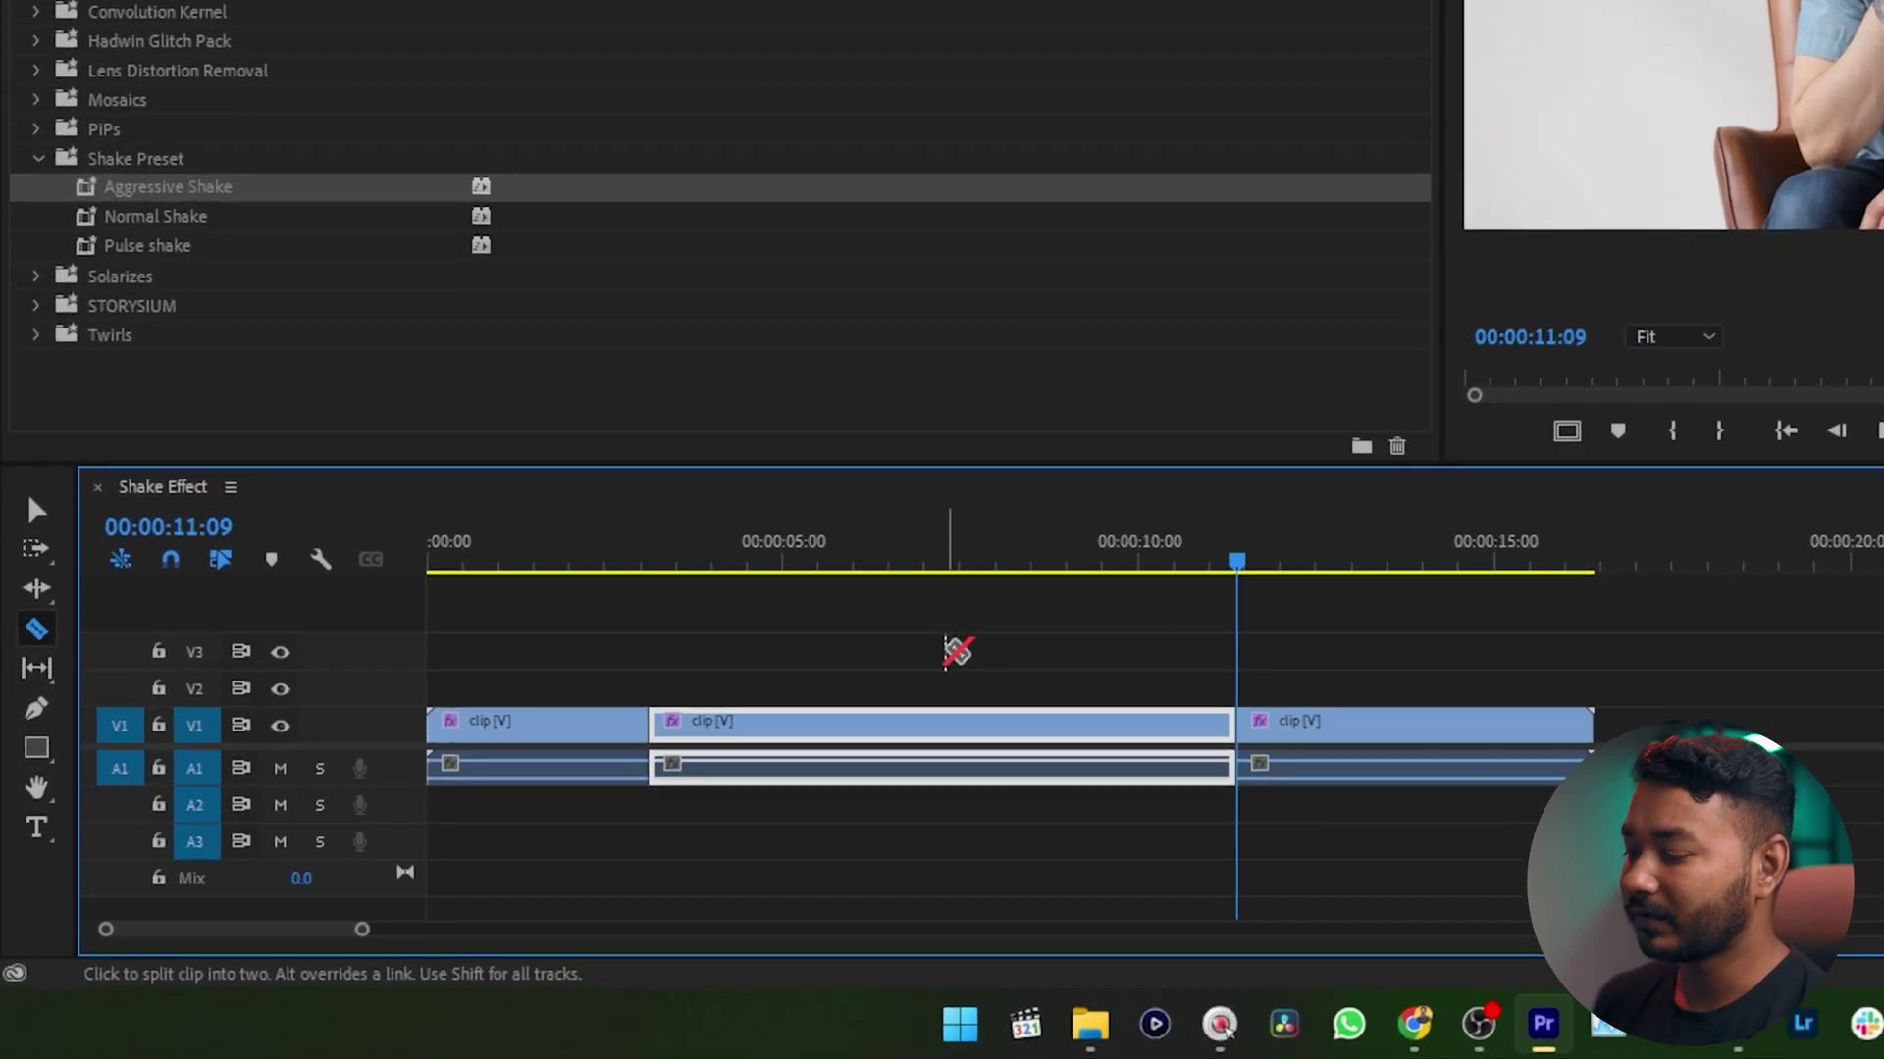
key("v")
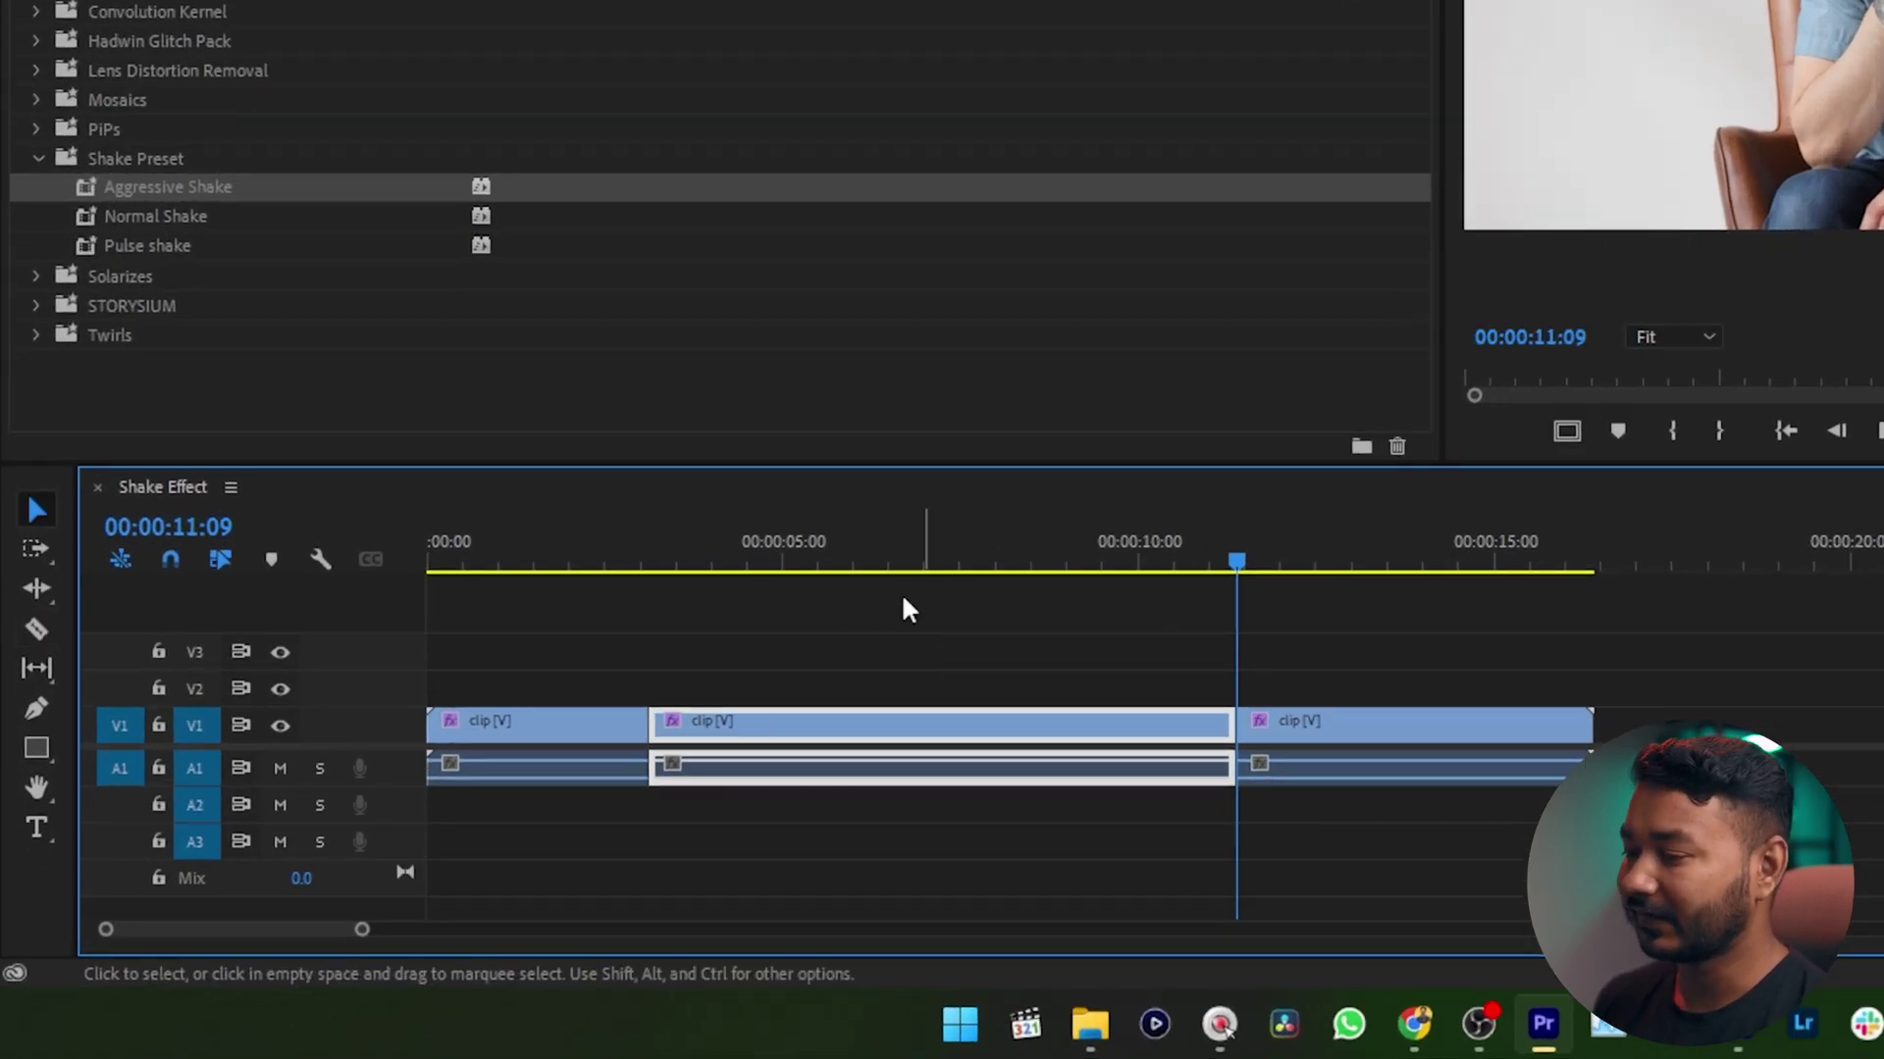
Select the middle, third and first clip sections in turn
left_click_drag(687, 620, 1187, 875)
left_click_drag(1319, 620, 1556, 778)
left_click_drag(600, 640, 487, 885)
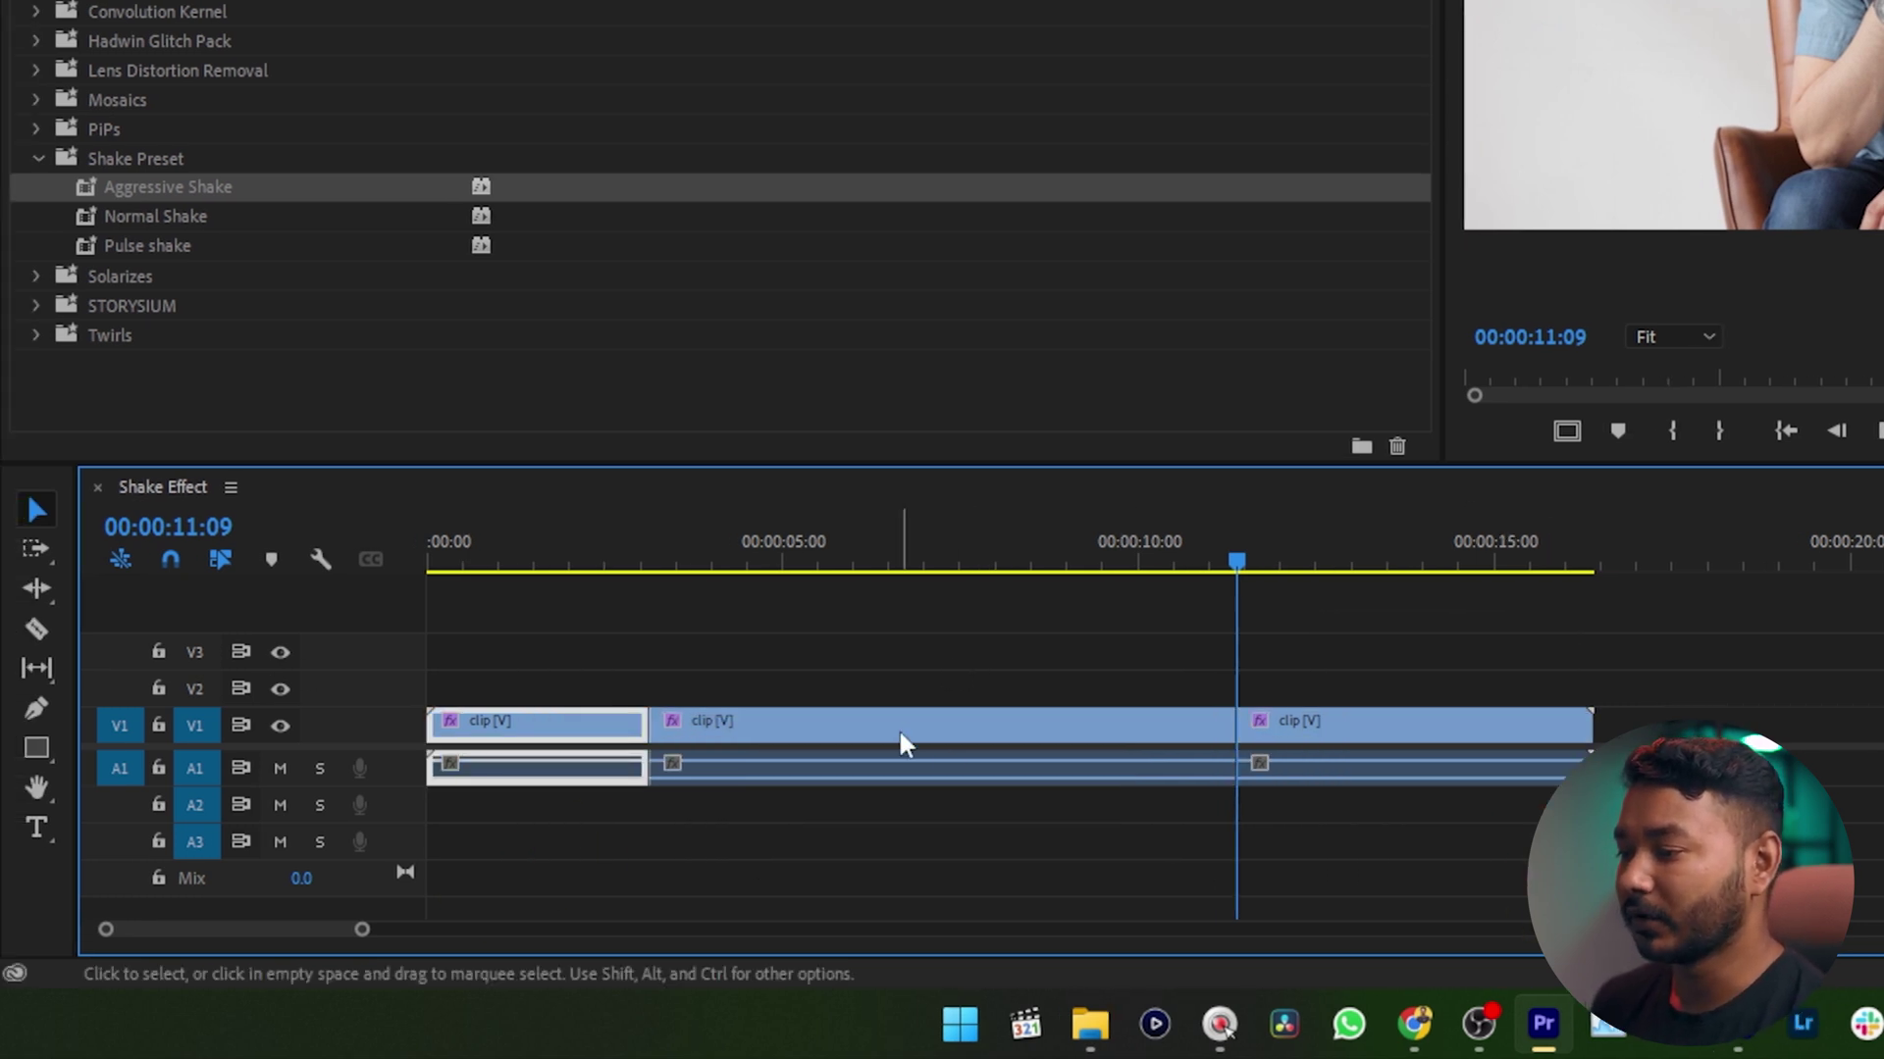
Apply the Aggressive Shake preset to the middle V1 clip section
left_click(903, 731)
left_click(86, 481)
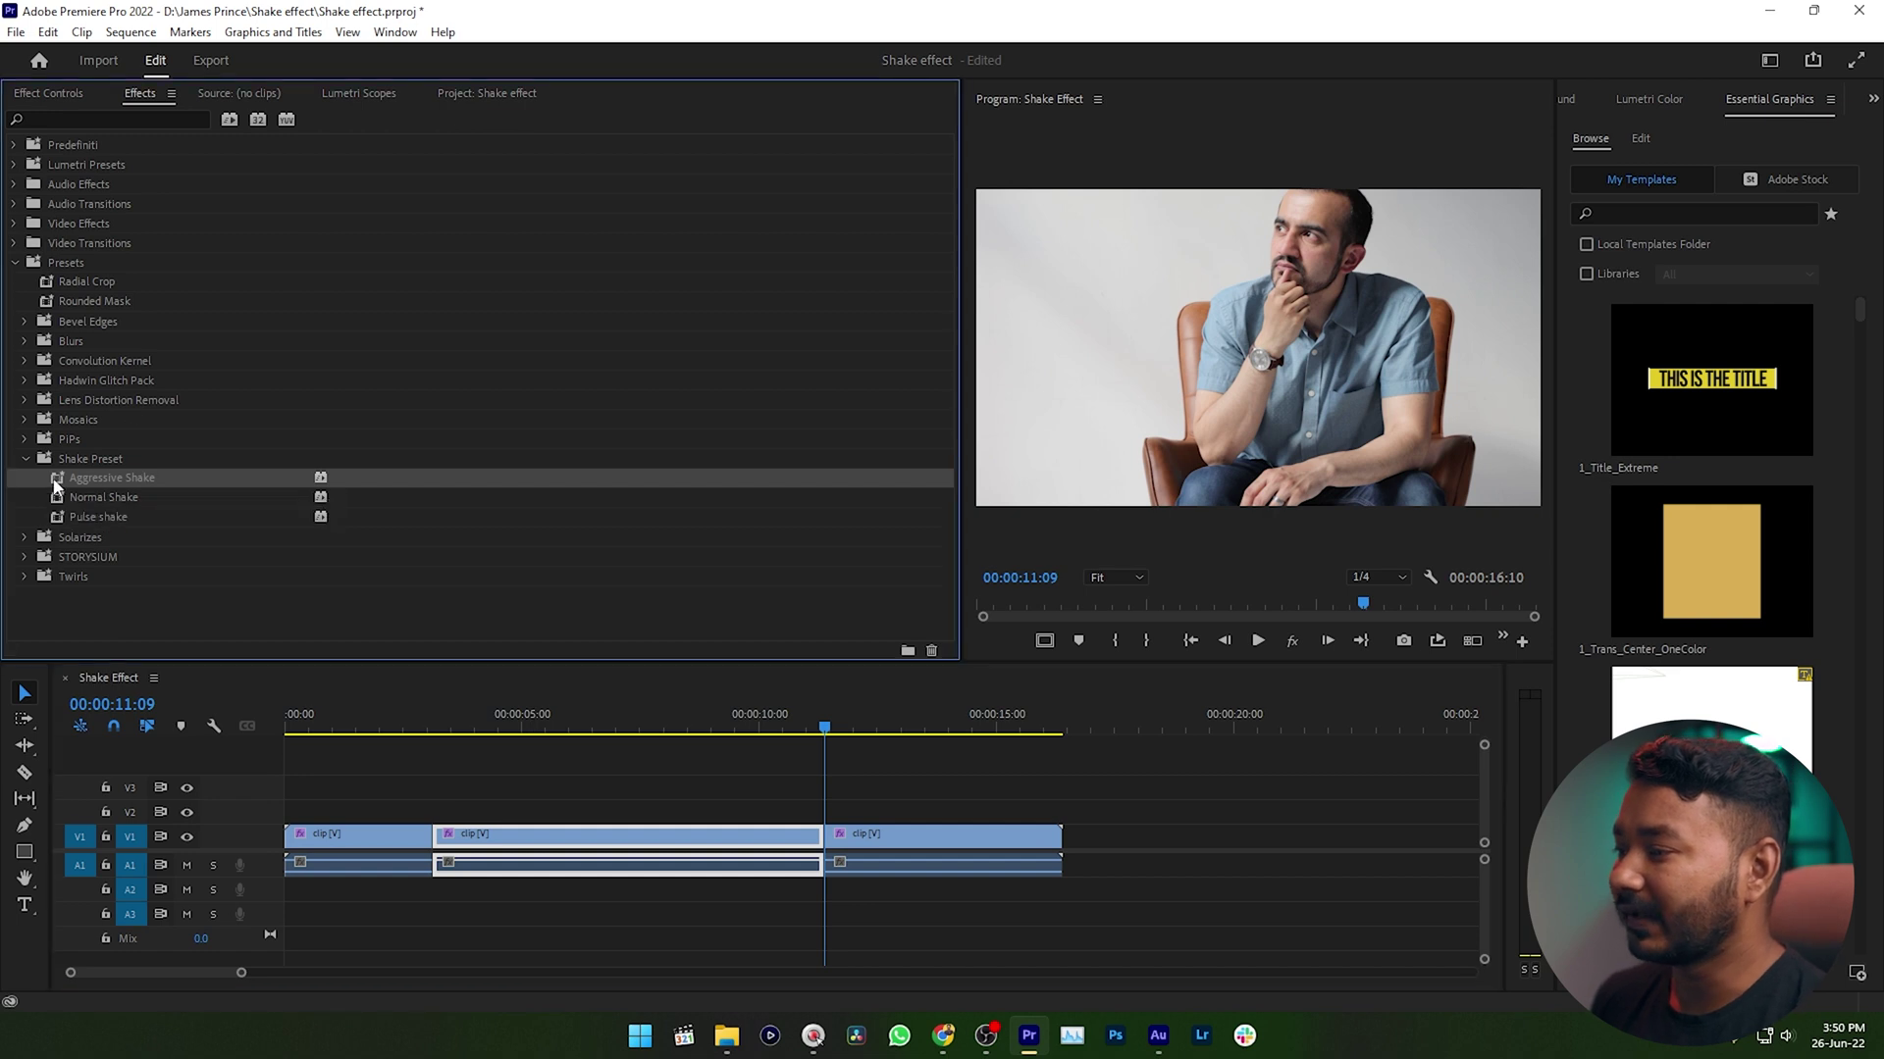
left_click_drag(110, 485, 605, 819)
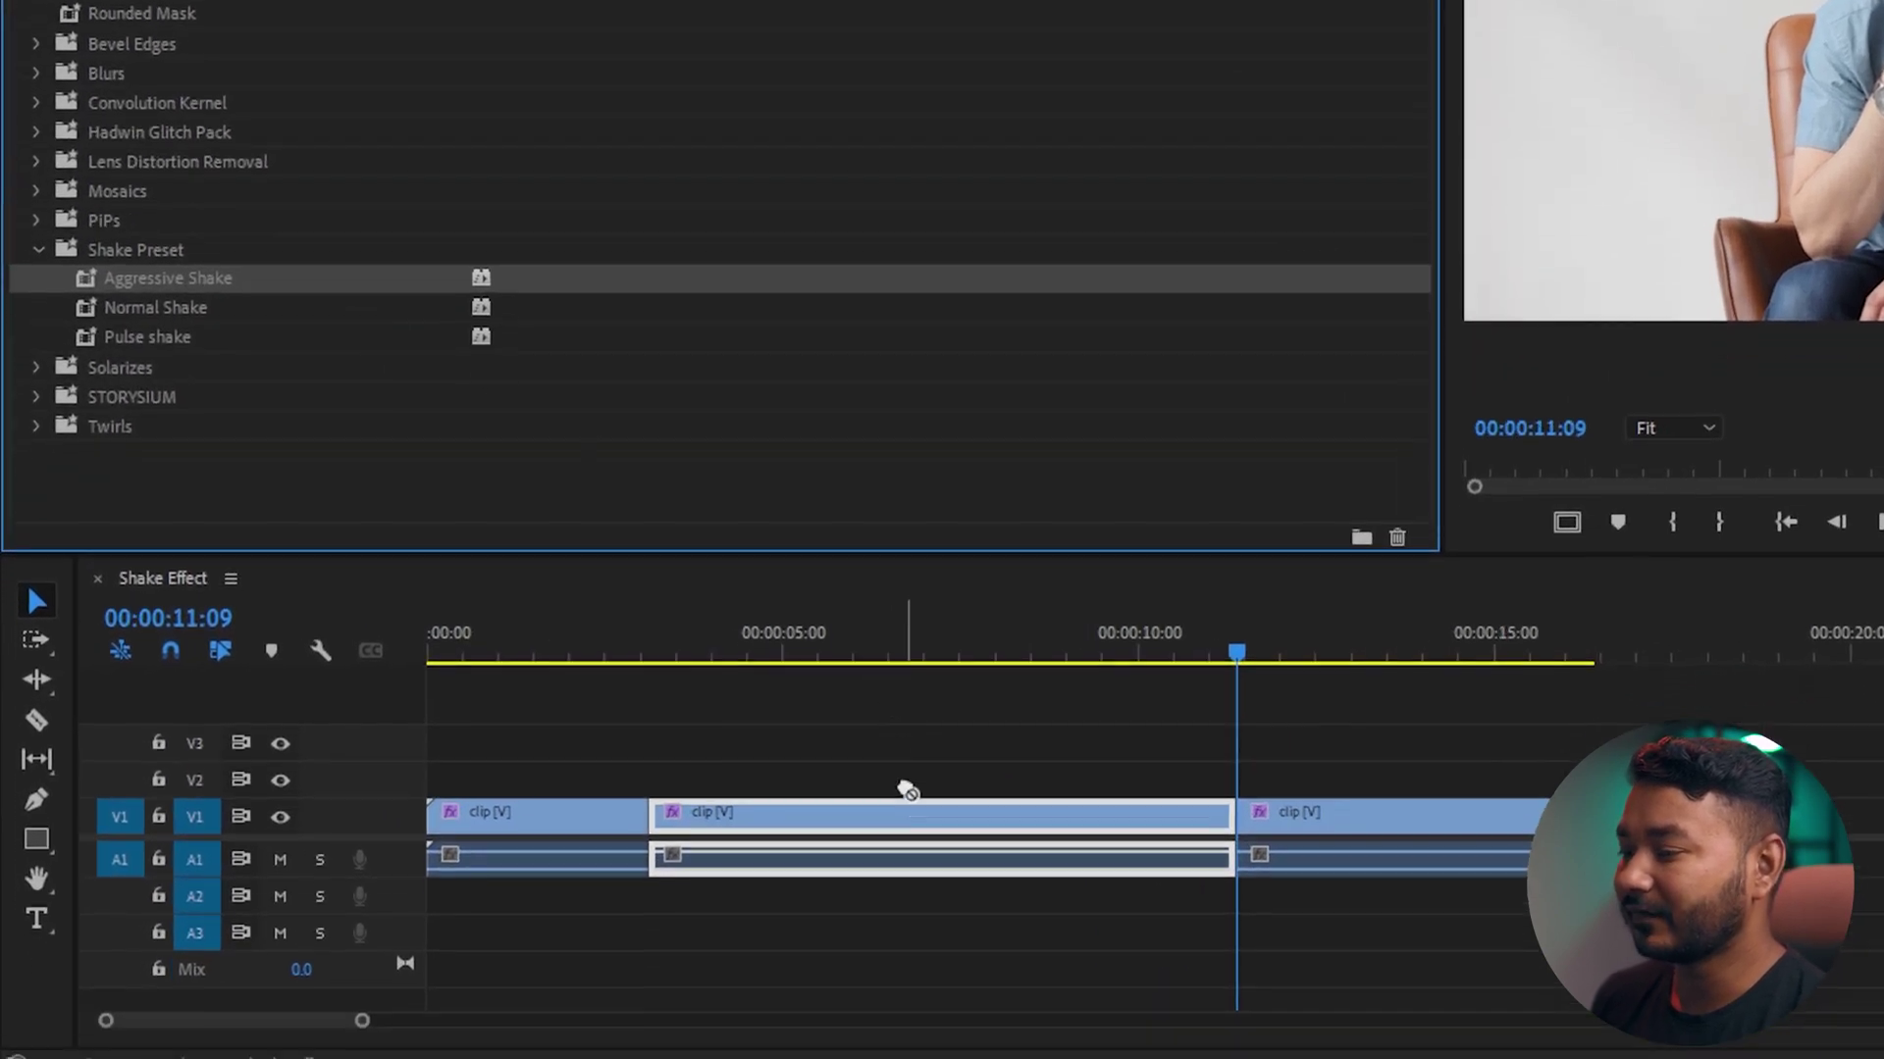
left_click_drag(907, 789, 885, 829)
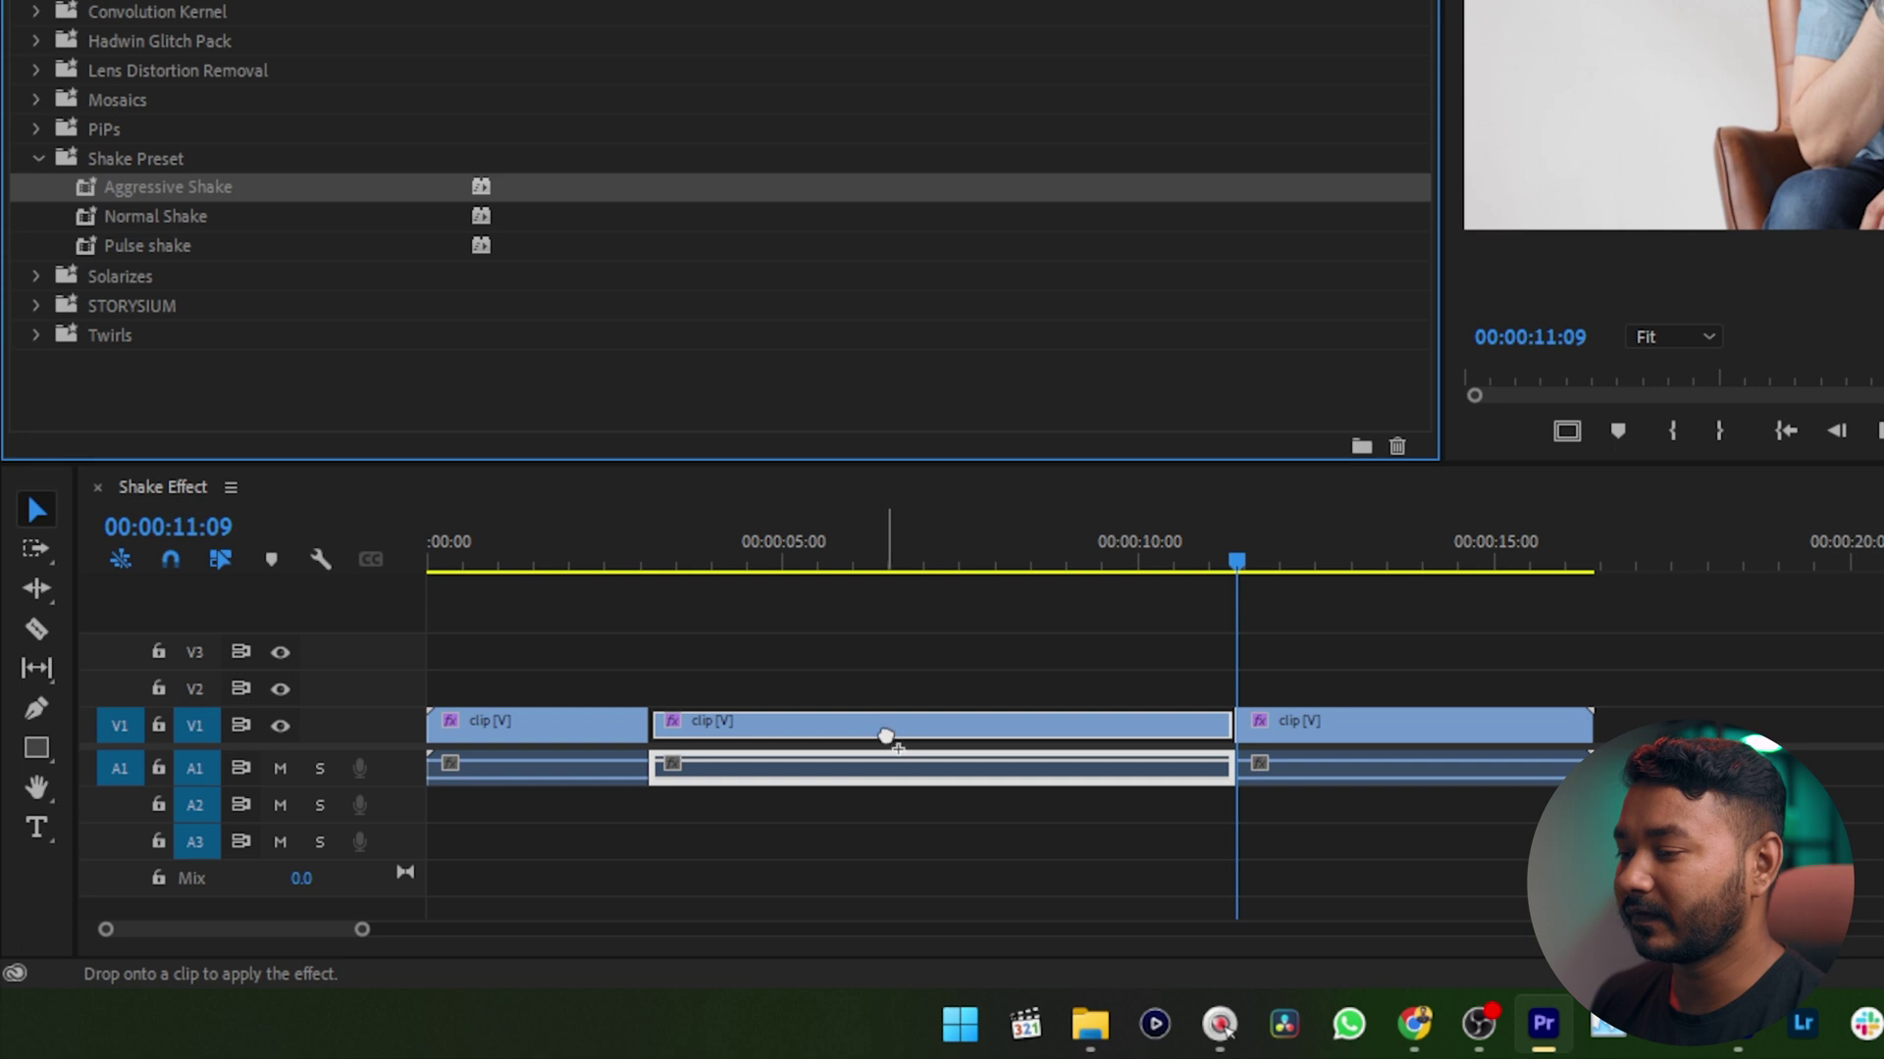
left_click_drag(885, 735, 885, 736)
Play the sequence from near the start to preview the Aggressive Shake effect
left_click(1012, 561)
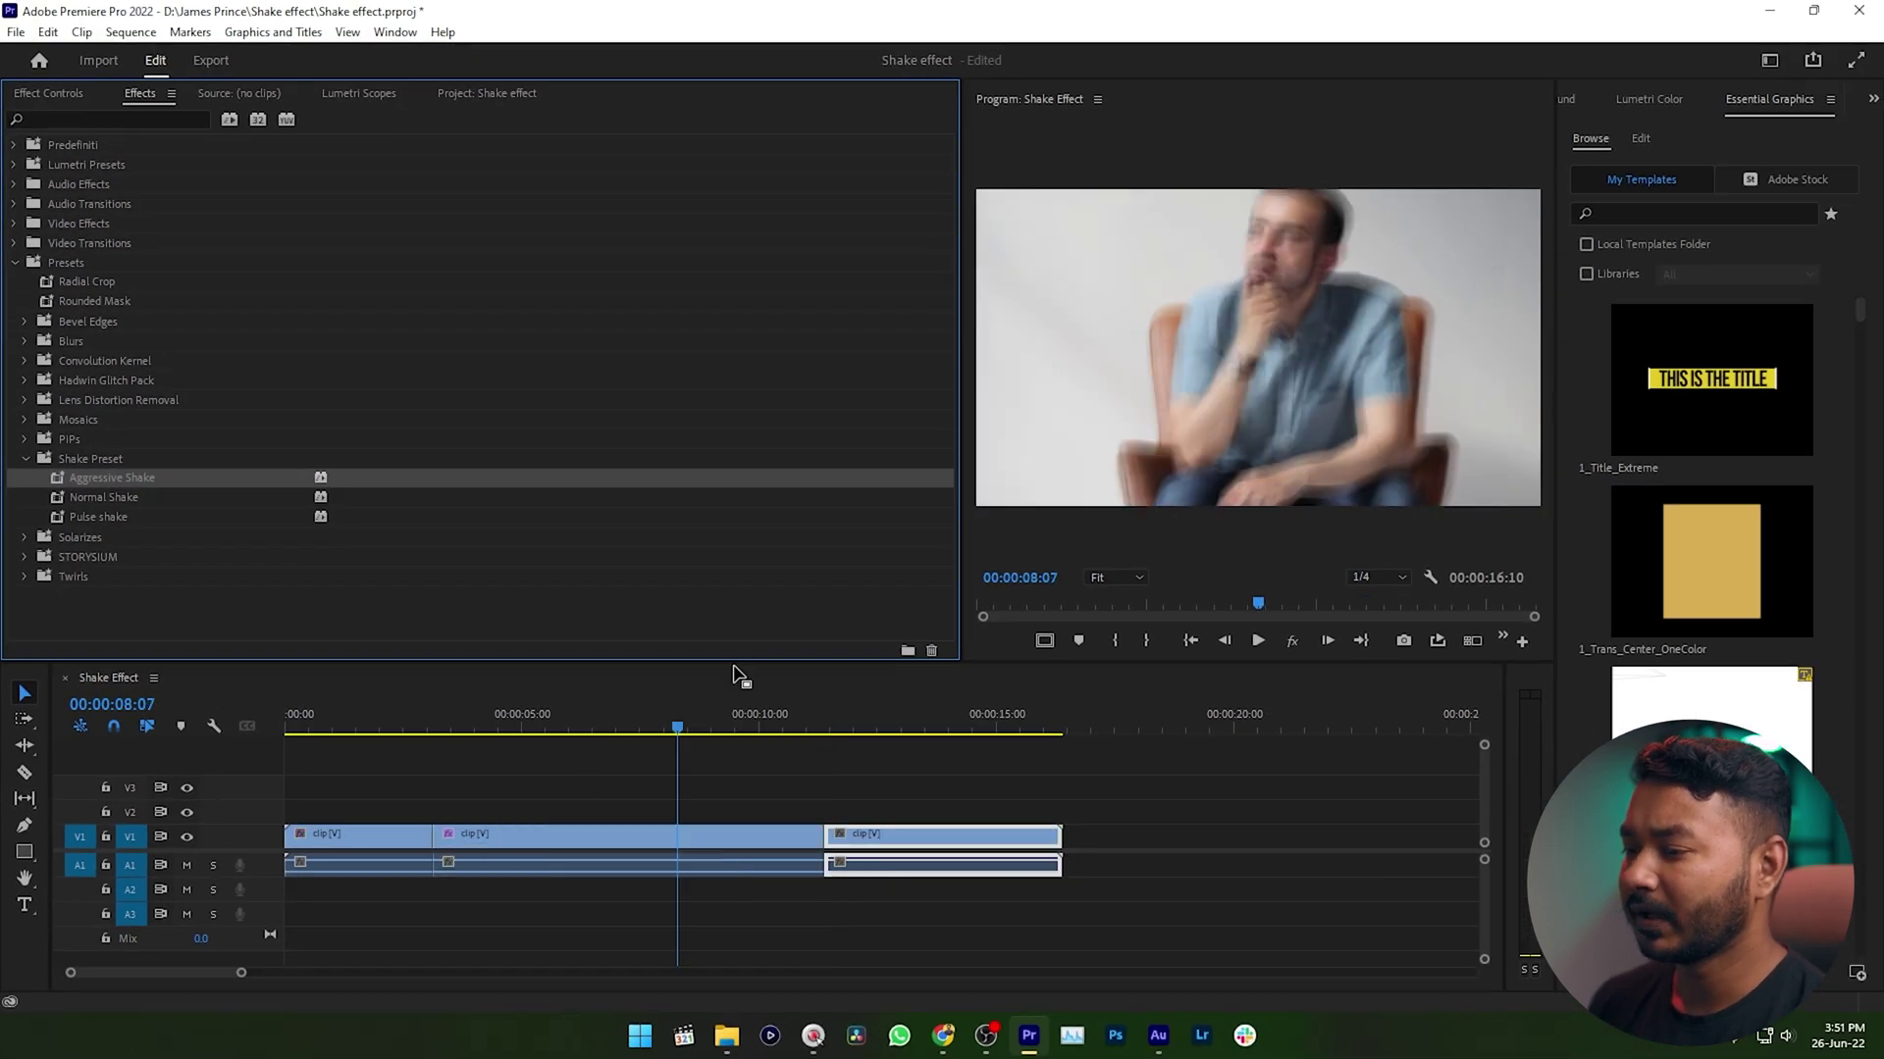
left_click(294, 726)
key("space")
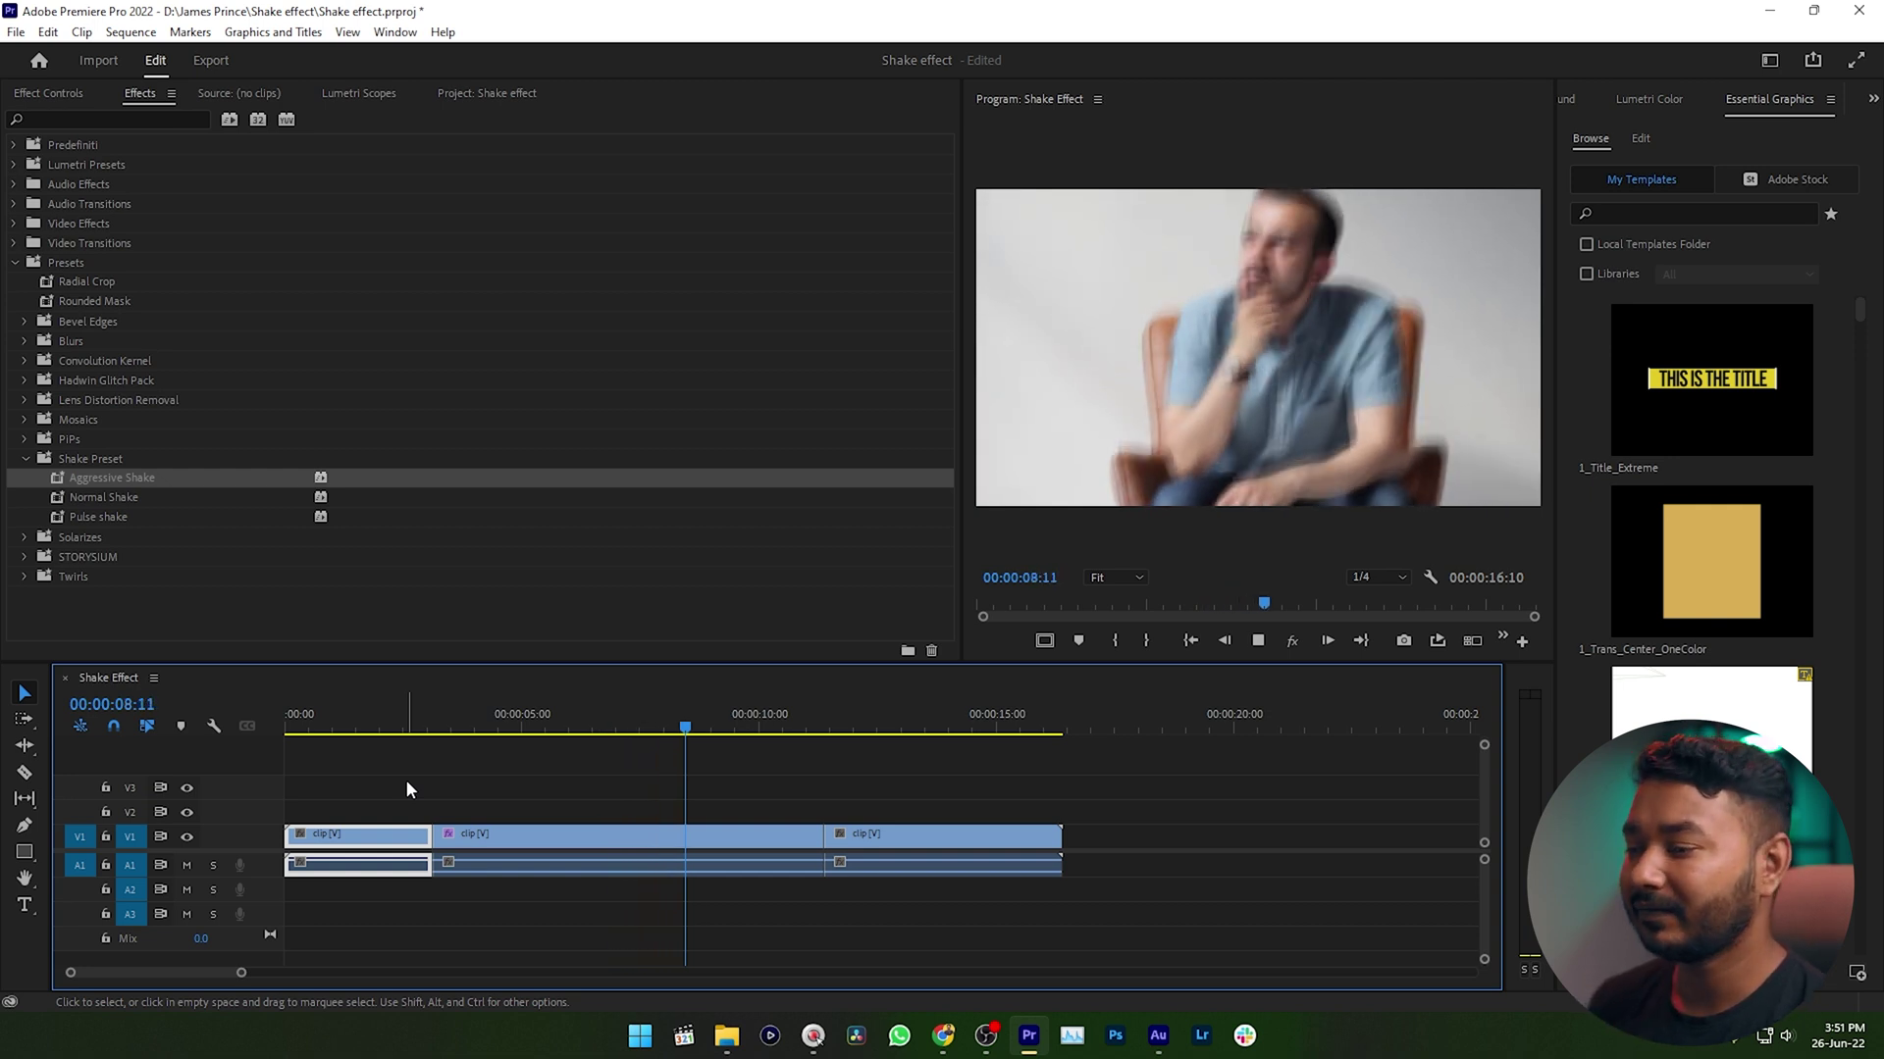
key("space")
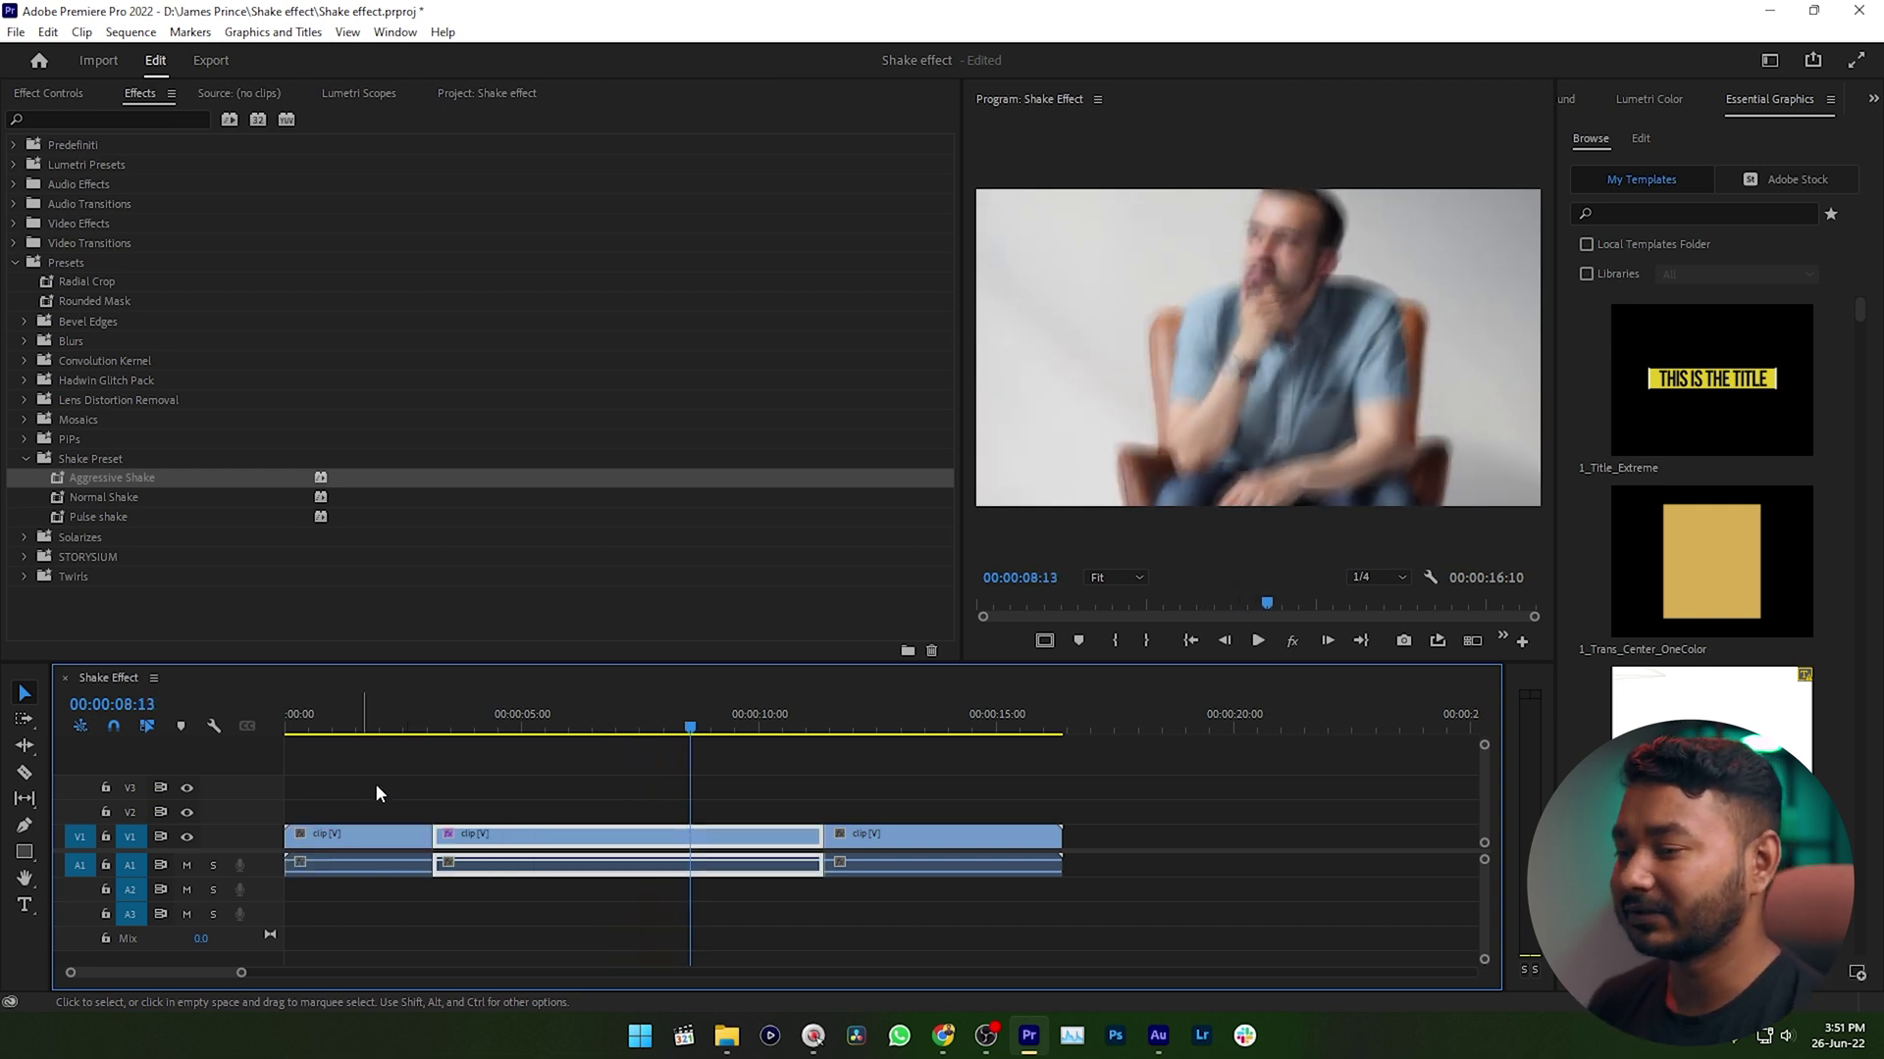
Show the middle clip's effect settings and preview playback from about 3 seconds
left_click(59, 92)
scroll(545, 508, "down", 2)
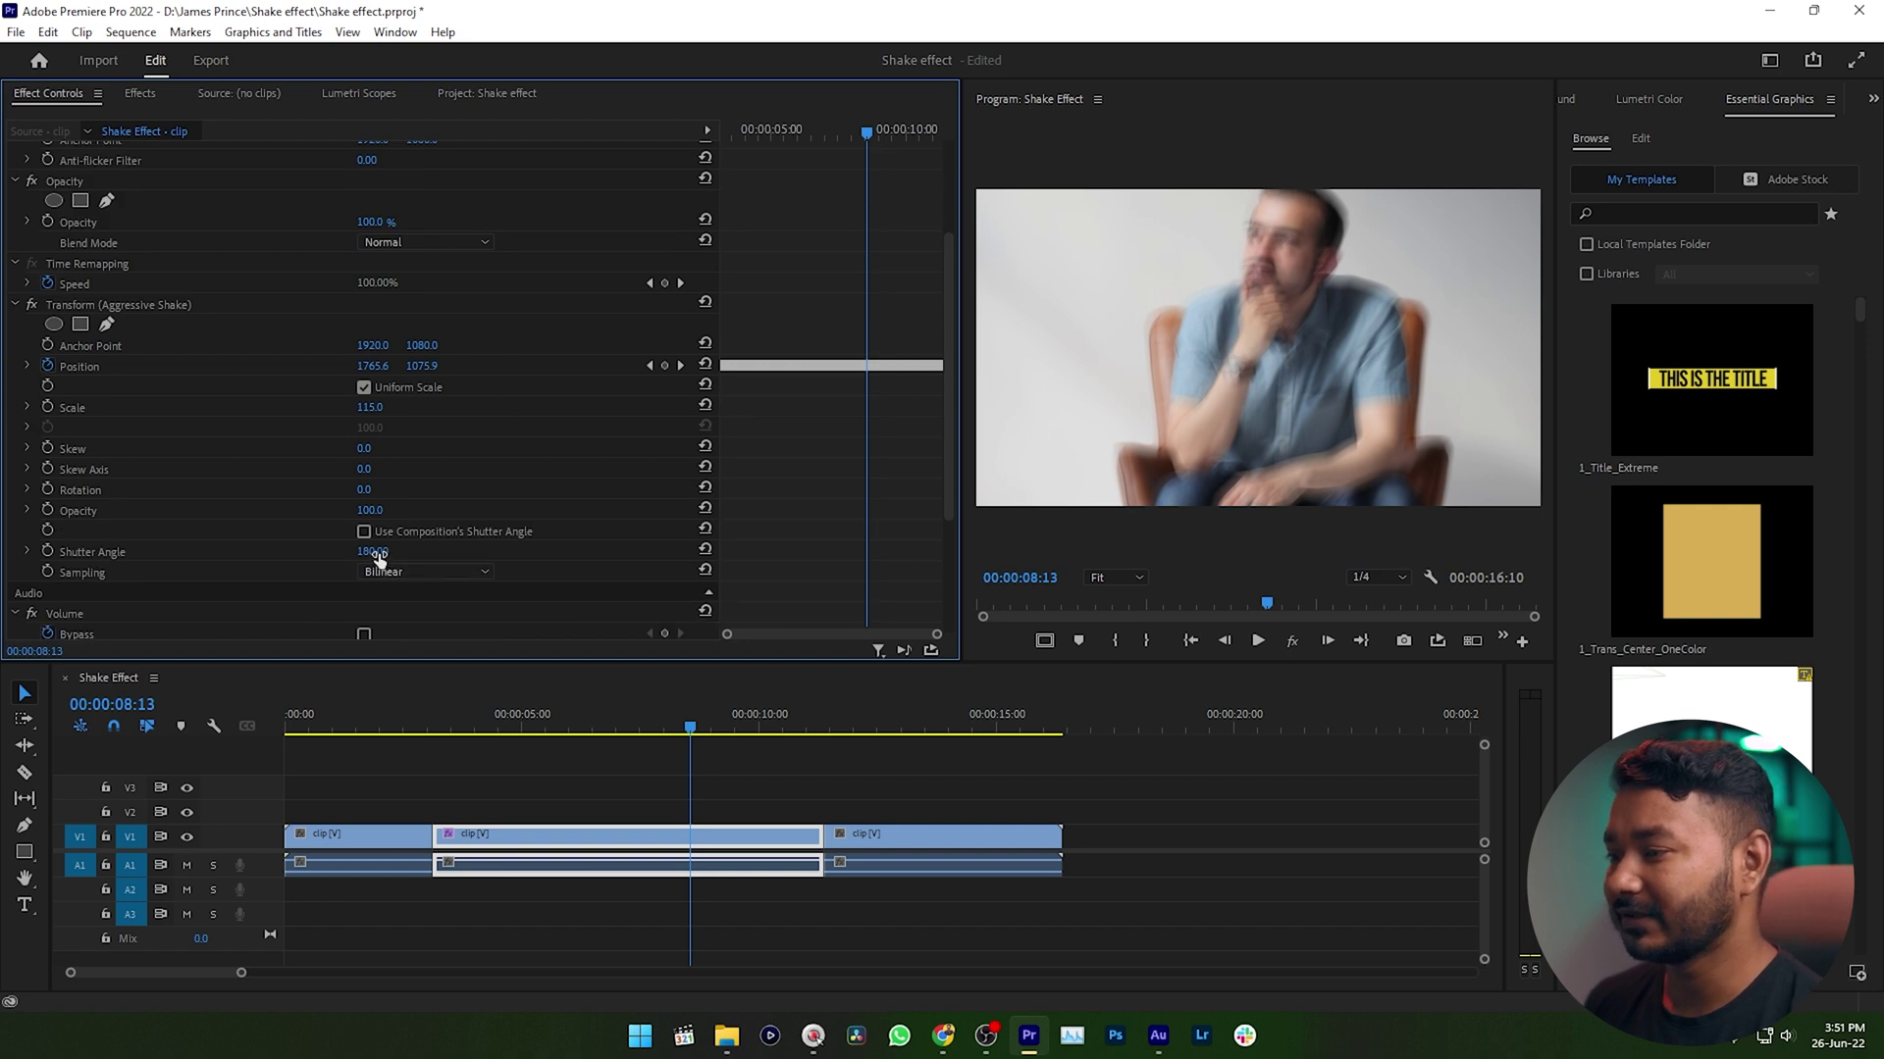
left_click(414, 723)
key("space")
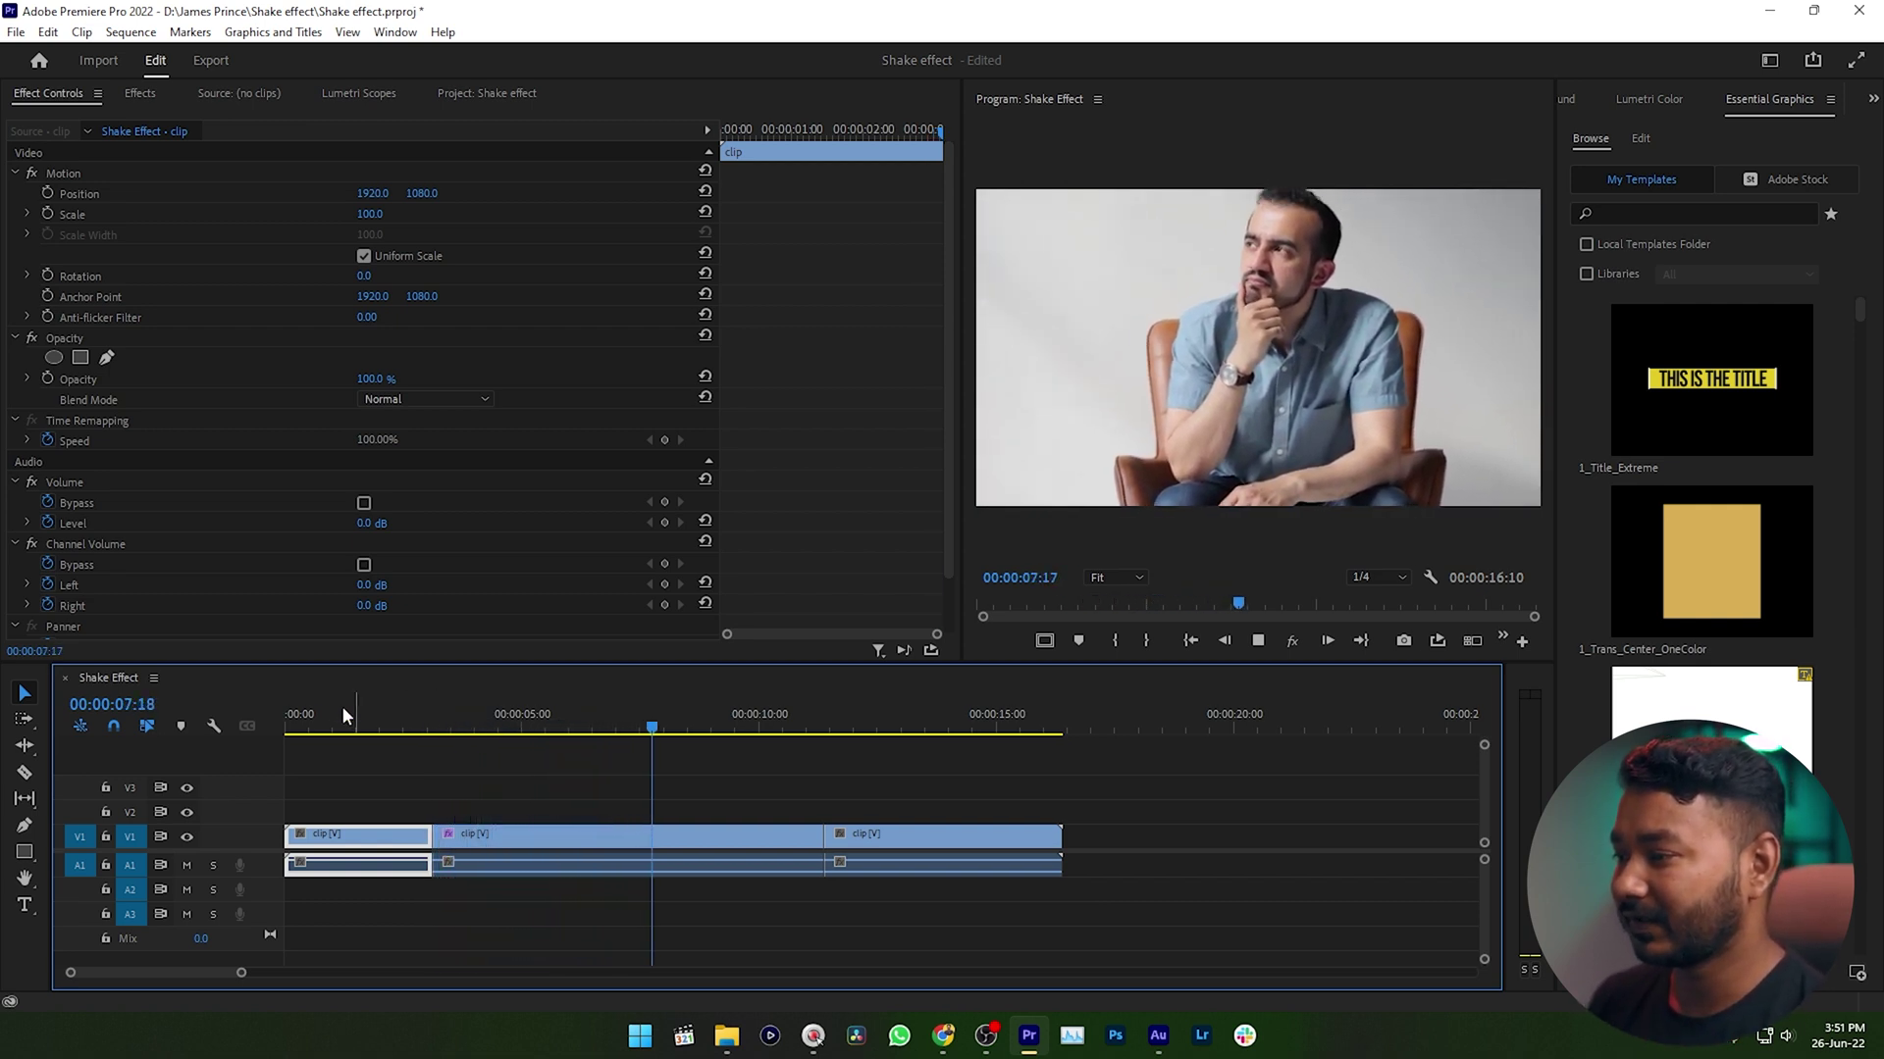
Raise the Transform Shutter Angle for more blur, then delete the Transform (Aggressive Shake) effect
left_click(540, 828)
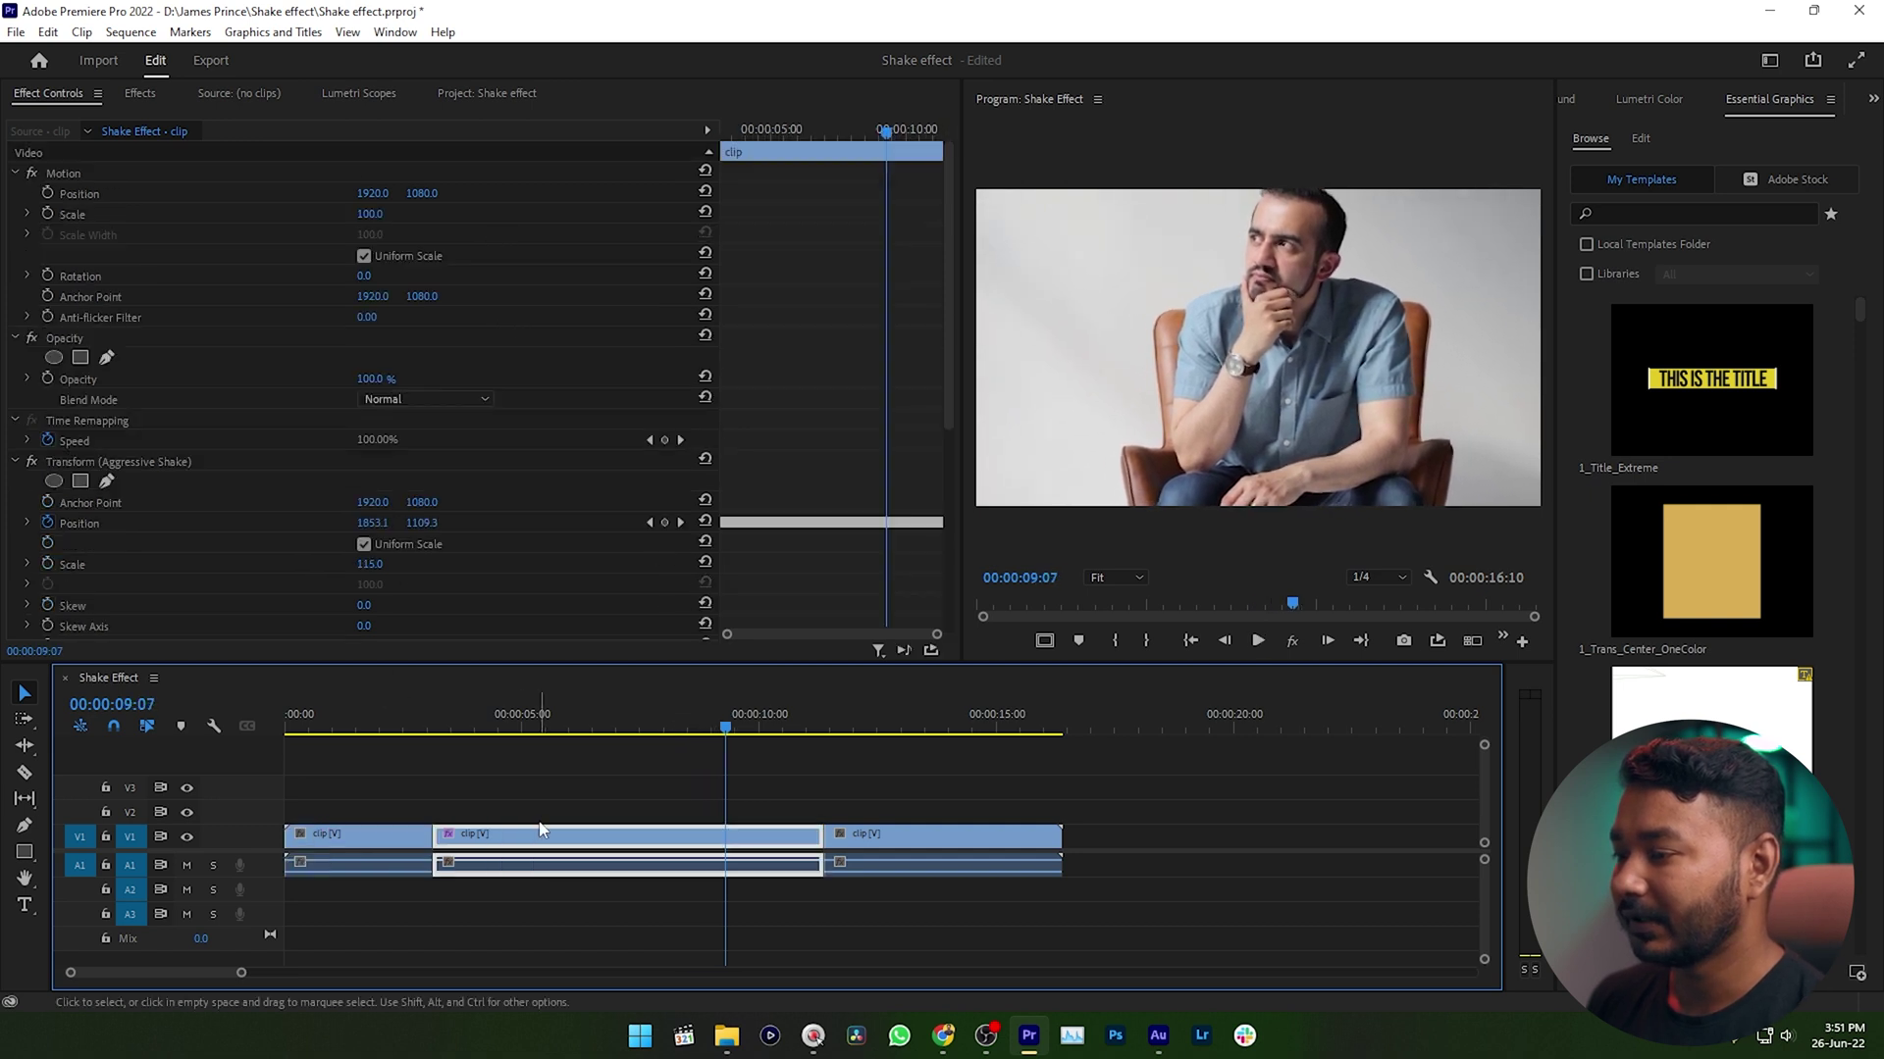
scroll(426, 538, "down", 4)
left_click_drag(367, 552, 446, 551)
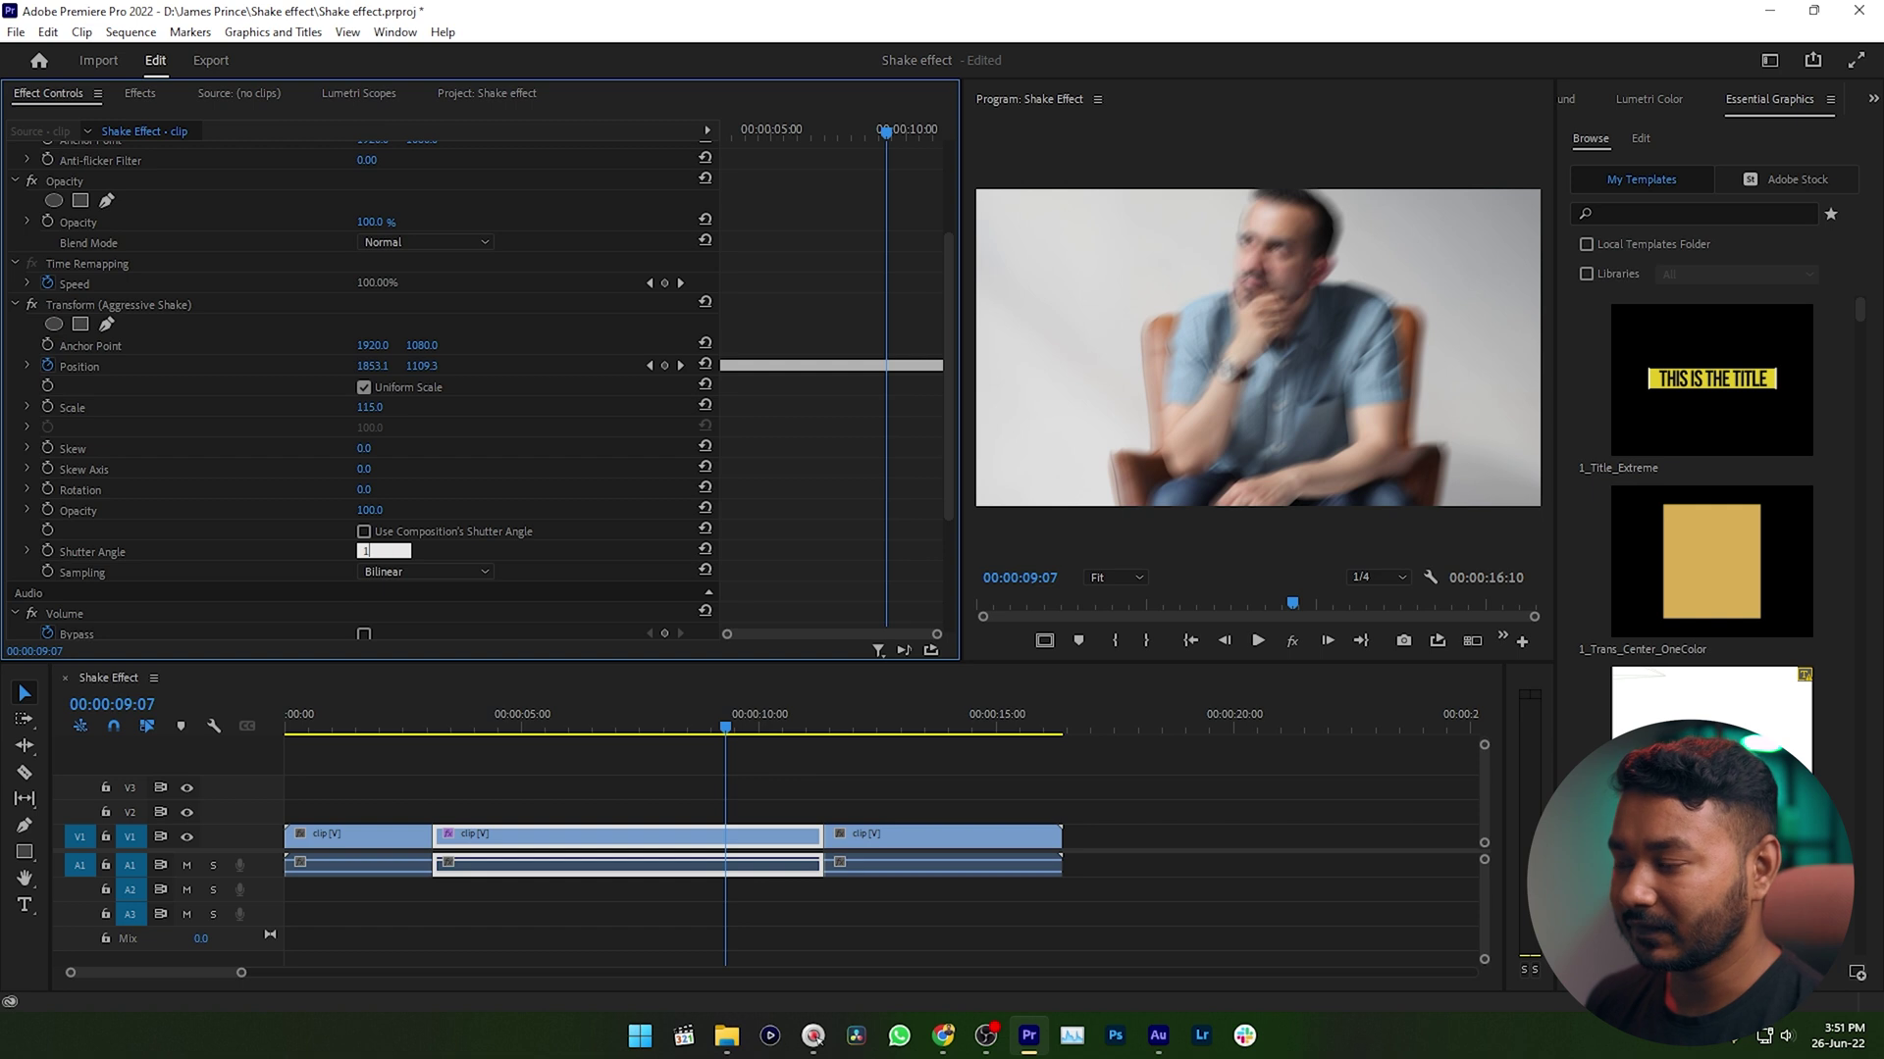
key("space")
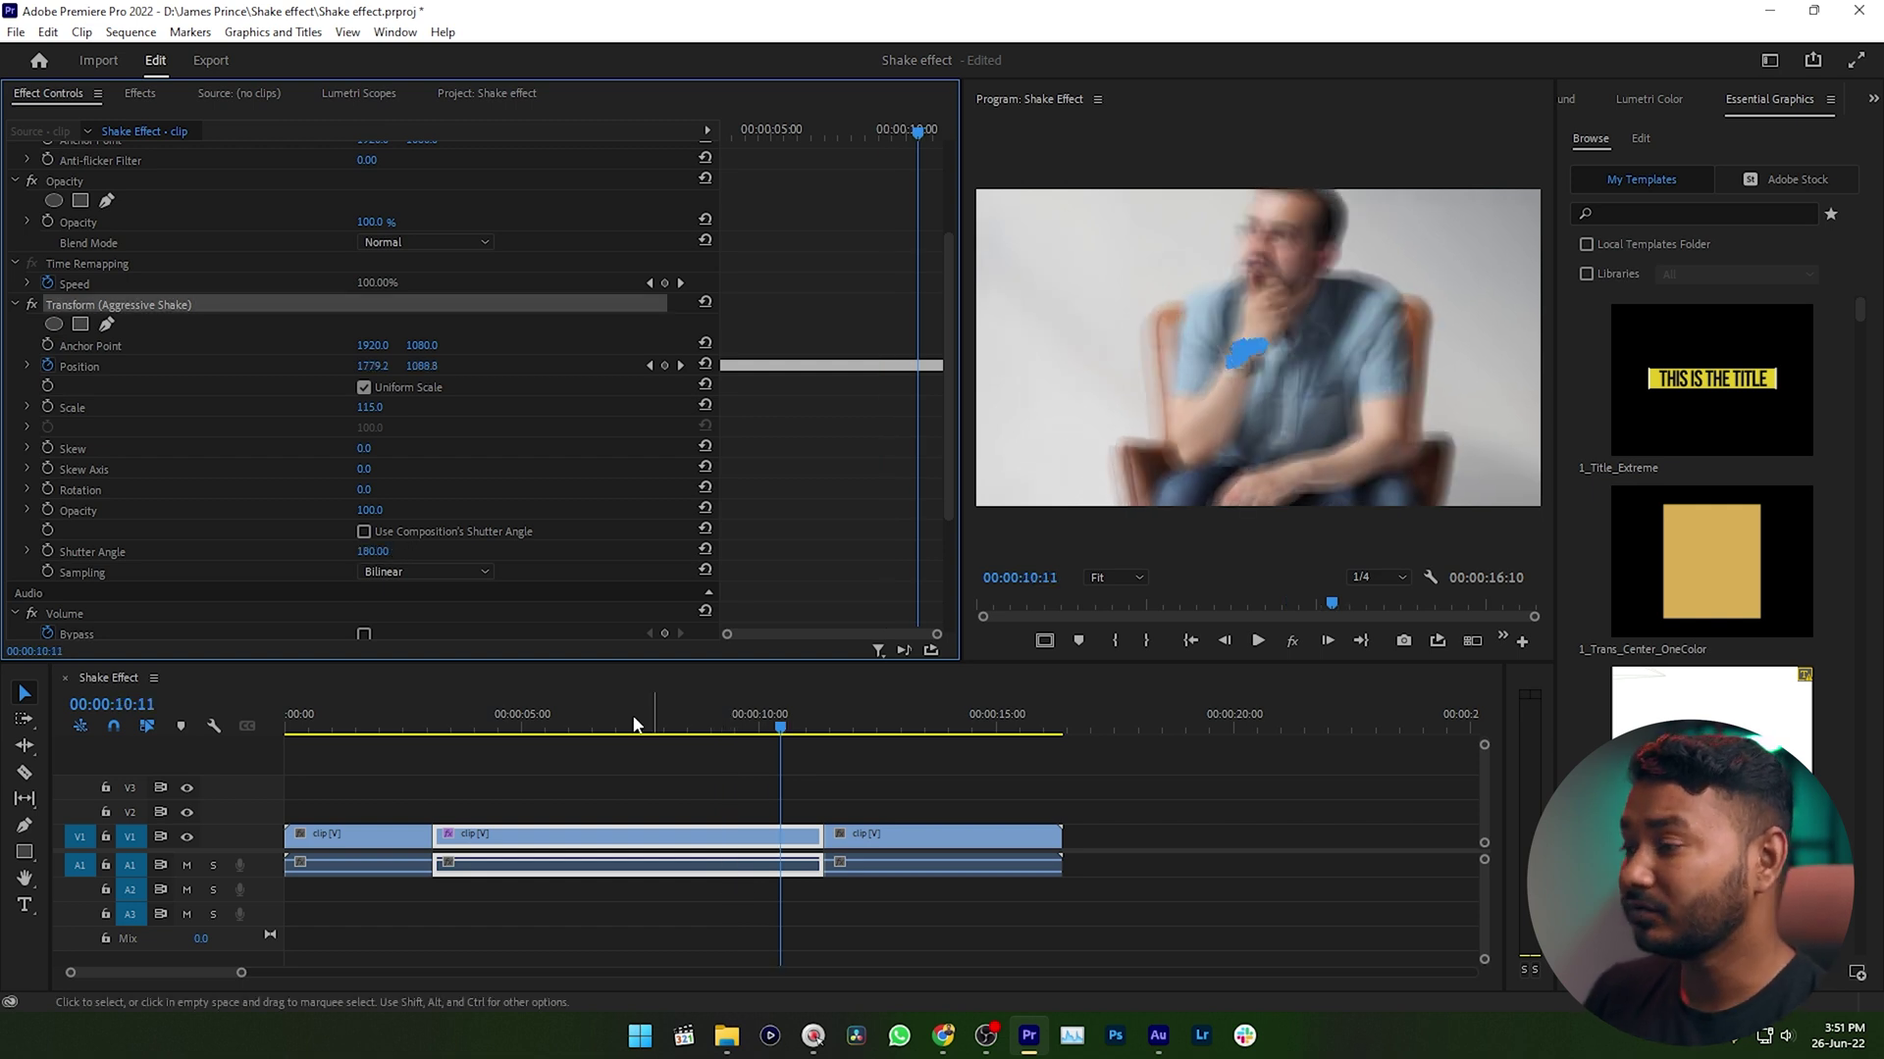
key("Delete")
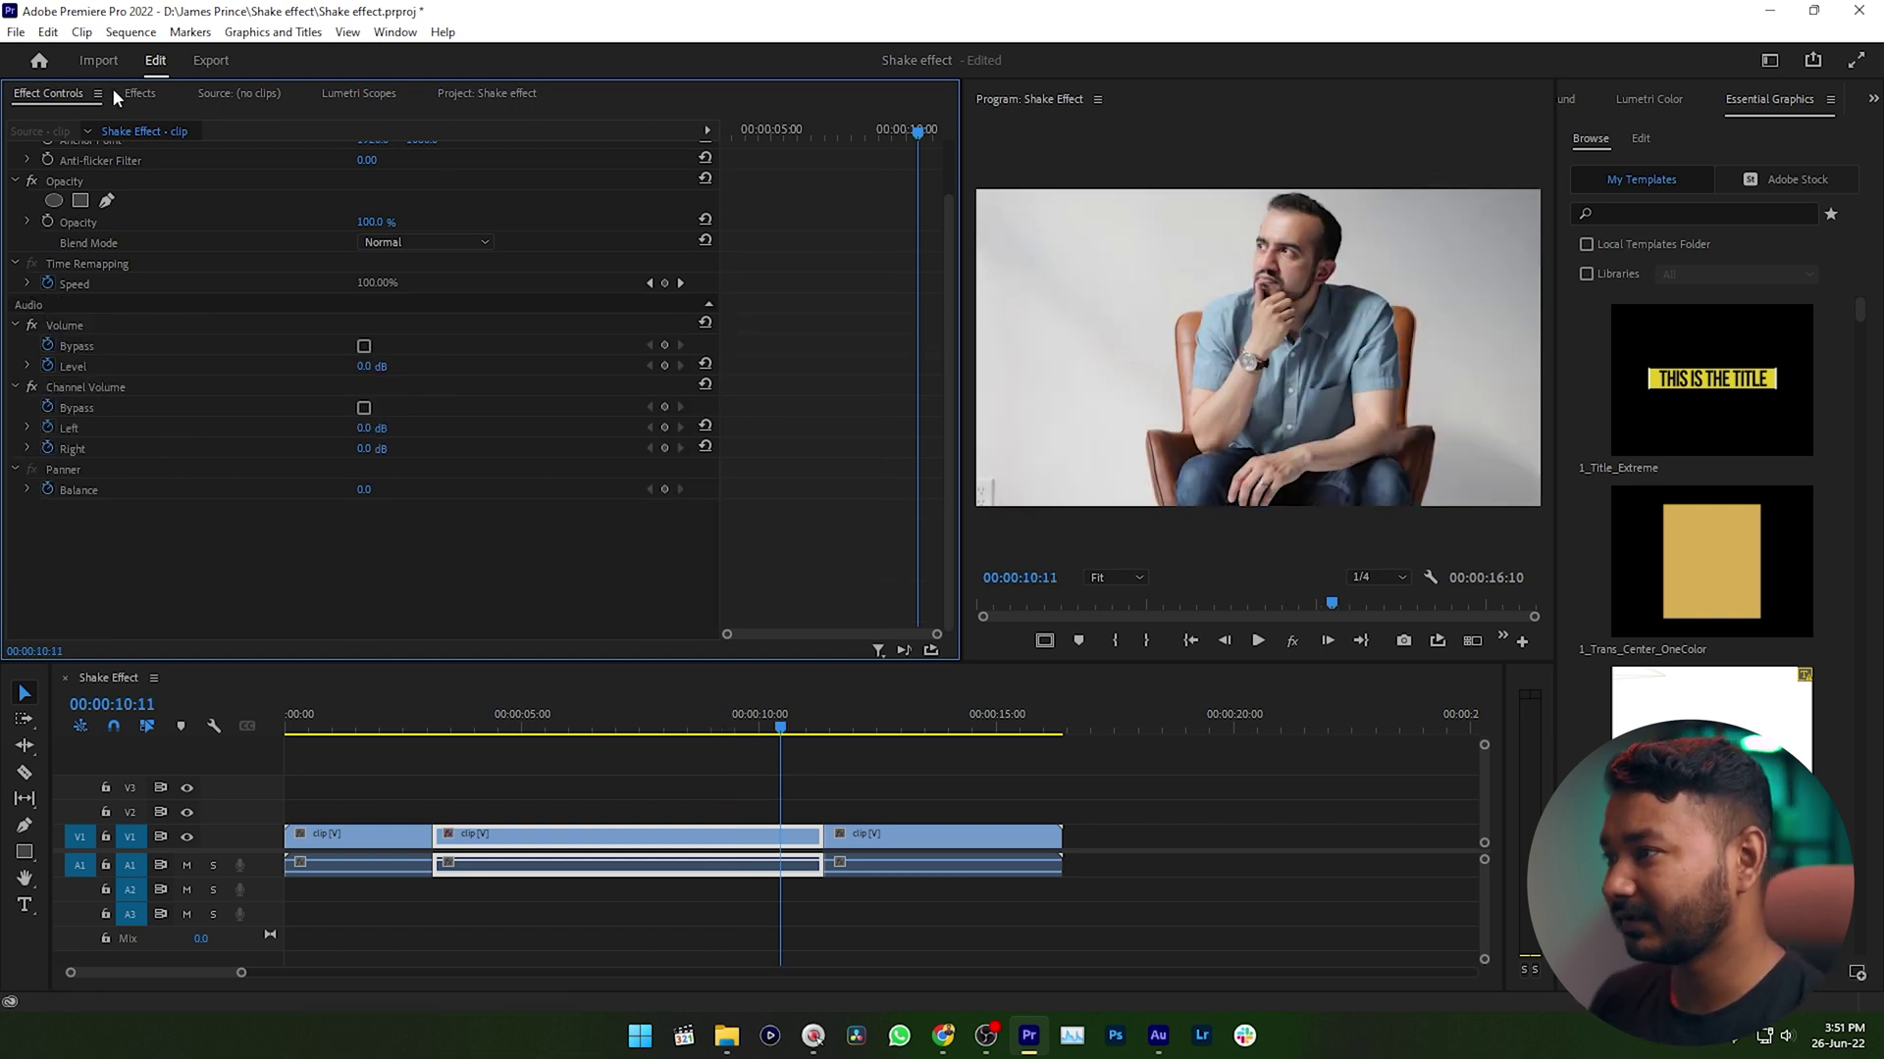
Apply Normal Shake to the middle clip and preview it from about 3 seconds
left_click(137, 93)
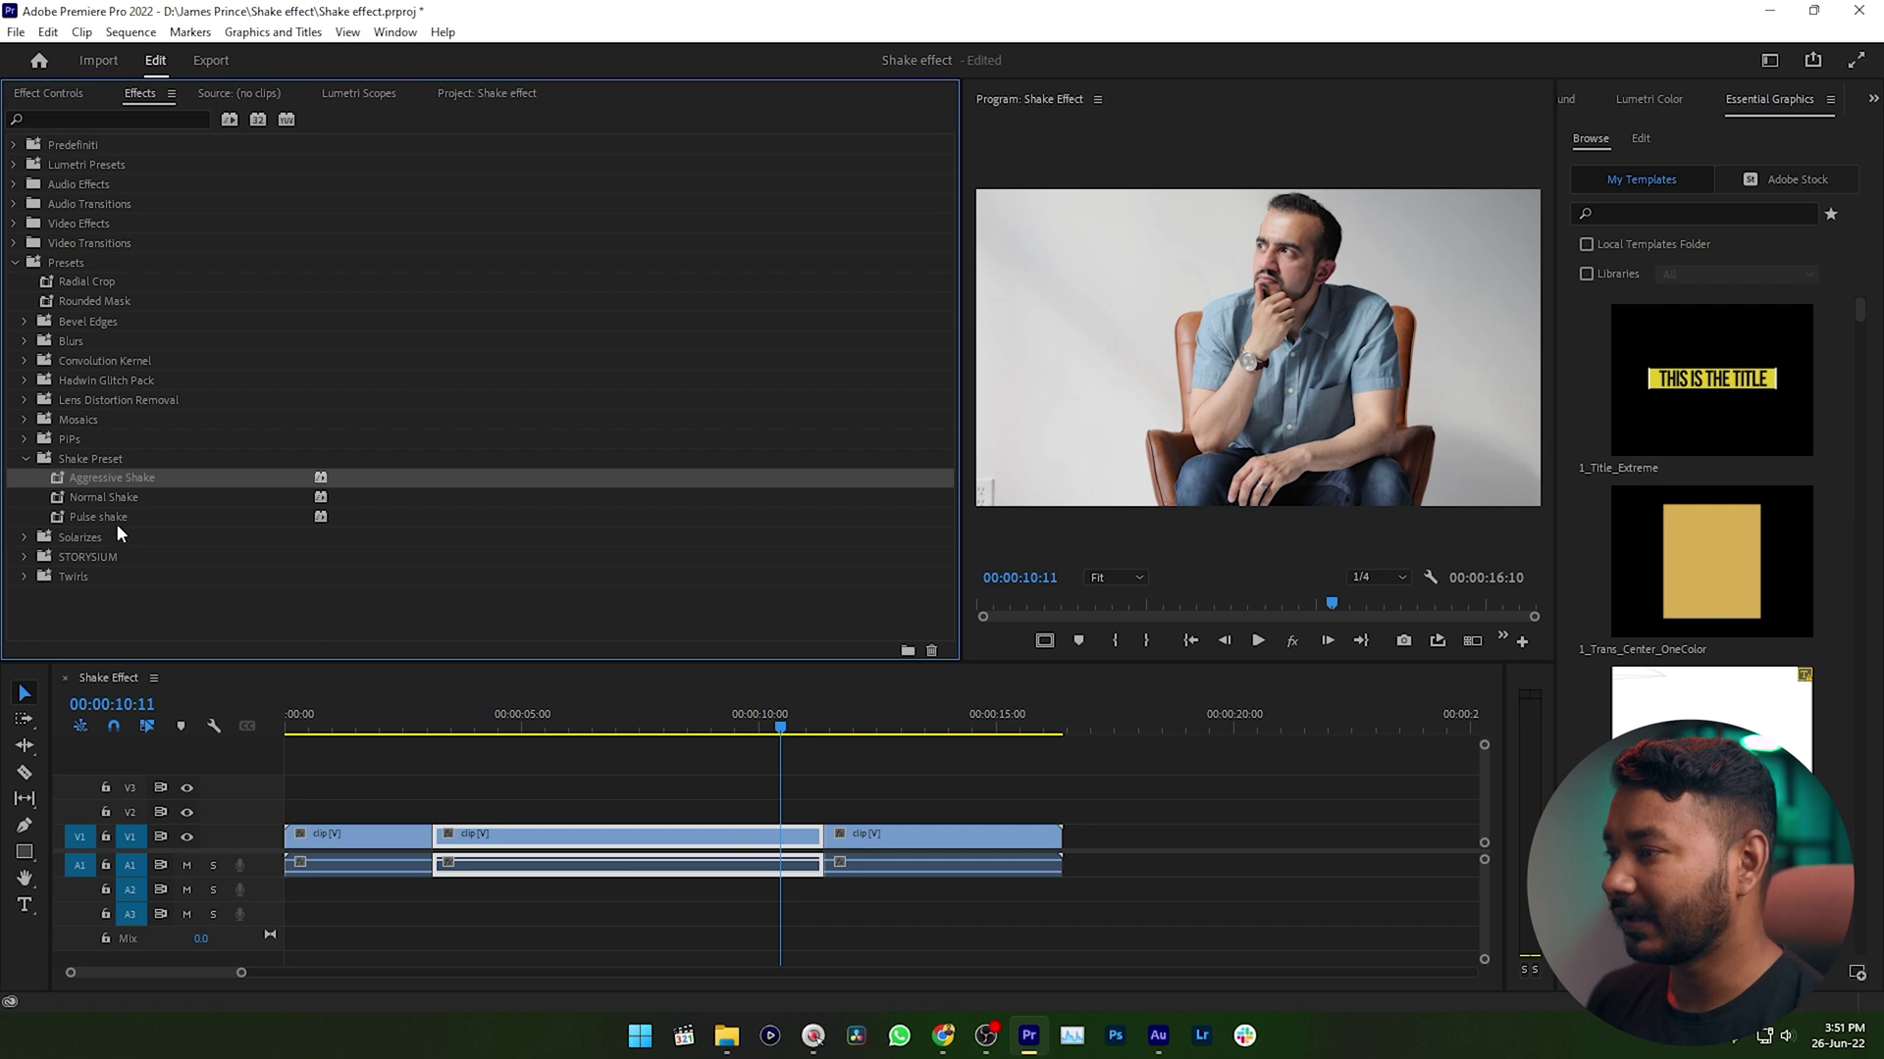
left_click(73, 498)
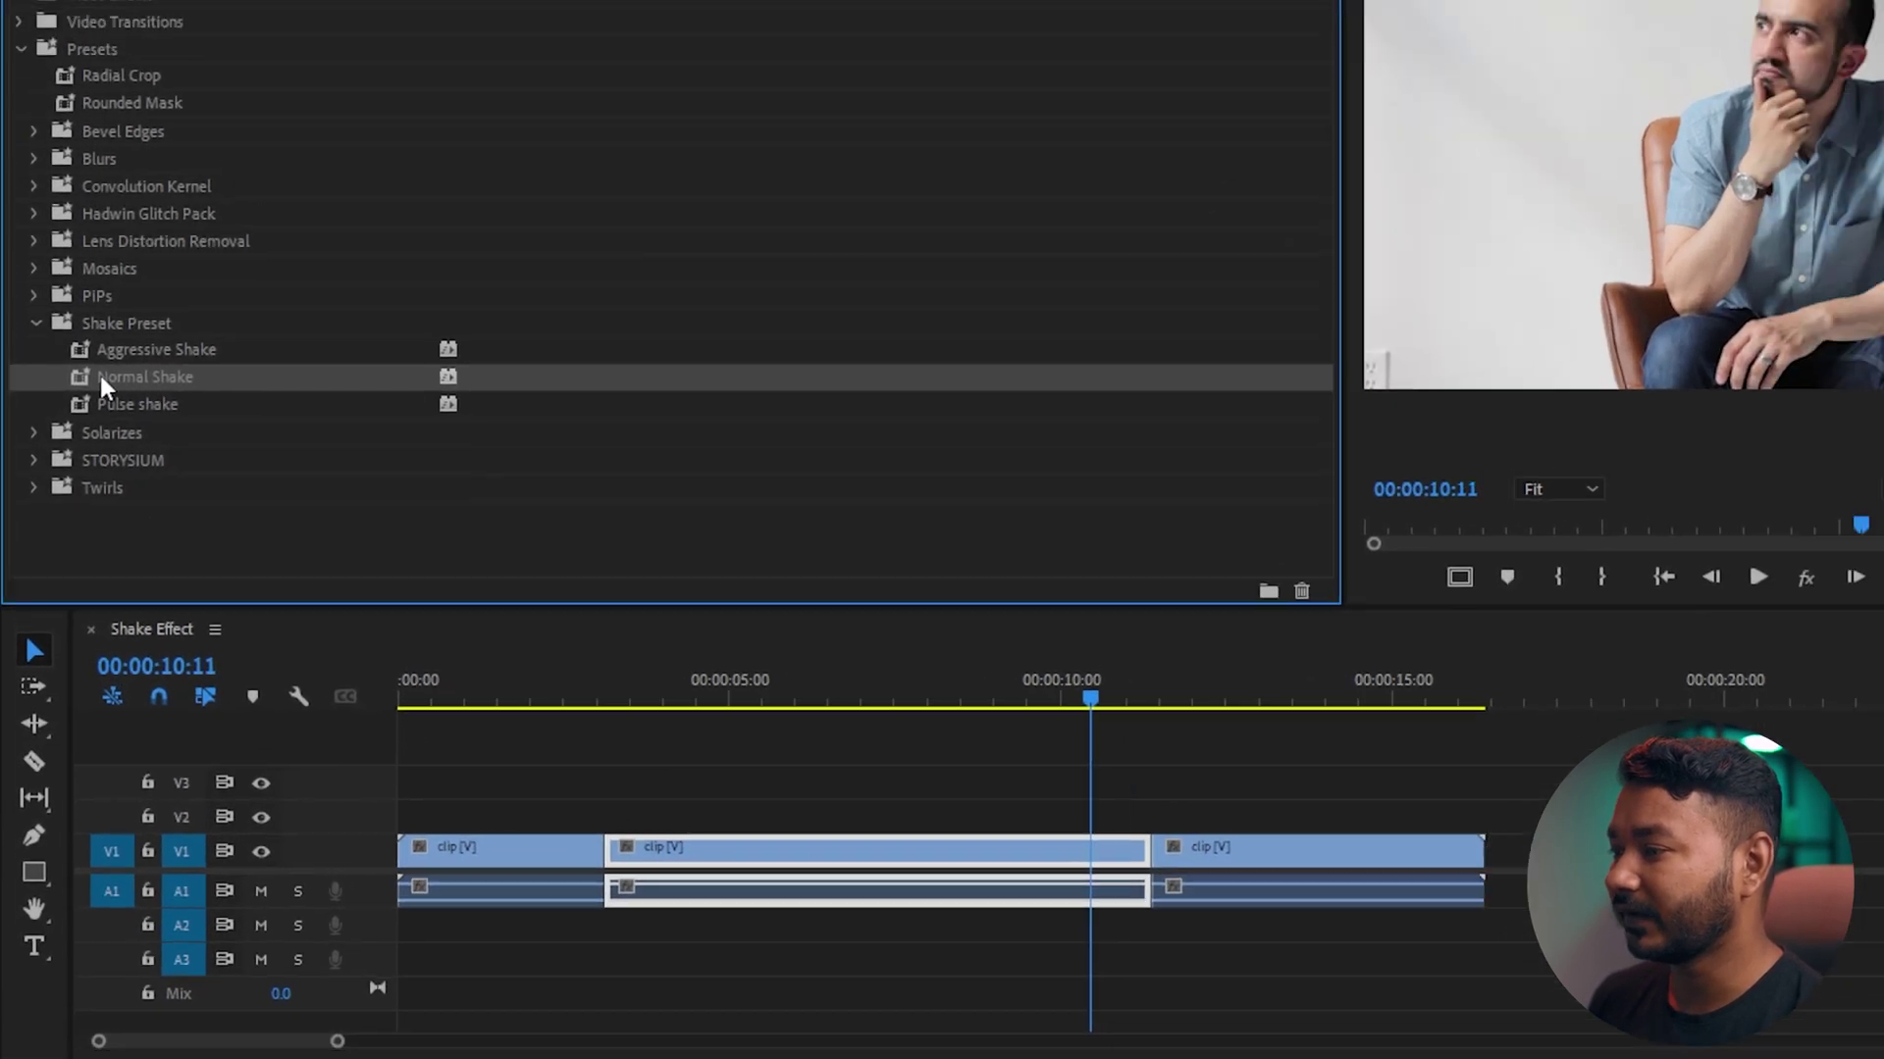
left_click_drag(102, 381, 894, 852)
left_click_drag(638, 840, 639, 841)
left_click(433, 722)
key("space")
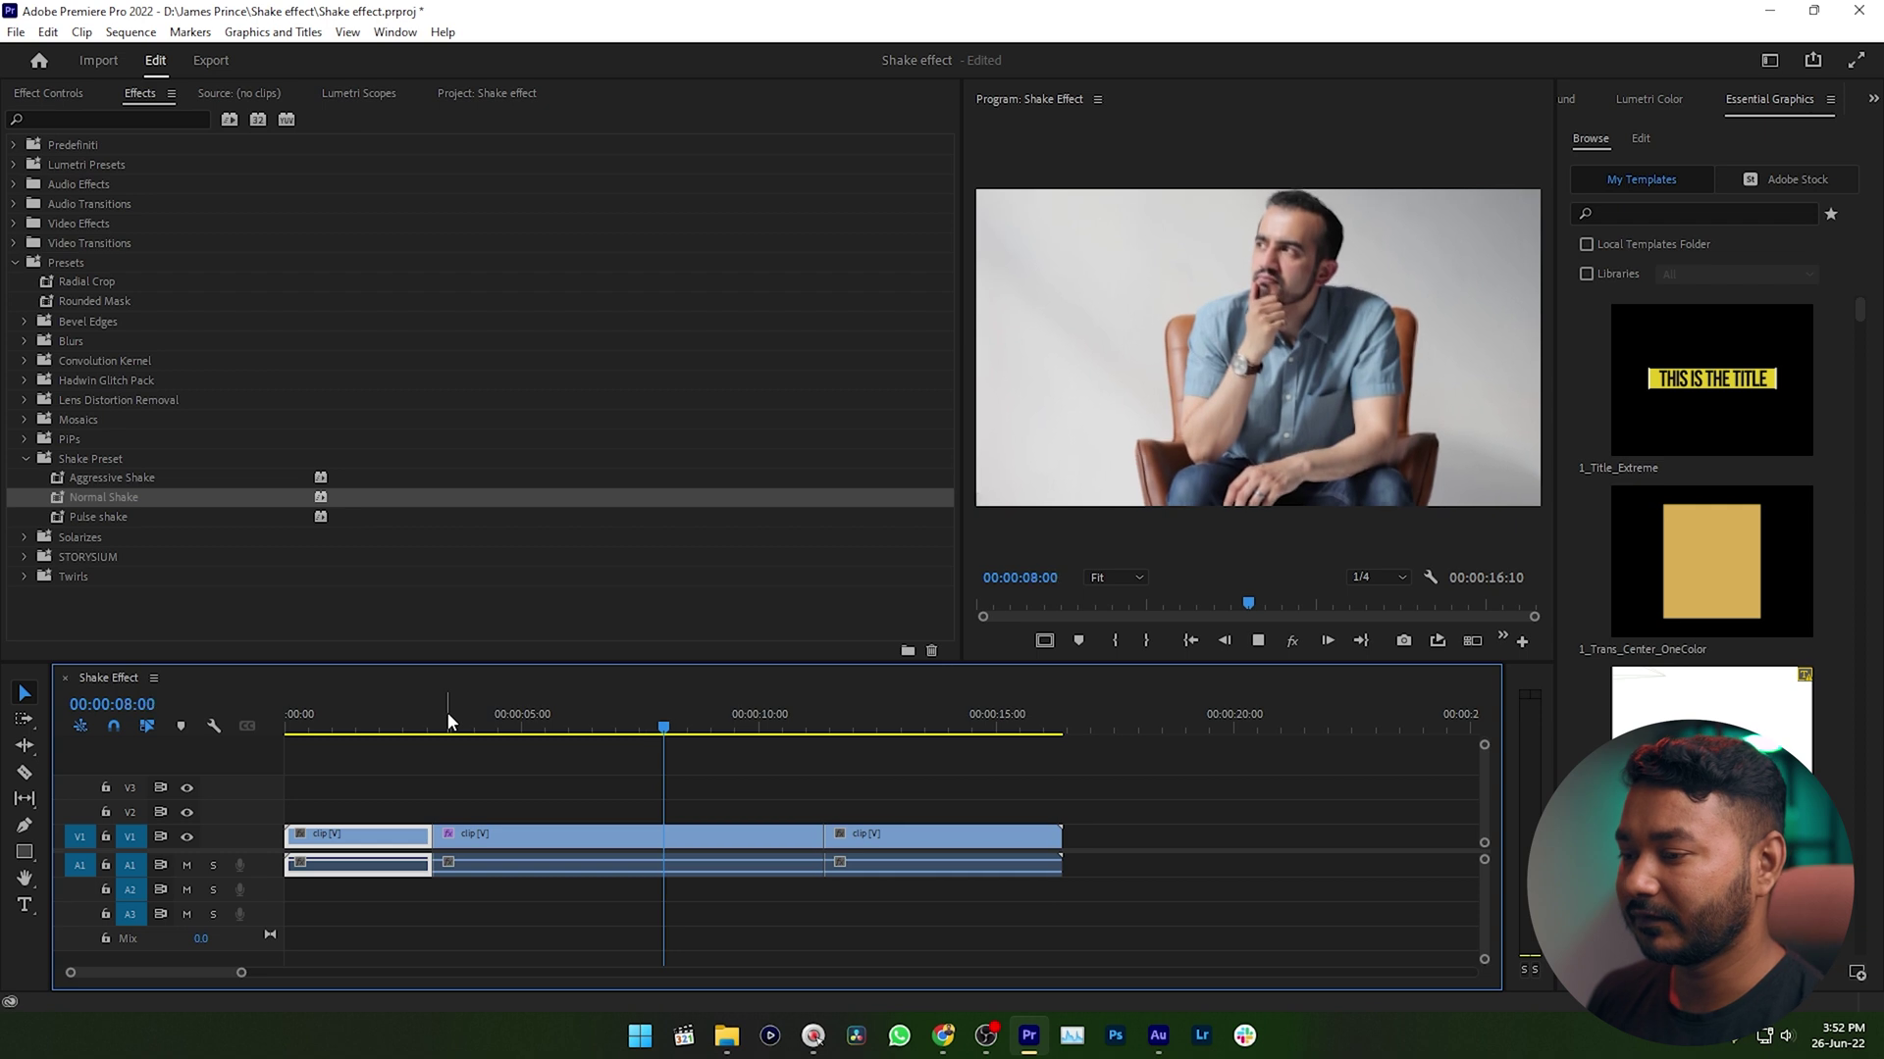
key("space")
Apply Pulse shake to the middle clip and preview it from about 2 seconds
left_click(628, 835)
left_click(48, 92)
left_click(139, 97)
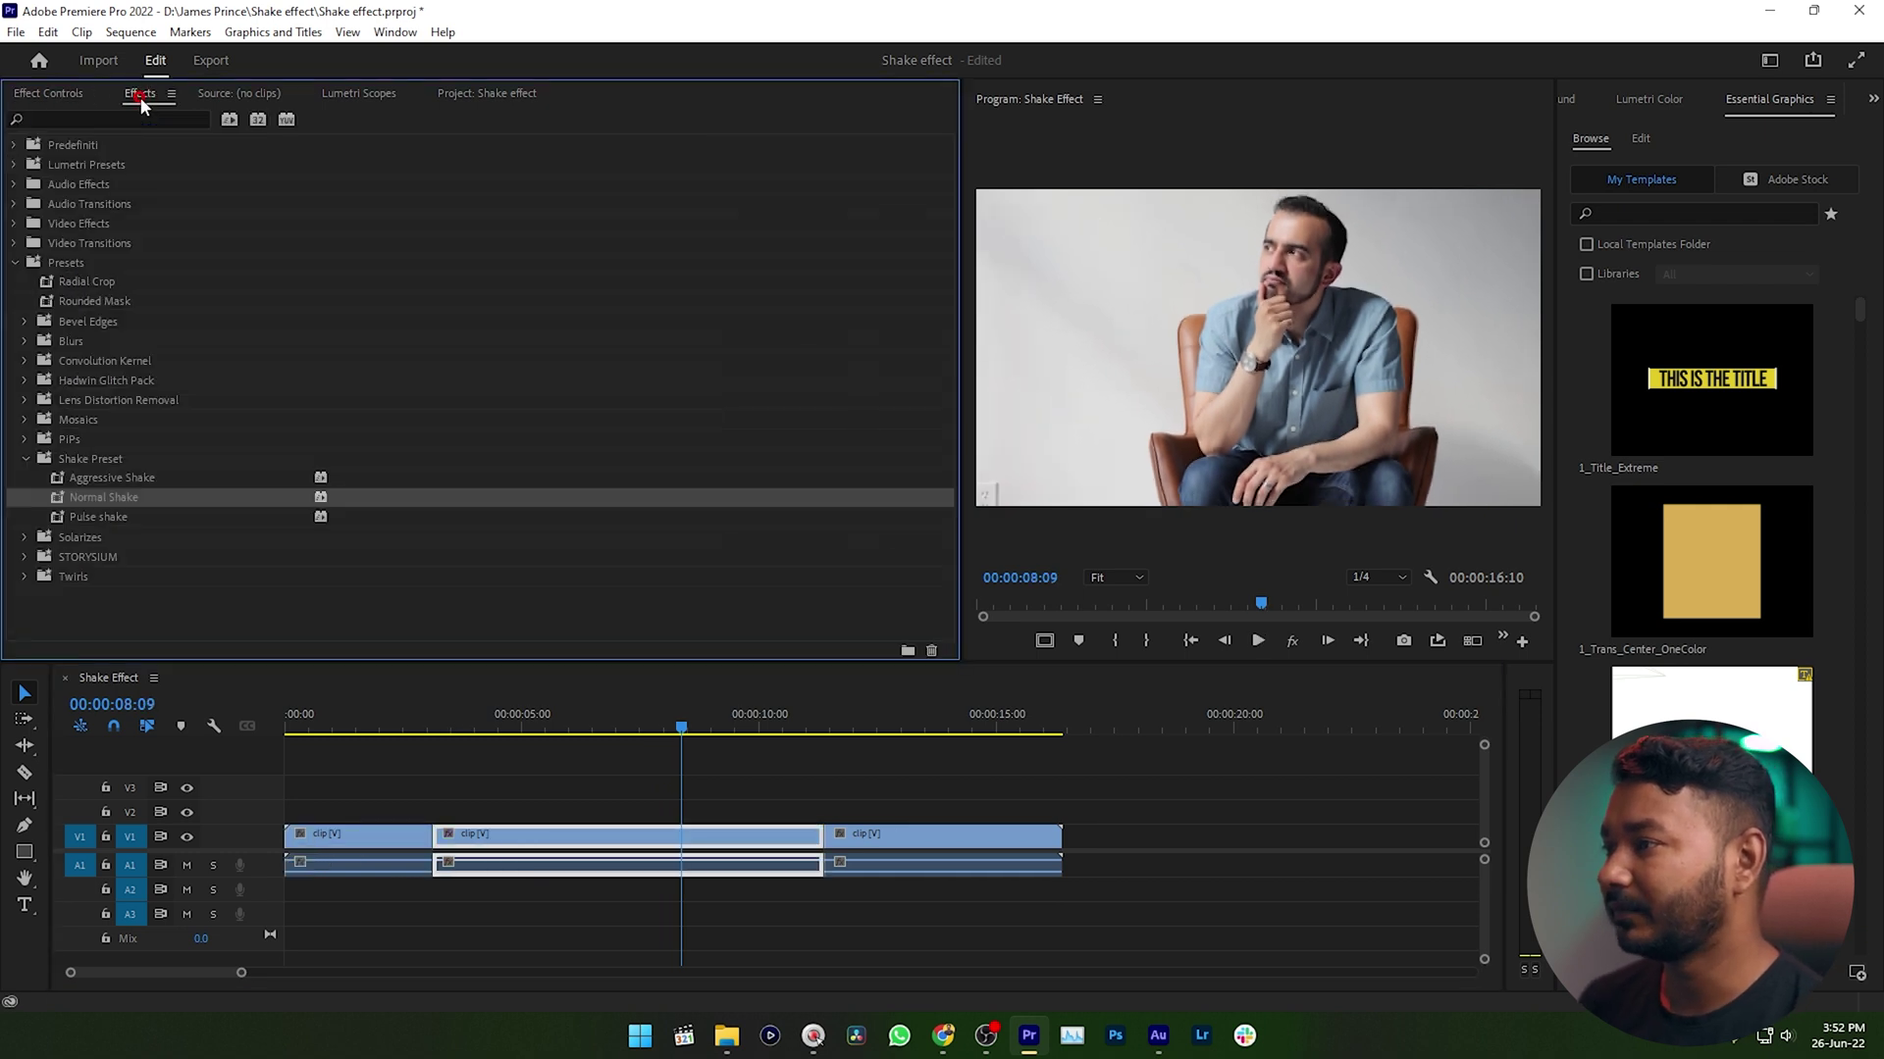
left_click(97, 515)
left_click_drag(97, 517, 589, 841)
left_click(410, 736)
key("space")
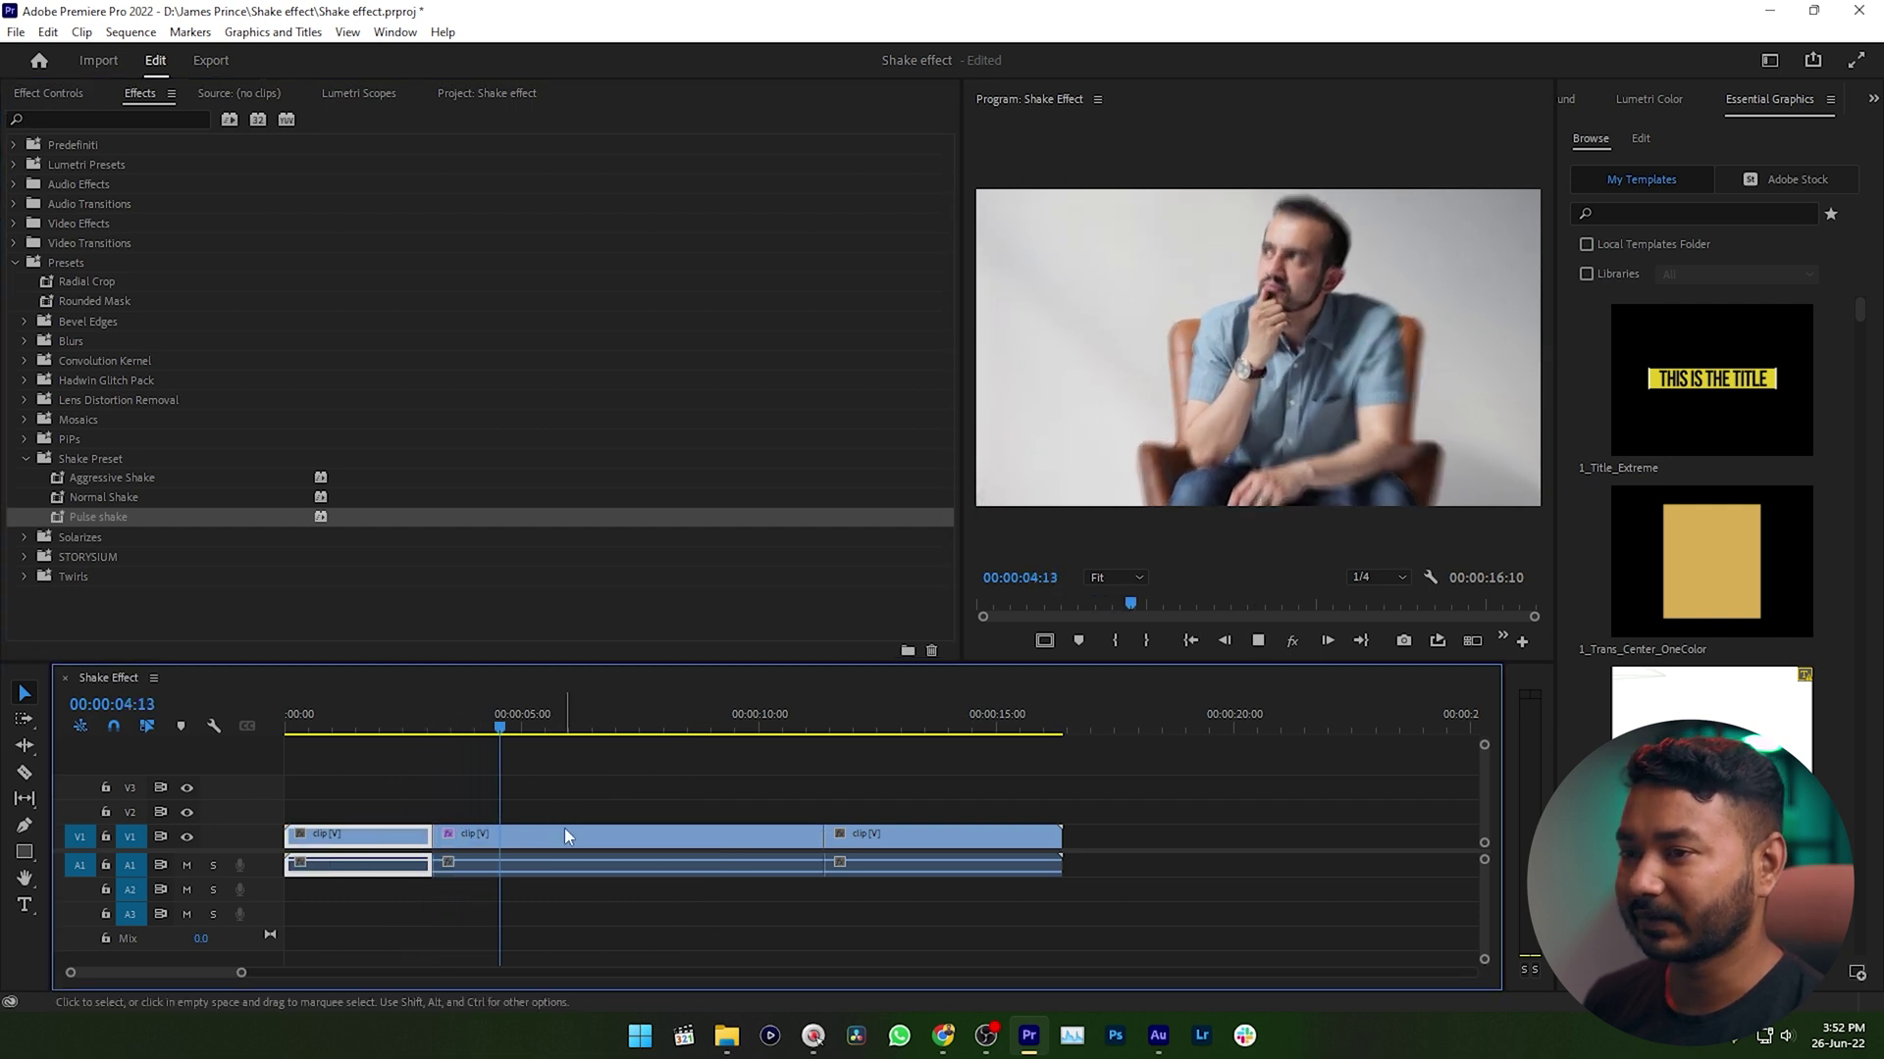